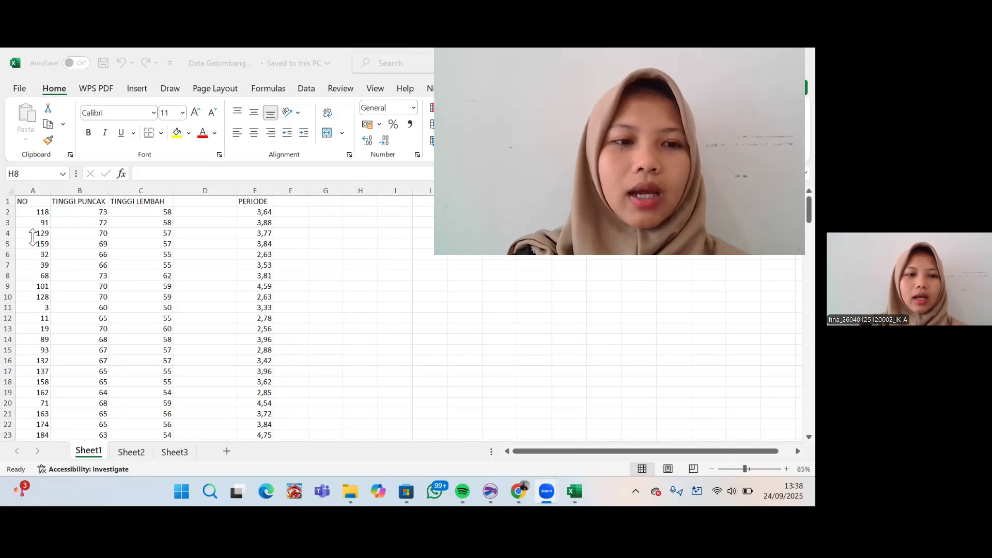
- Sort the NO, TINGGI PUNCAK and TINGGI LEMBAH data by NO from smallest to largest
click(41, 209)
click(40, 213)
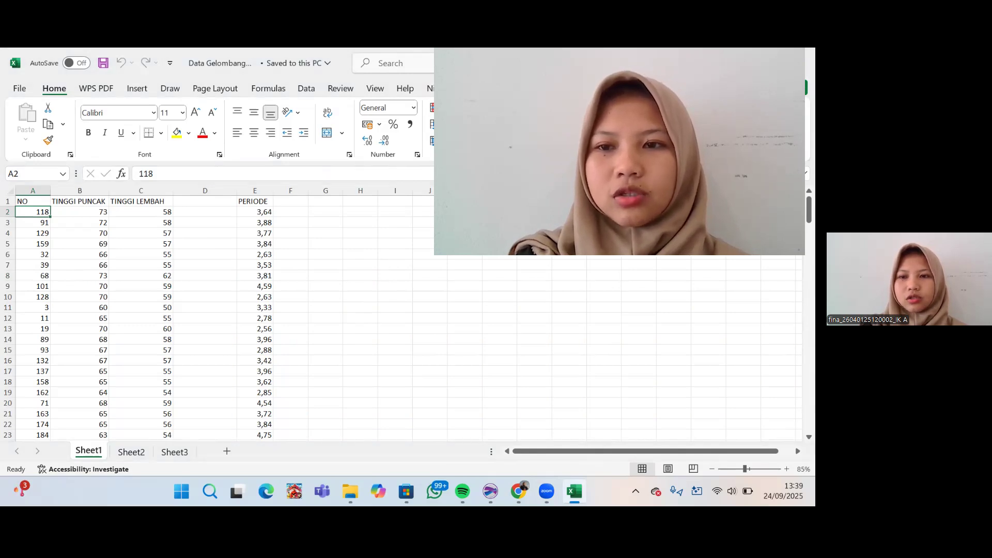
click(638, 166)
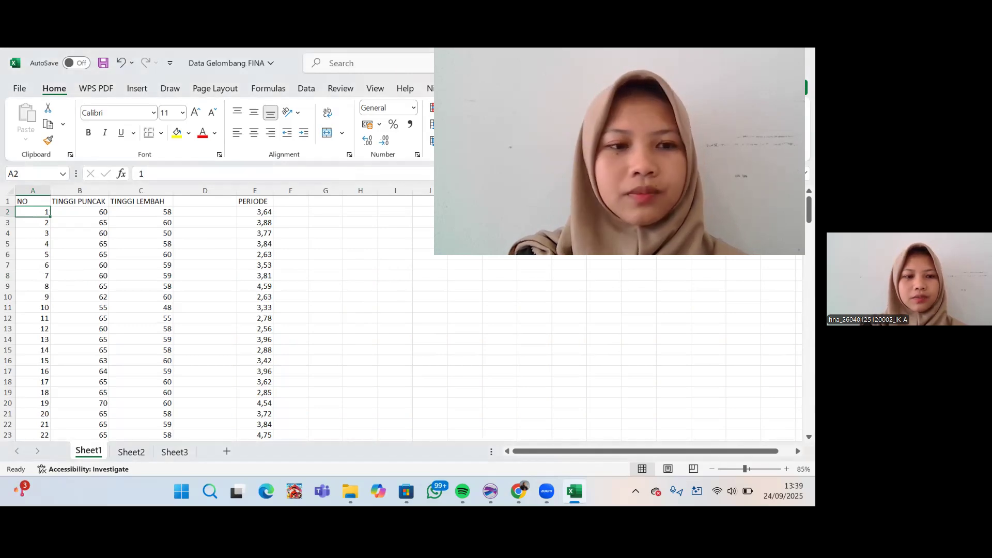
- Enter the header TINGGI GELOMBANG in D1 and widen column D to fit it
click(212, 205)
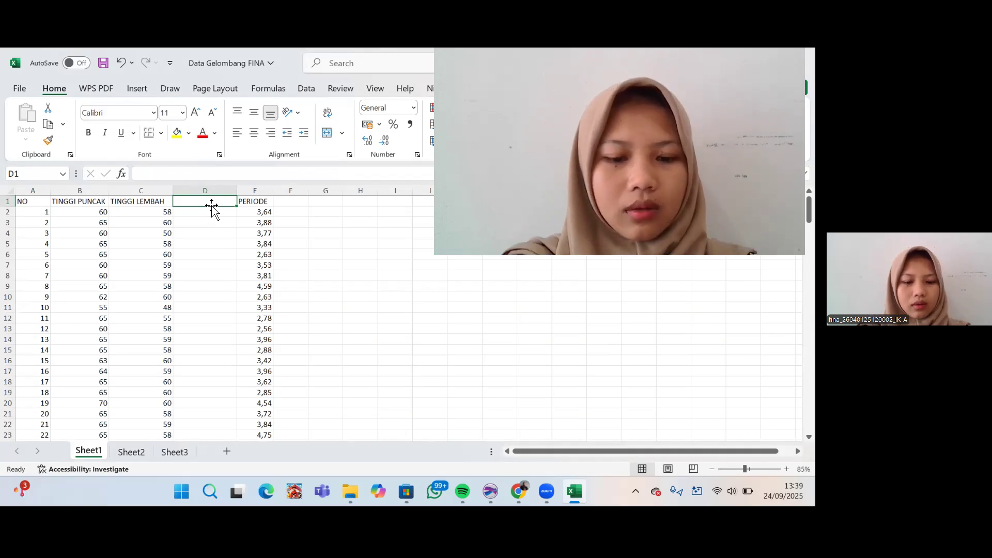
text(T)
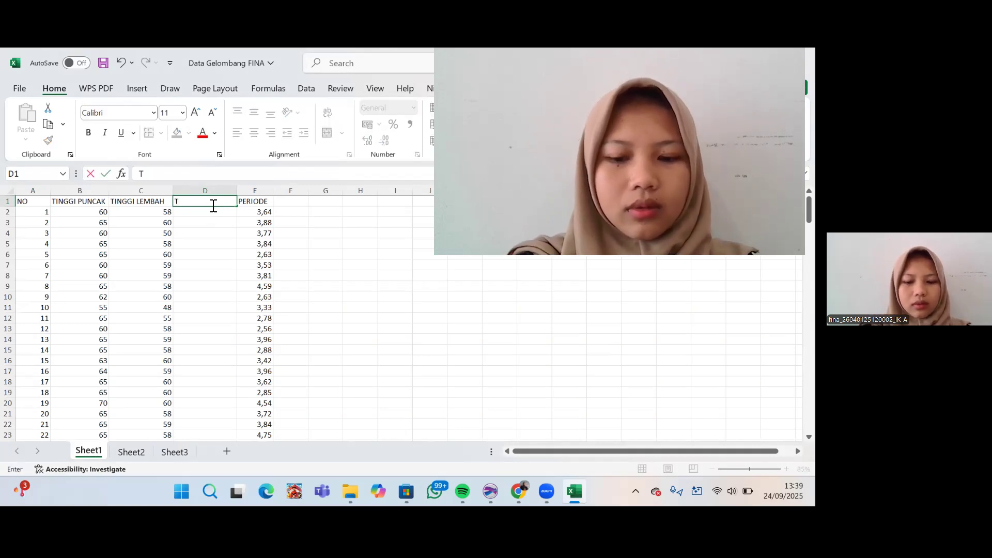
text(INGGI)
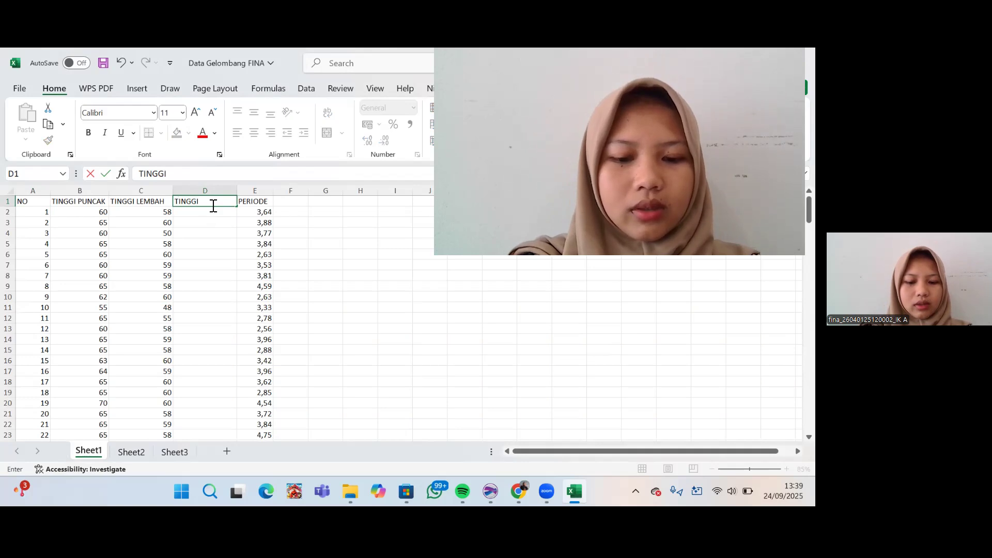
text( GELOMBANG)
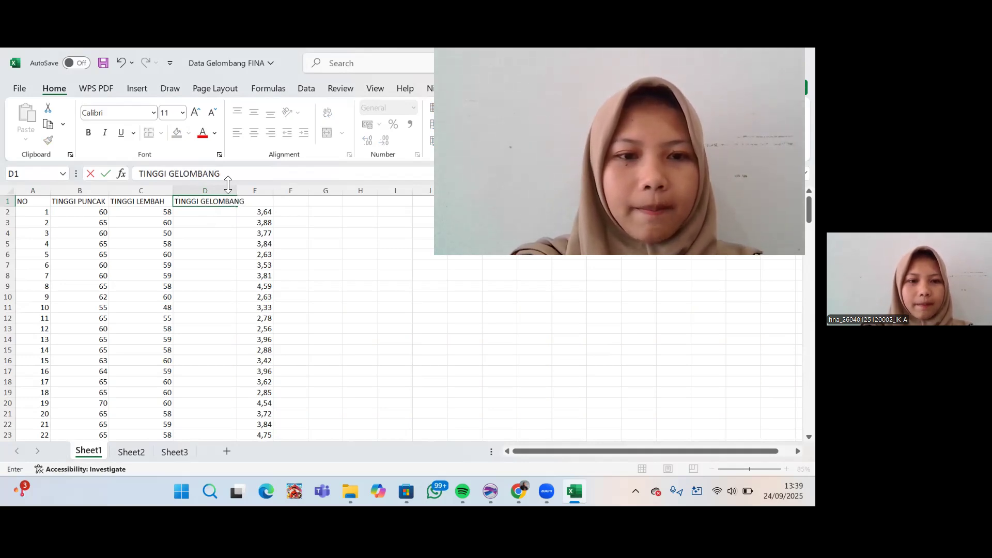
click(232, 191)
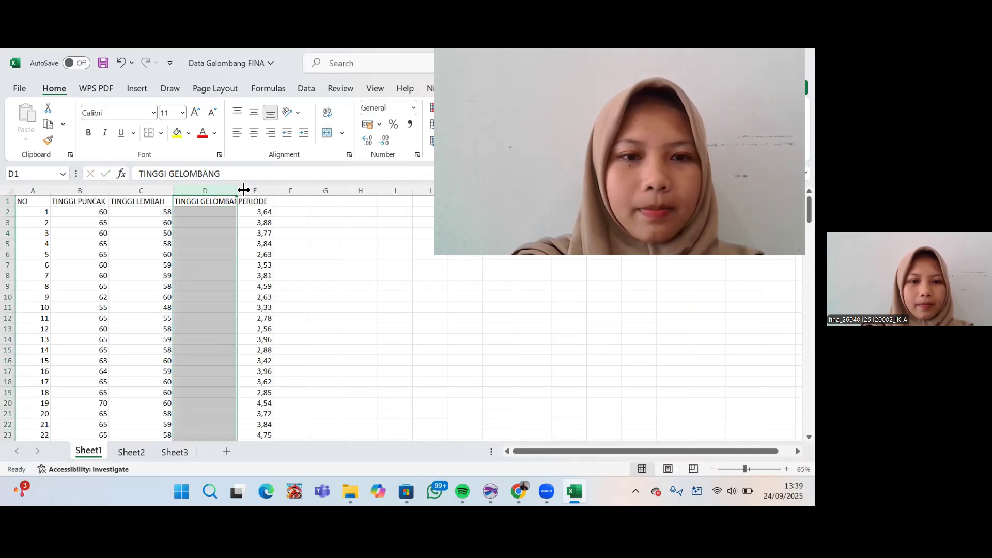
drag(237, 191, 247, 191)
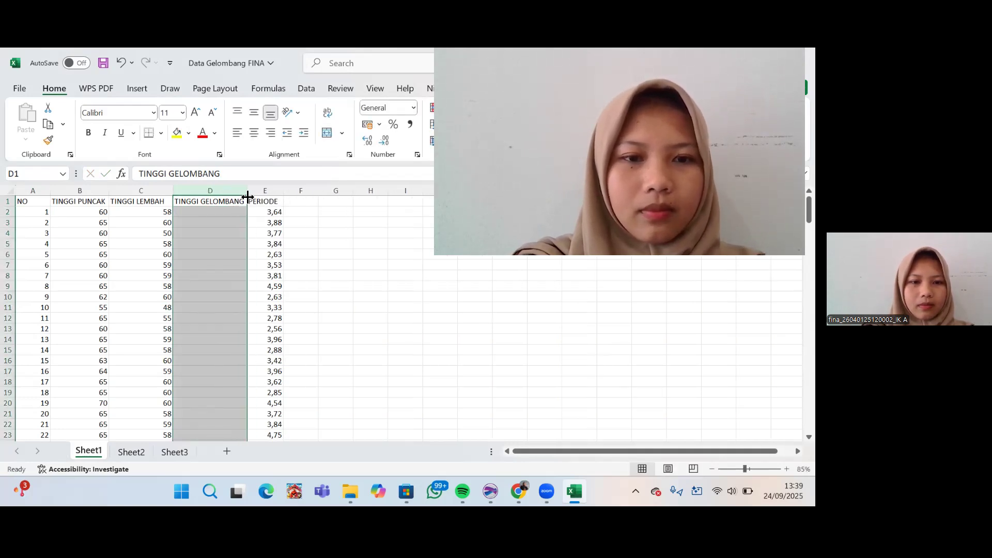
- Change the header in E1 to PERIODE GELOMBANG and widen column E to fit it
click(278, 201)
click(233, 176)
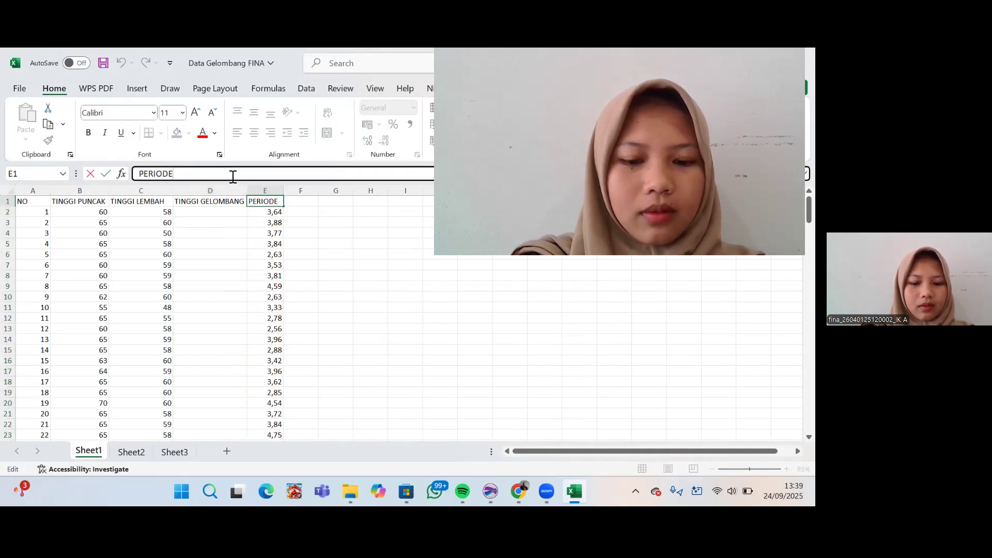
text(GELOMBANG)
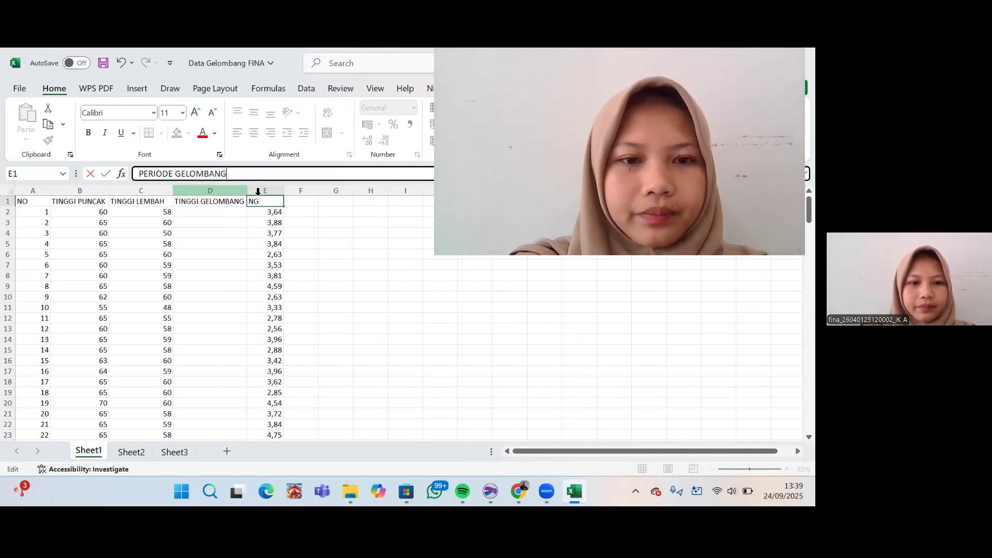
click(269, 191)
drag(283, 191, 325, 191)
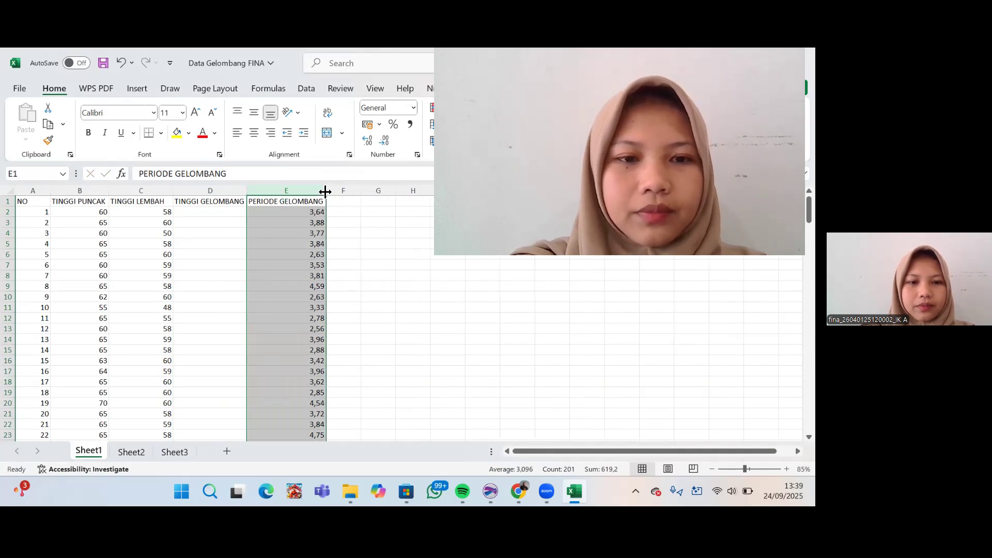
- Enter the formula =(B2-C2) in D2 to calculate the first wave height
click(201, 214)
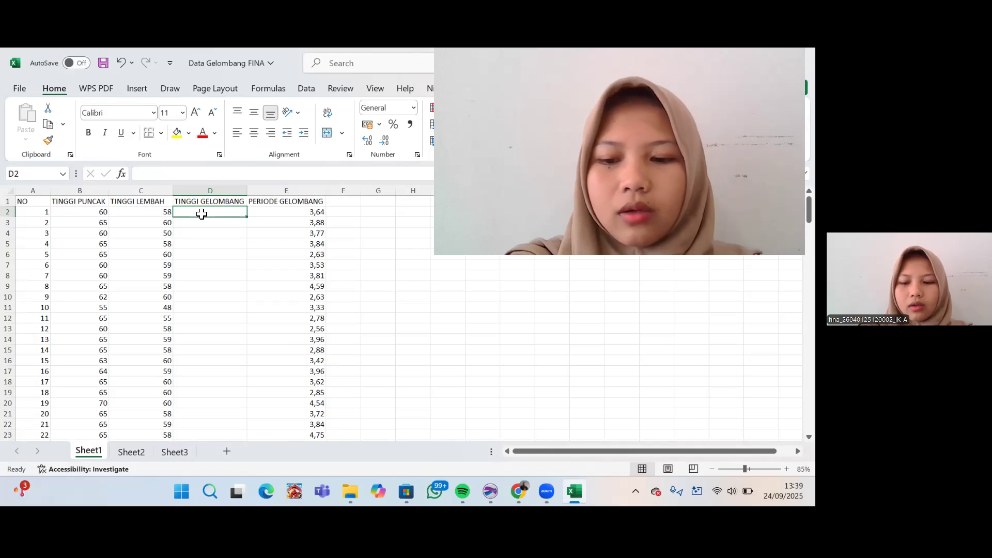
text(=)
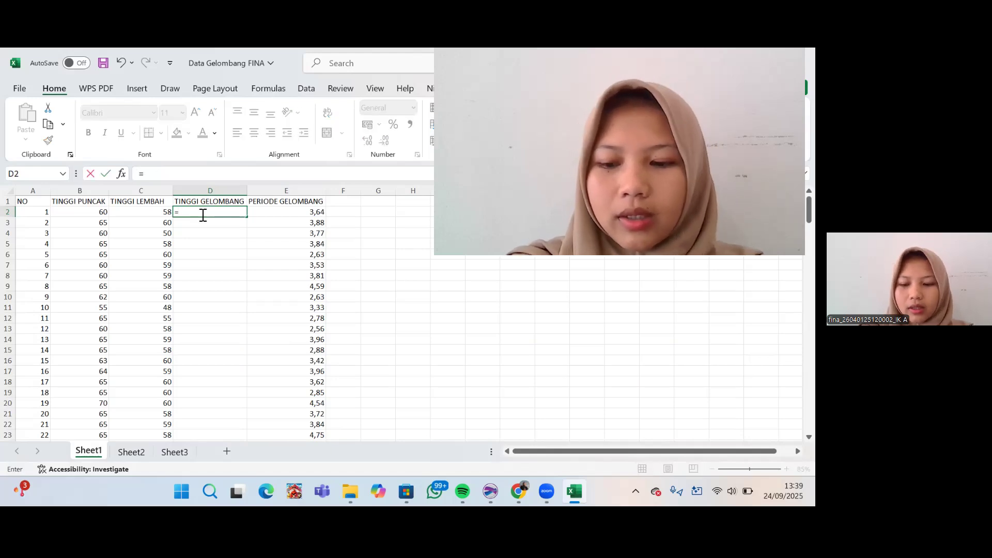
text(()
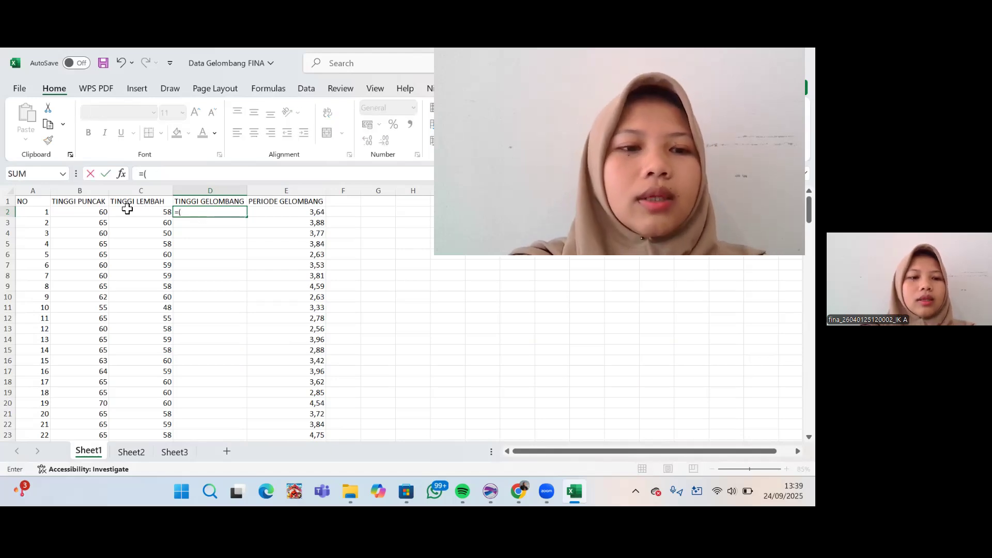
click(98, 213)
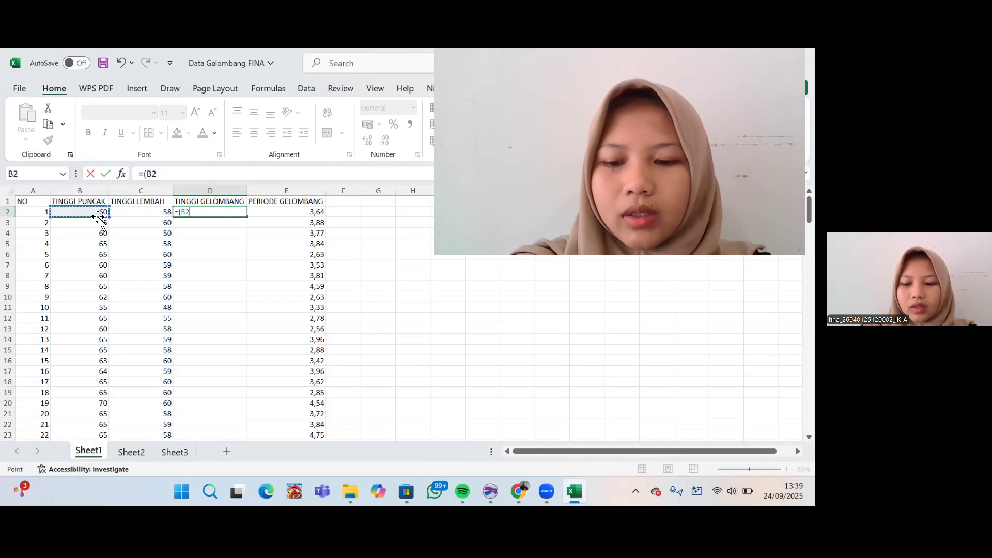
text(-)
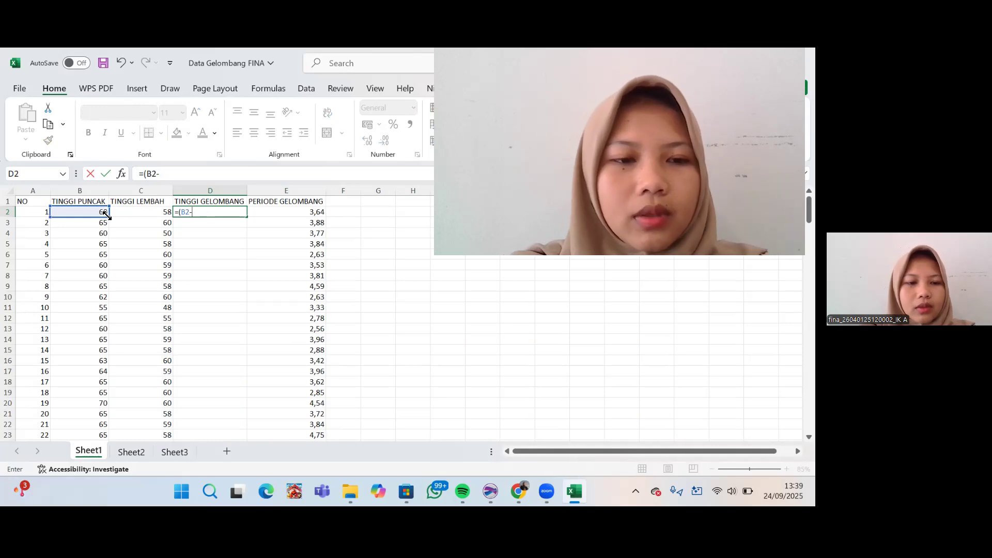
click(128, 210)
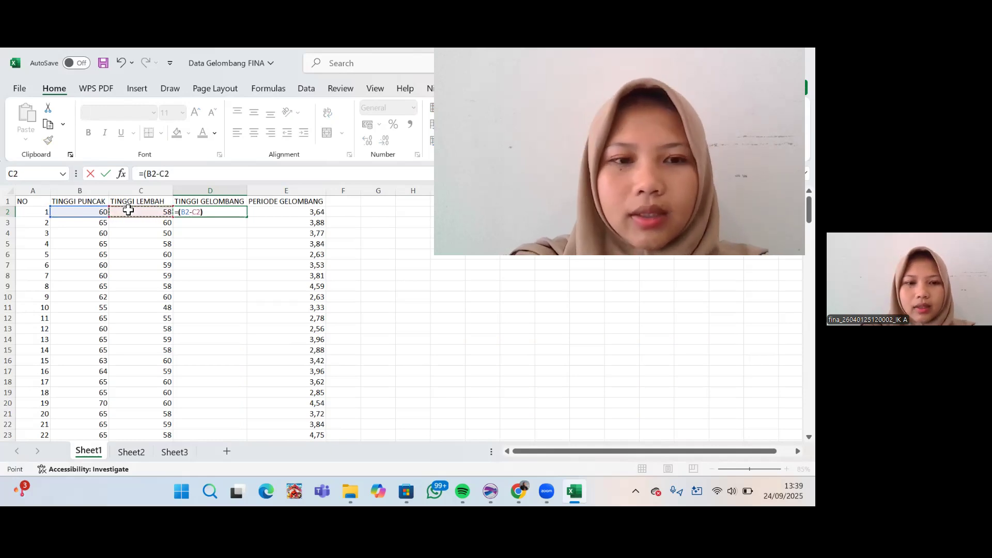
key(Return)
- Fill the wave height formula from D2 down to D201
click(193, 210)
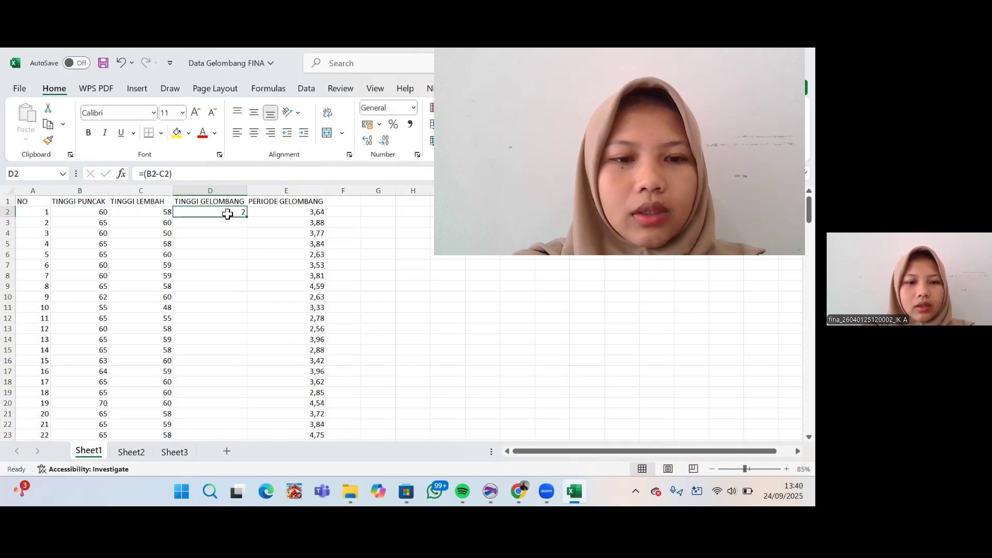
drag(246, 218, 223, 382)
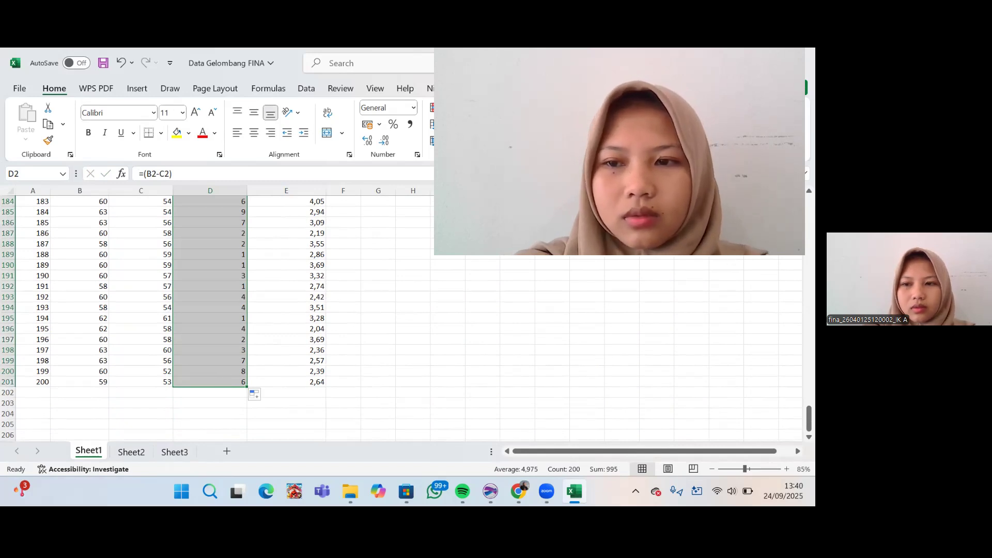
scroll(206, 318, up, 20)
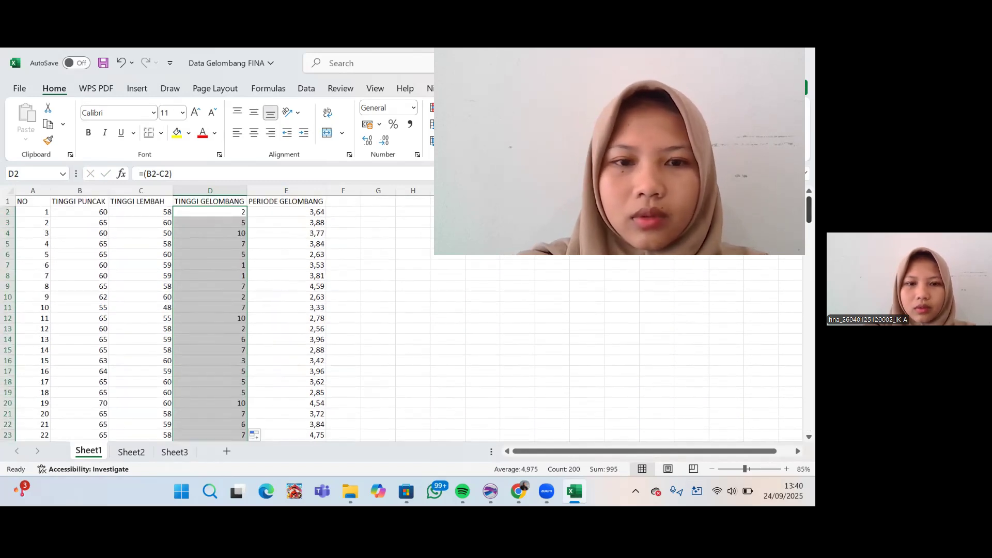
- Fill E2 down to E201 as a series starting from 3,64
click(313, 211)
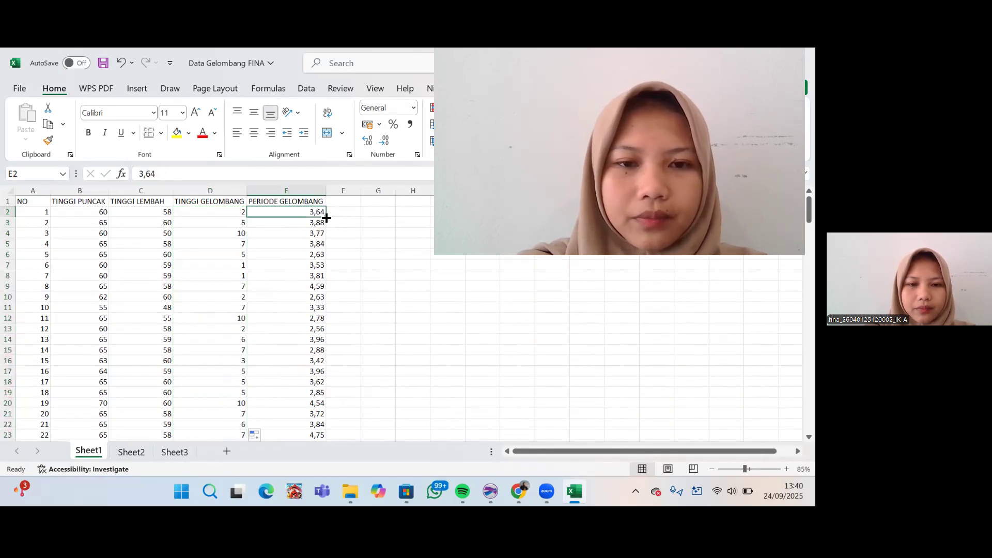
drag(326, 218, 310, 416)
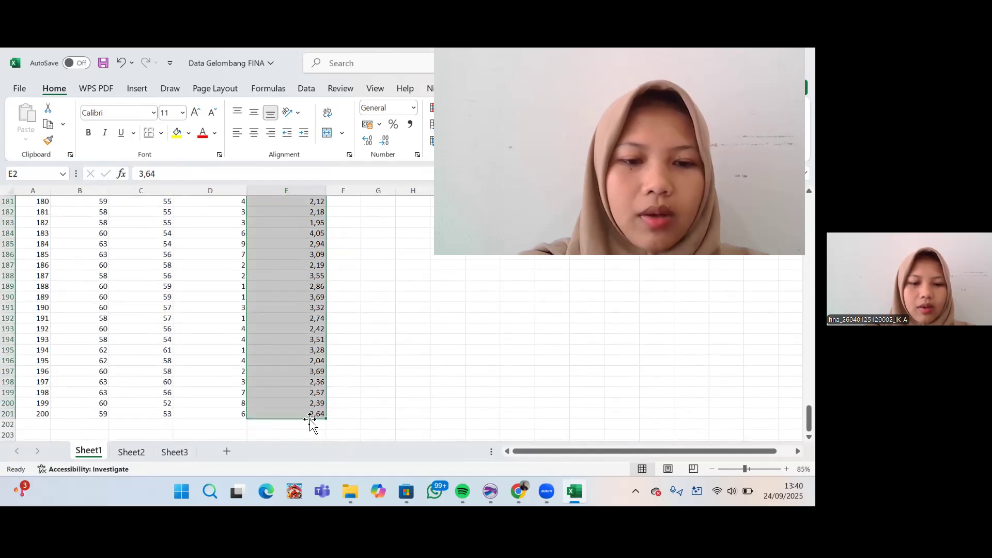
click(335, 427)
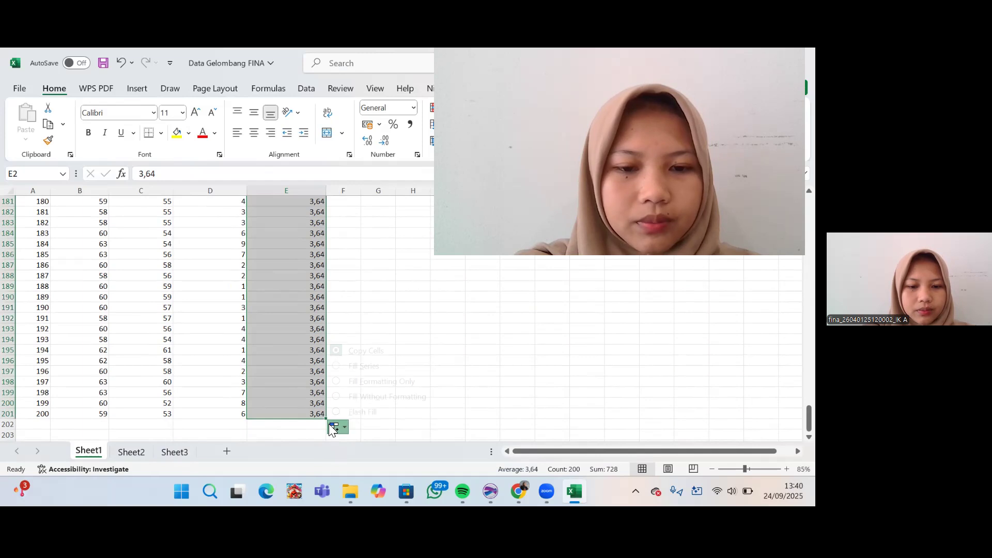
click(365, 366)
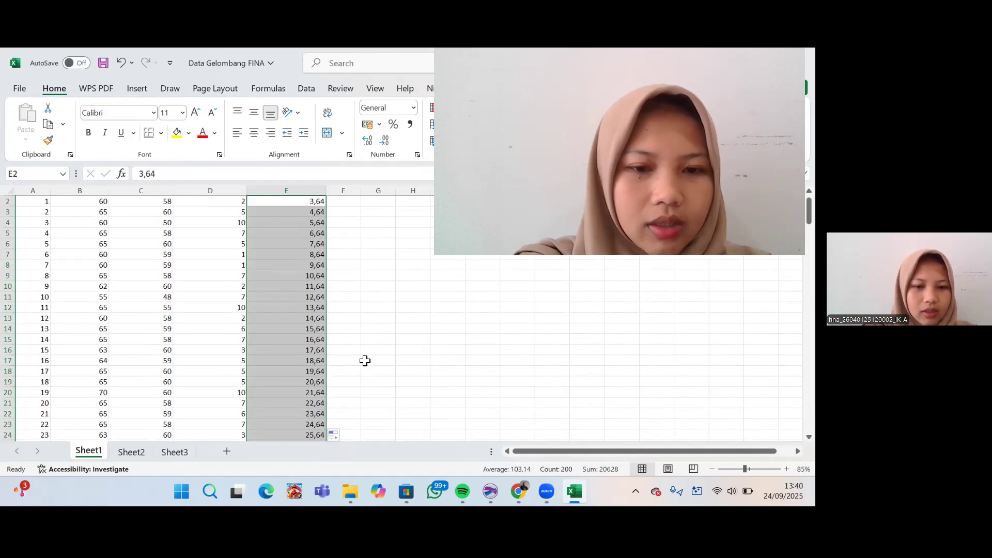
- Move the series in E2:E201 to column F, starting at F2
key(ctrl+c)
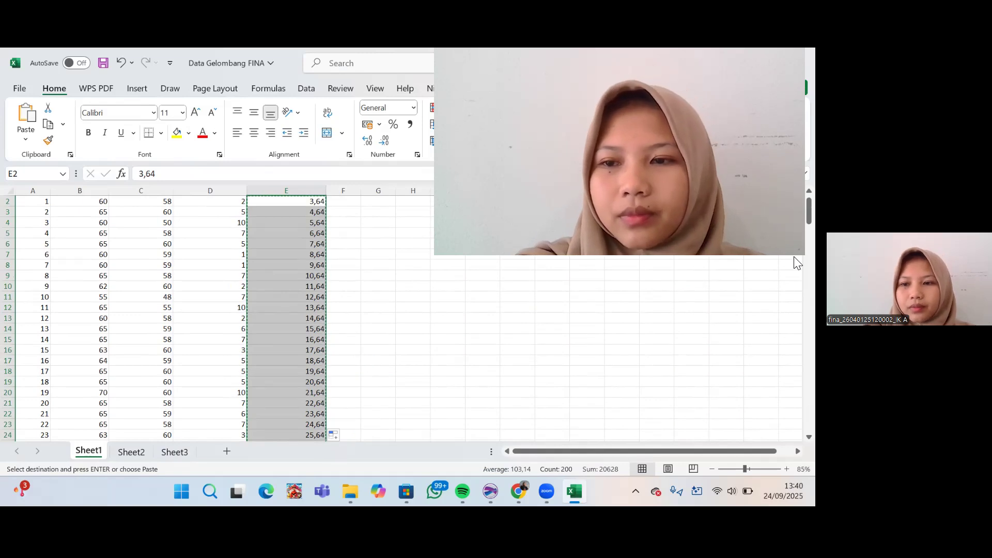
scroll(163, 316, up, 1)
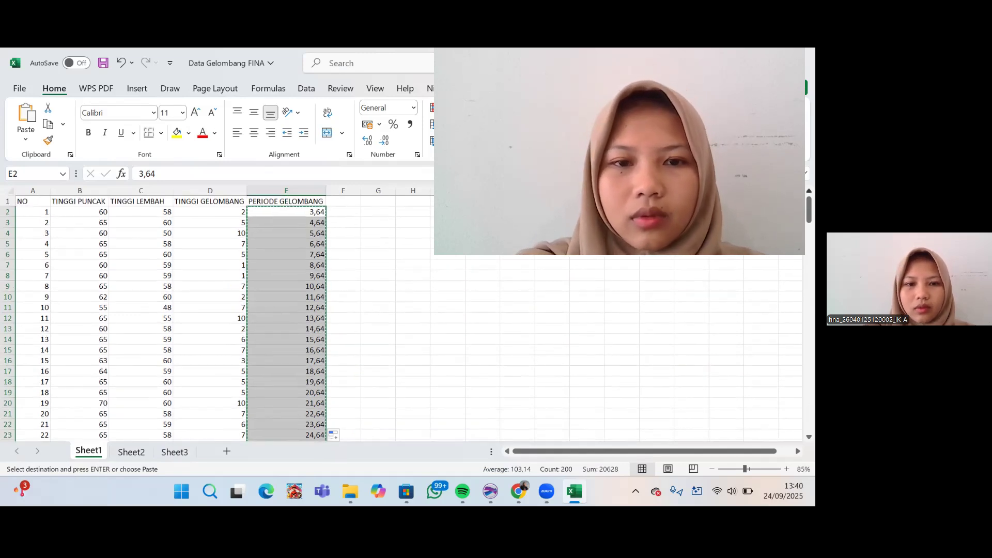
click(350, 212)
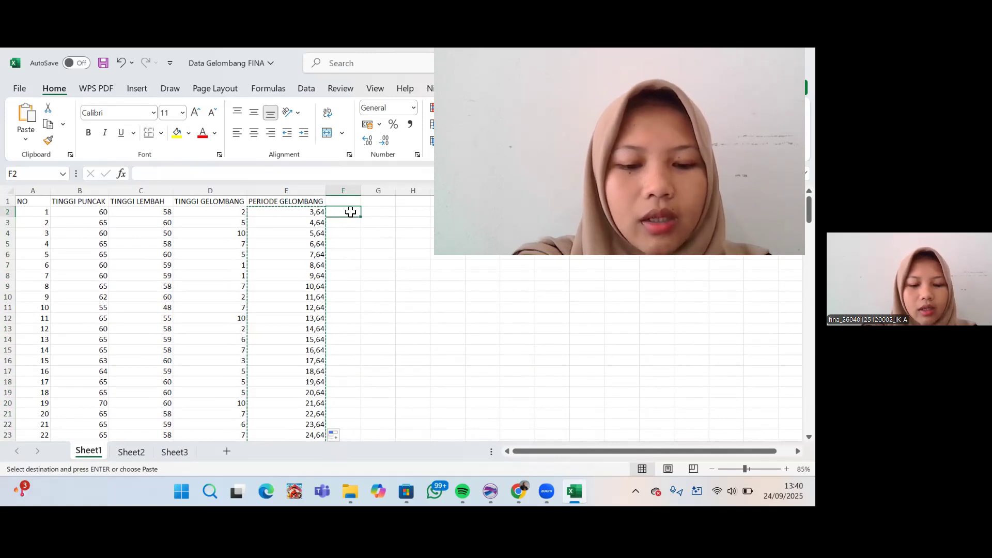
key(ctrl+v)
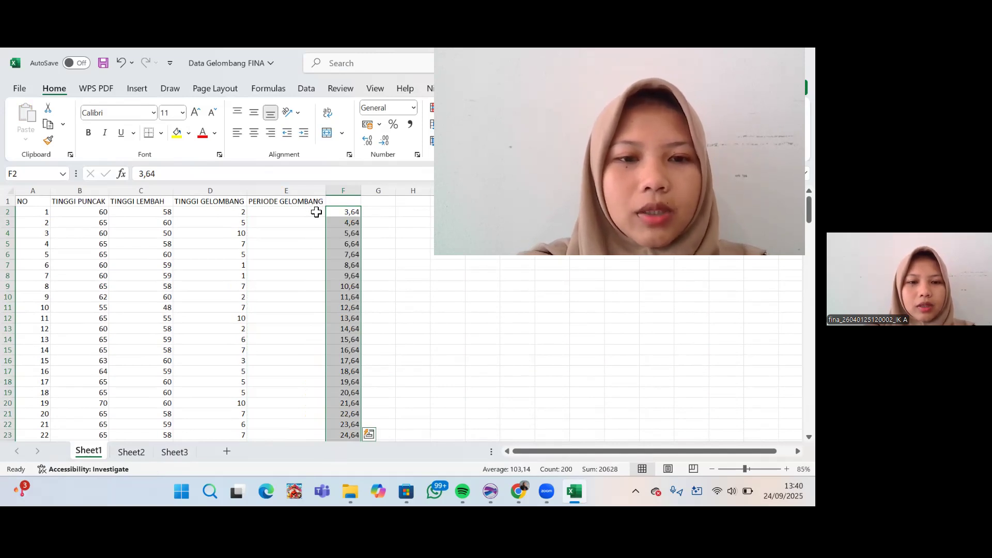
- Enter 0,02 in G2 and copy it down to G201
click(316, 211)
click(369, 213)
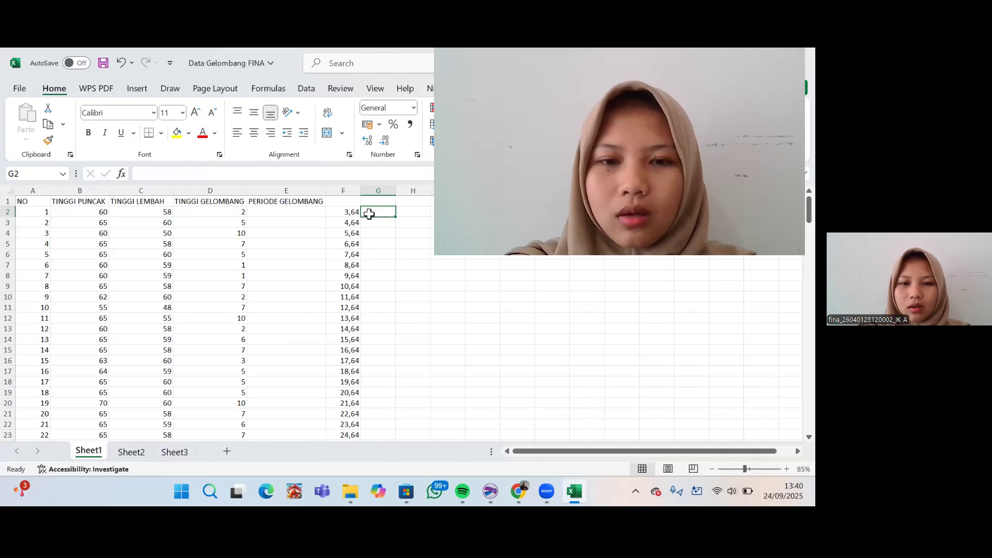
text(0,02)
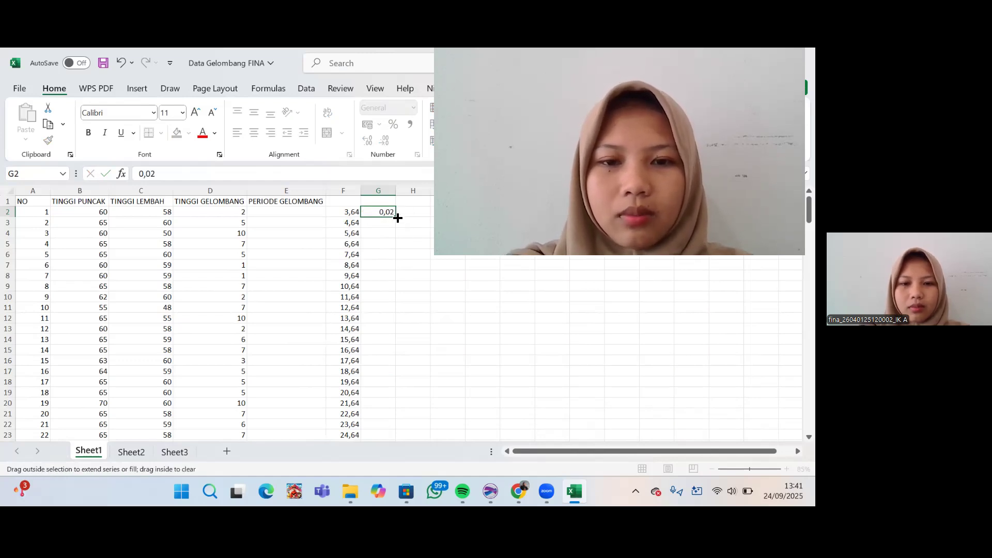
drag(398, 220, 389, 432)
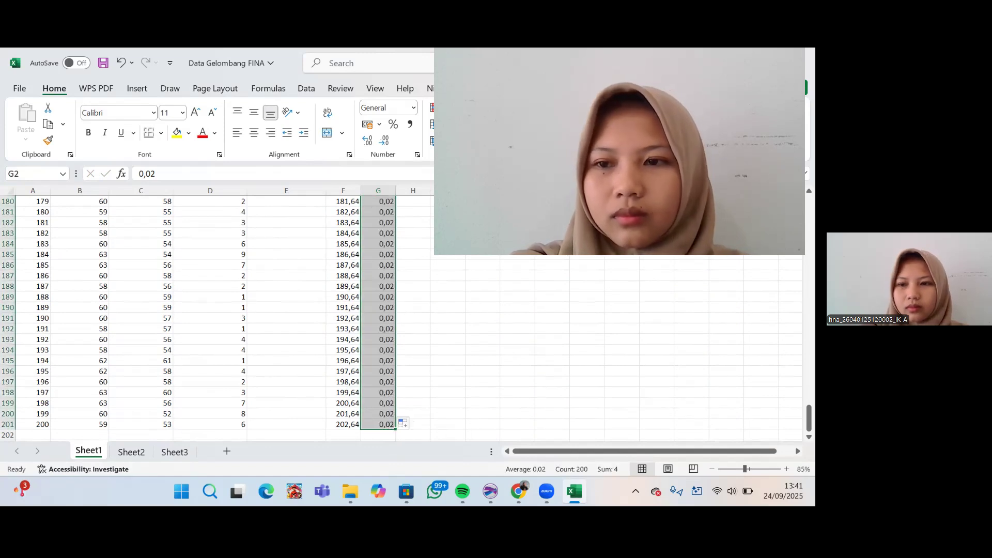
scroll(206, 315, up, 20)
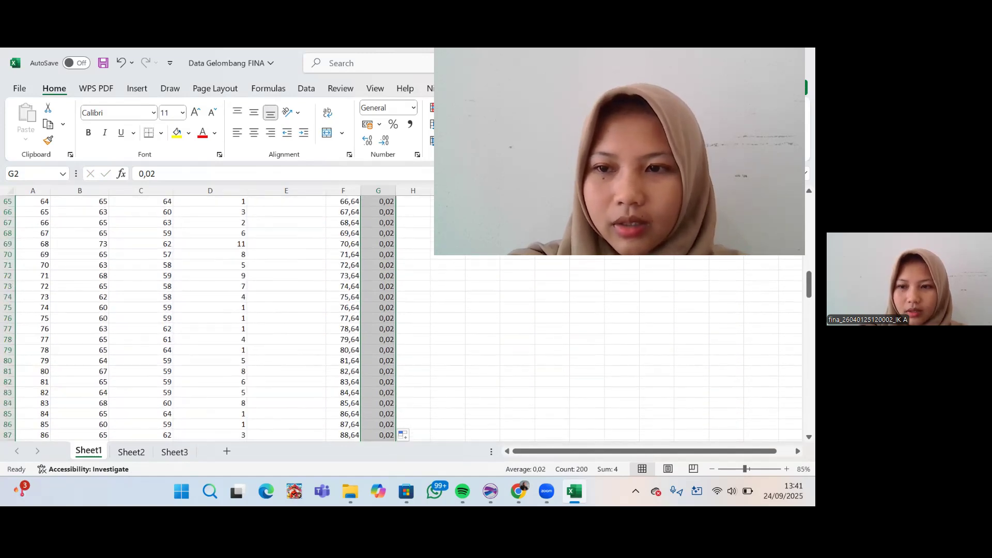
scroll(207, 315, up, 20)
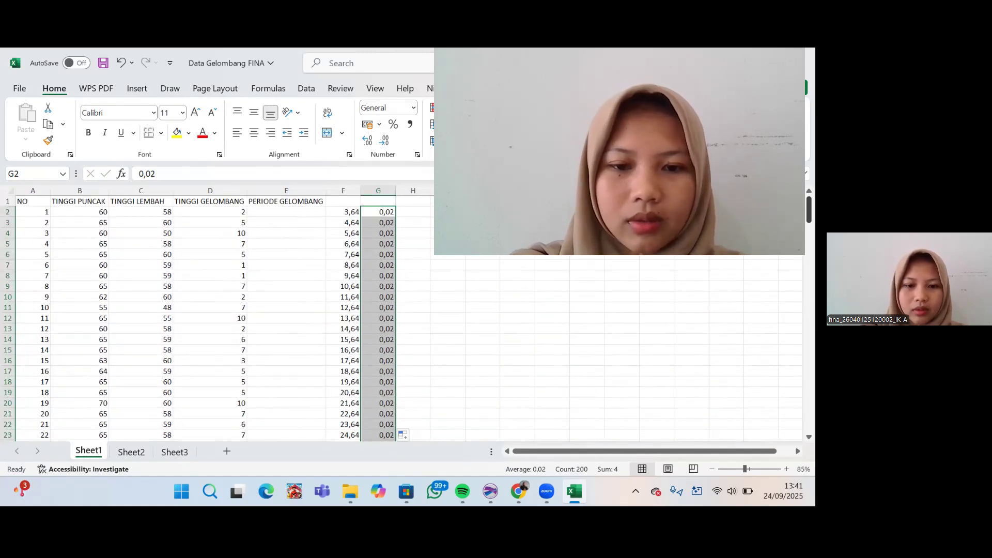
- Enter the wave period formula =(F2+G2) in E2 and fill it down to E201
click(307, 216)
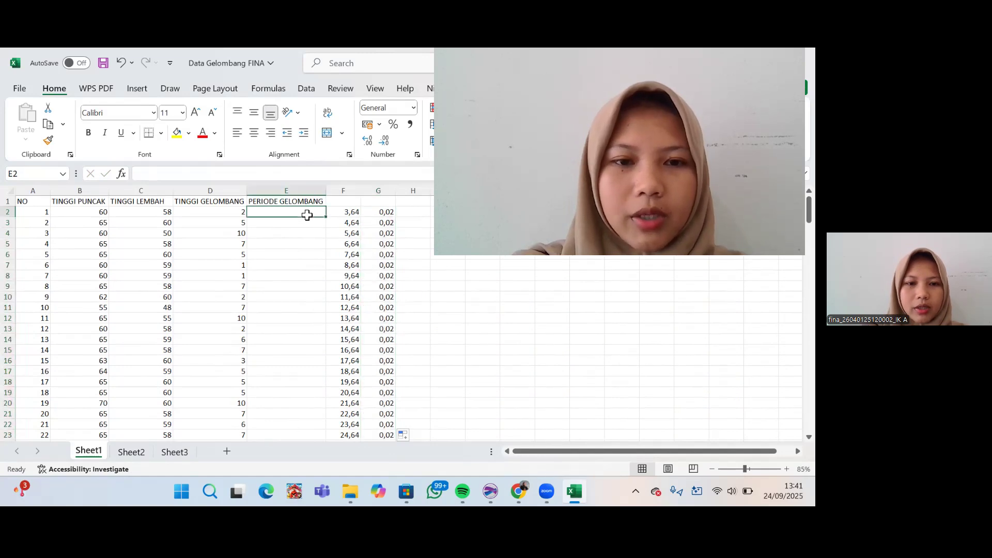
text(=)
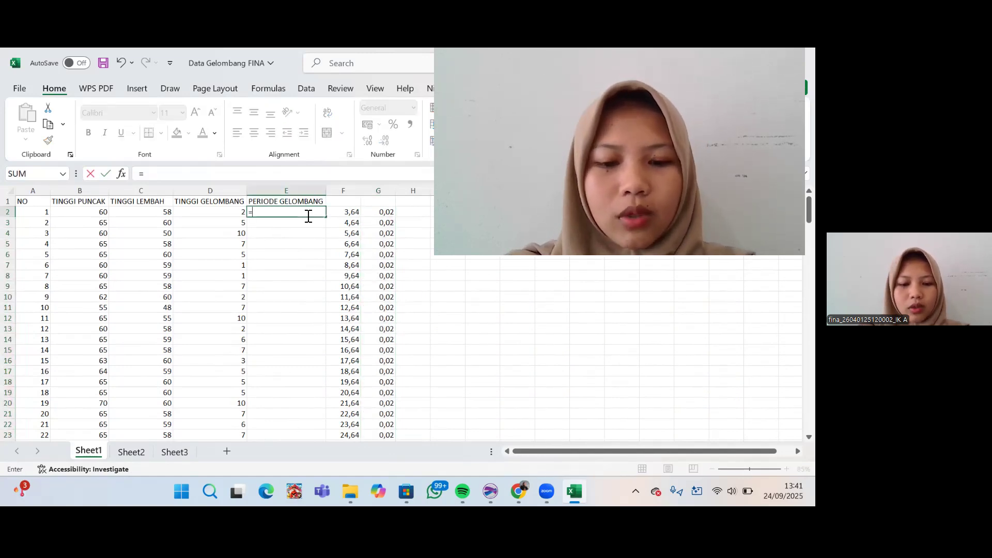
text(()
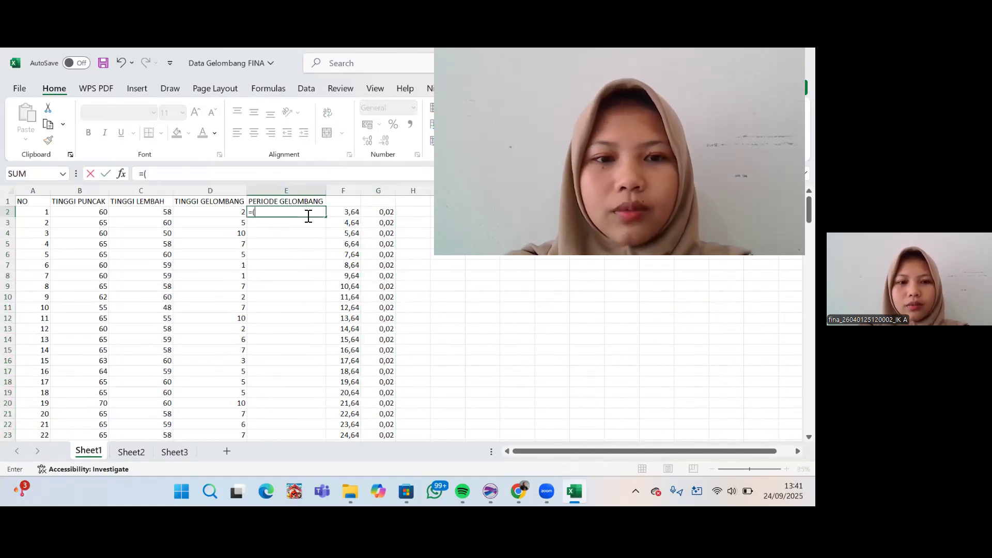
click(336, 214)
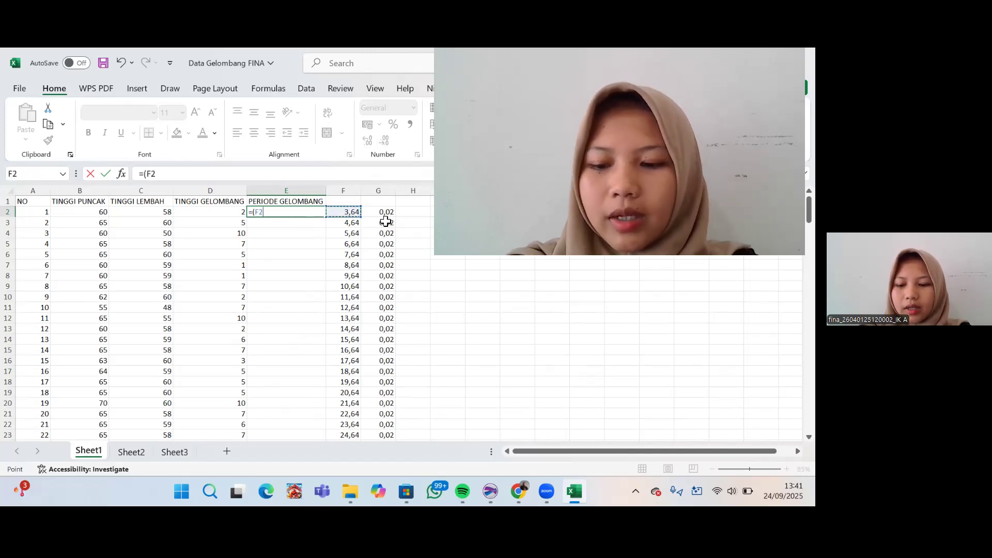
text(+)
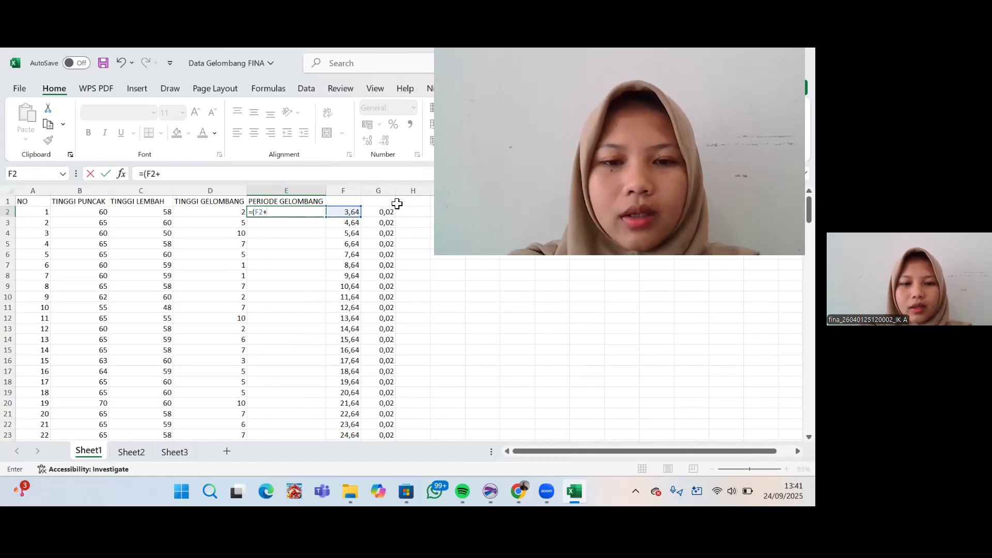
click(386, 214)
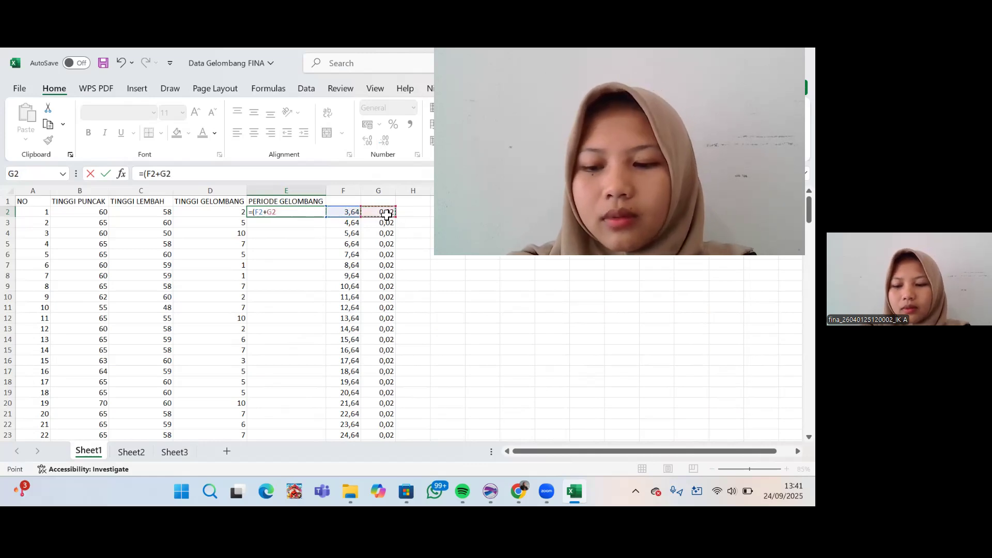
text())
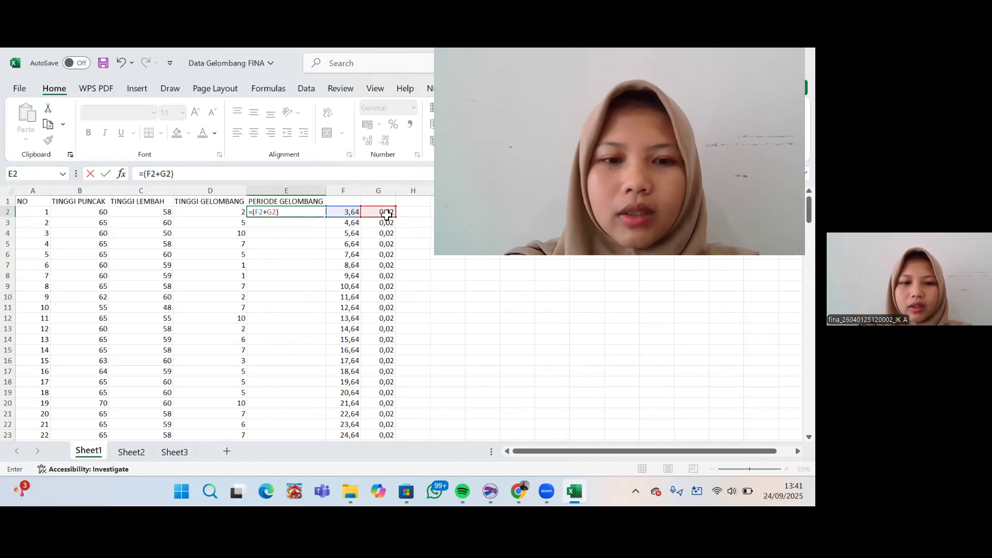
key(Return)
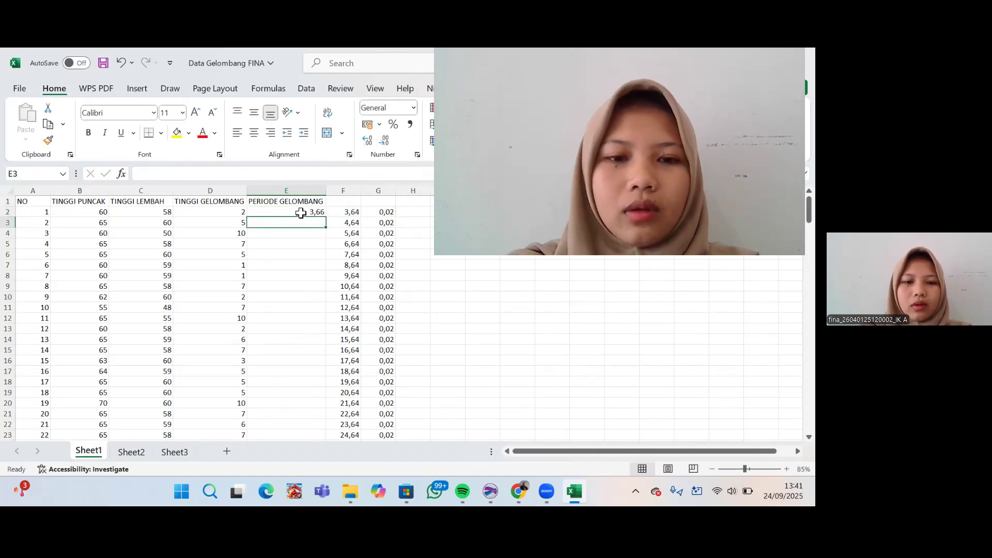
click(304, 211)
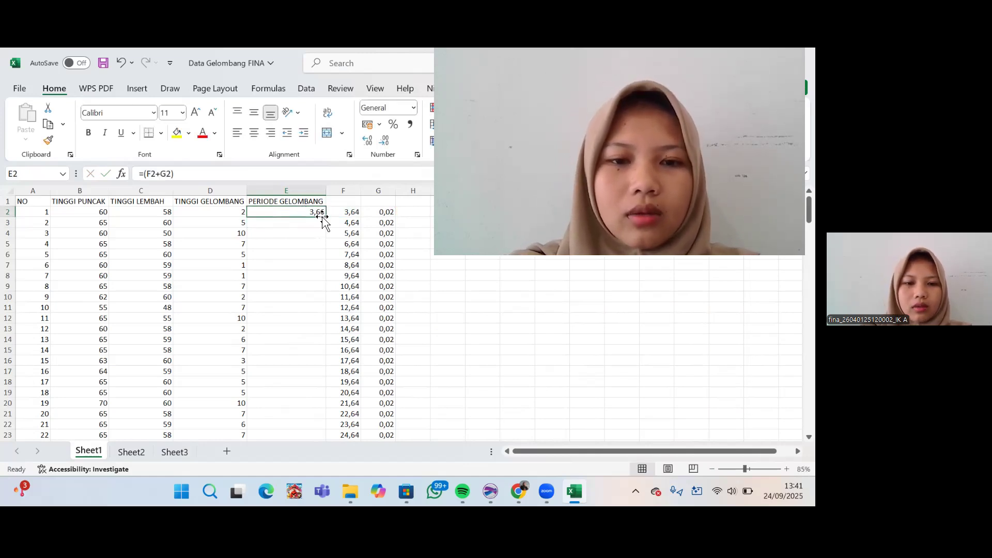
drag(326, 217, 298, 417)
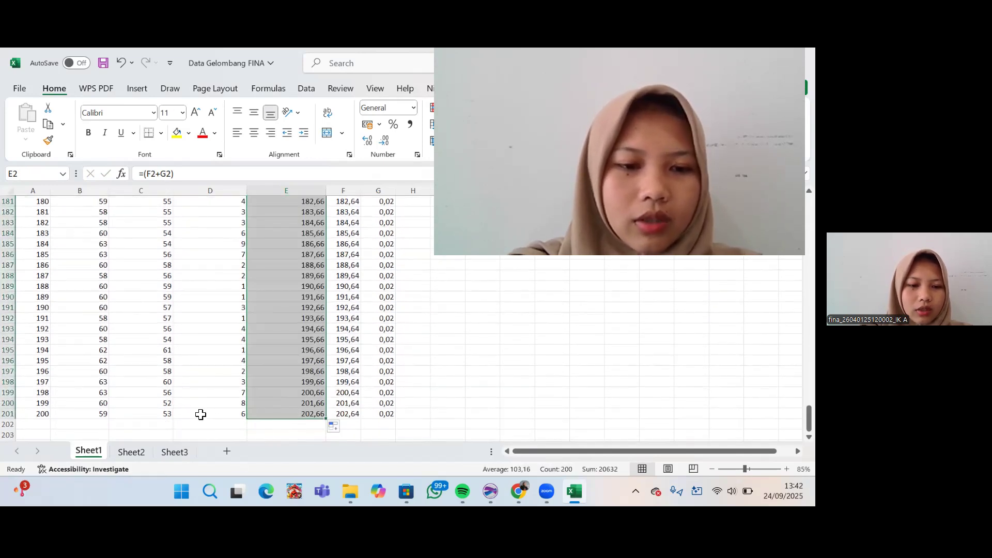
- Add the summary labels JUMLAH in C202 and H&T MINIMAL in C203
click(158, 425)
text(JUMLAH)
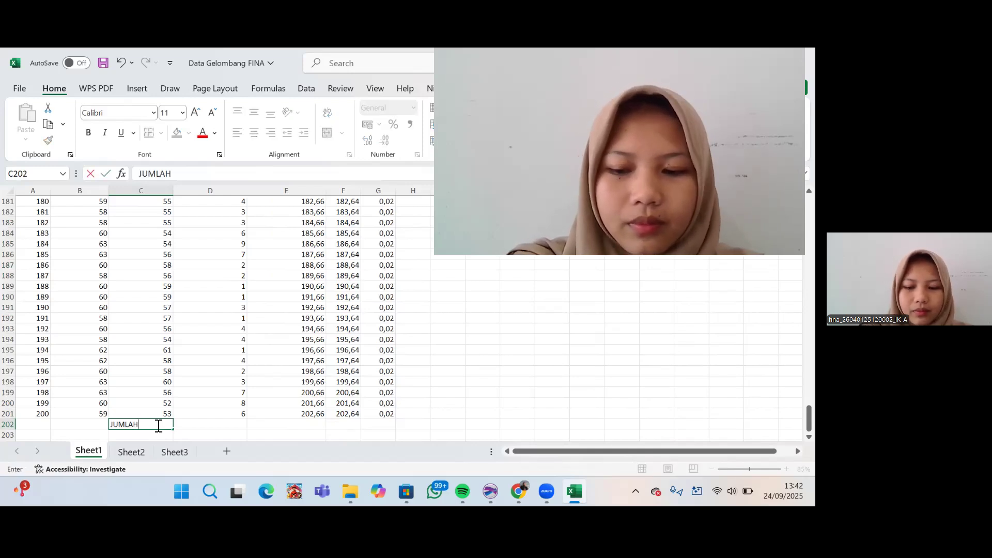
key(Return)
text(H)
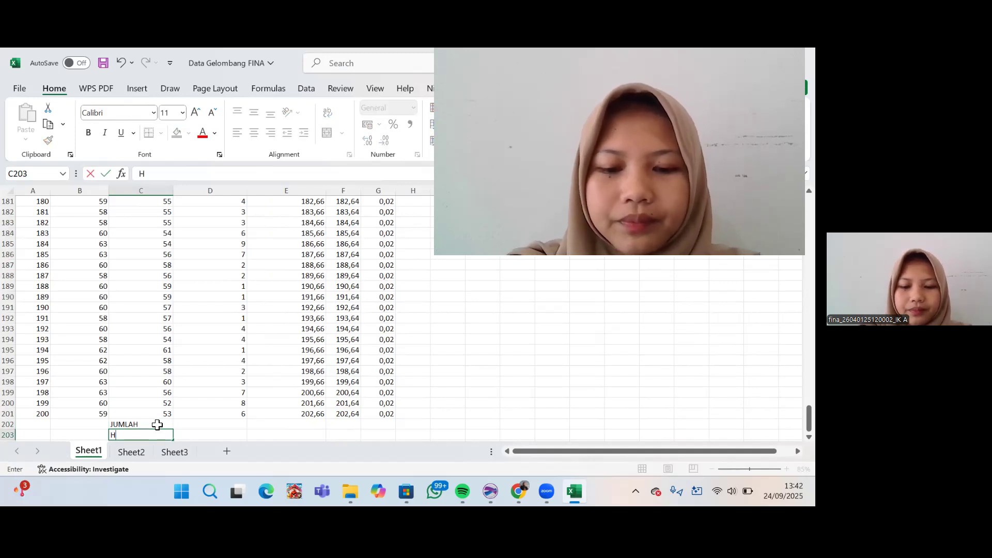
text(&T MINIMAL)
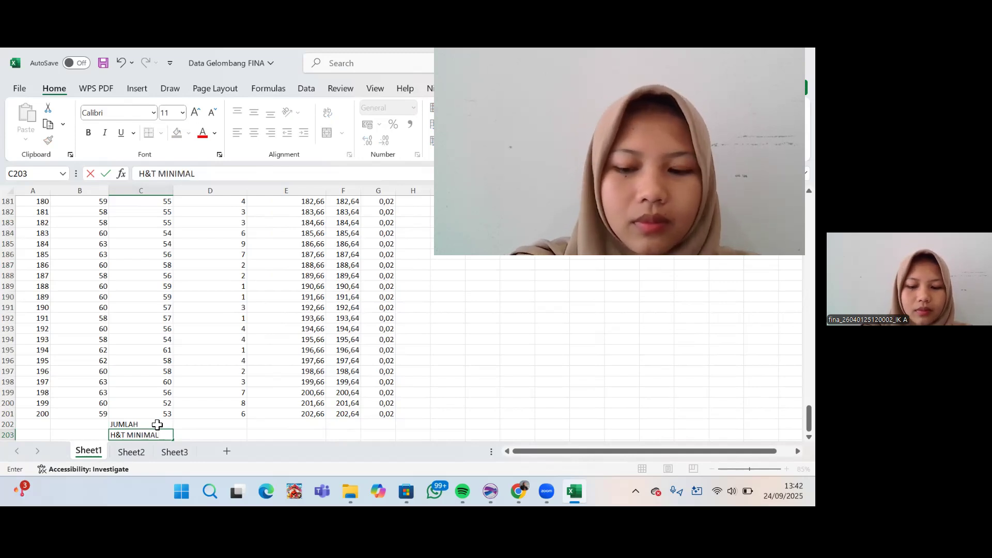
key(Return)
- Add the summary label H&T SIGNIFIKAN in C204
text(H)
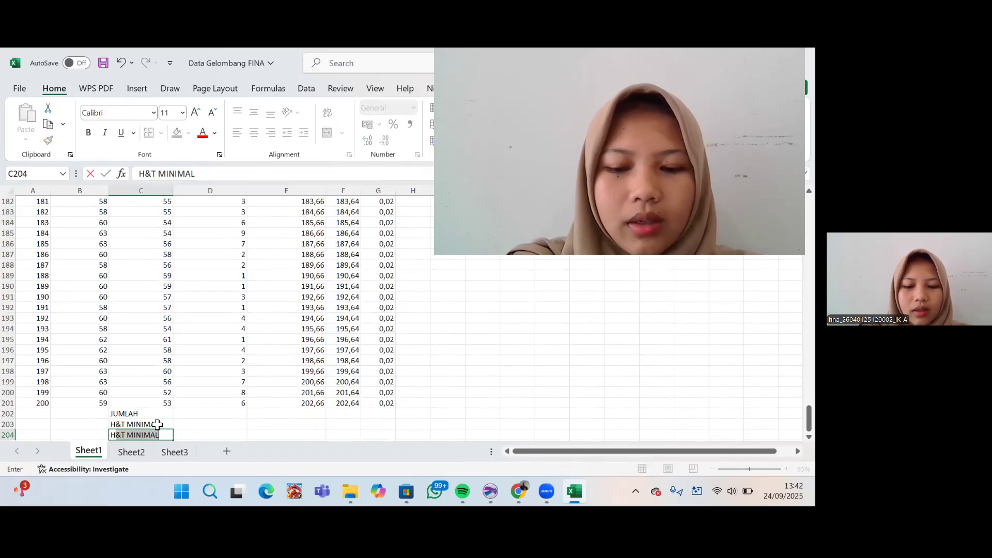
text(&)
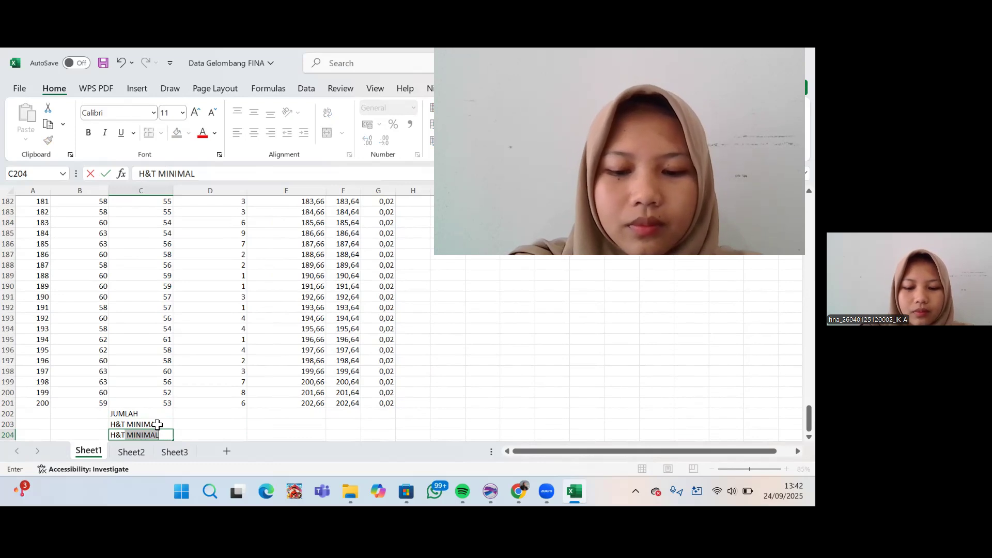
text(T SIGNIFIKAN)
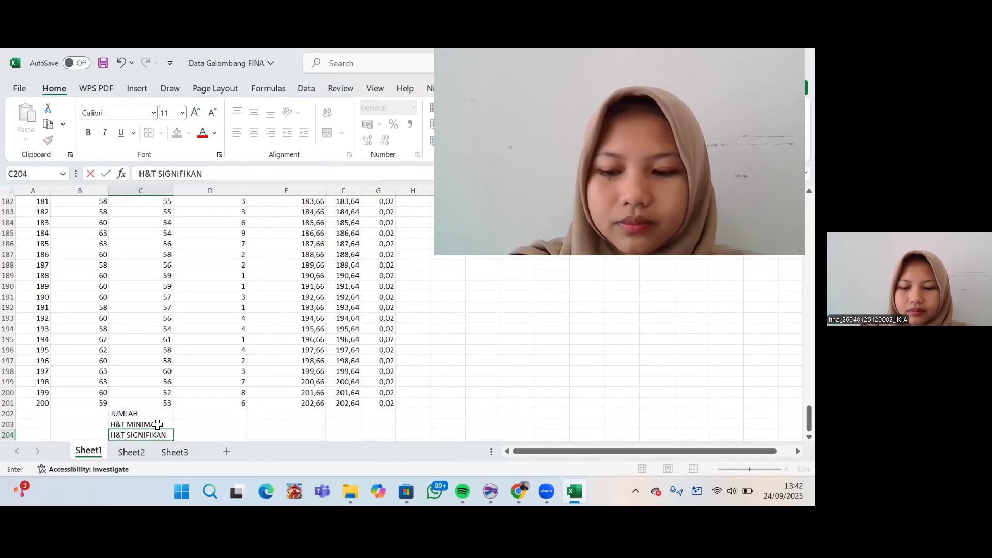
key(Return)
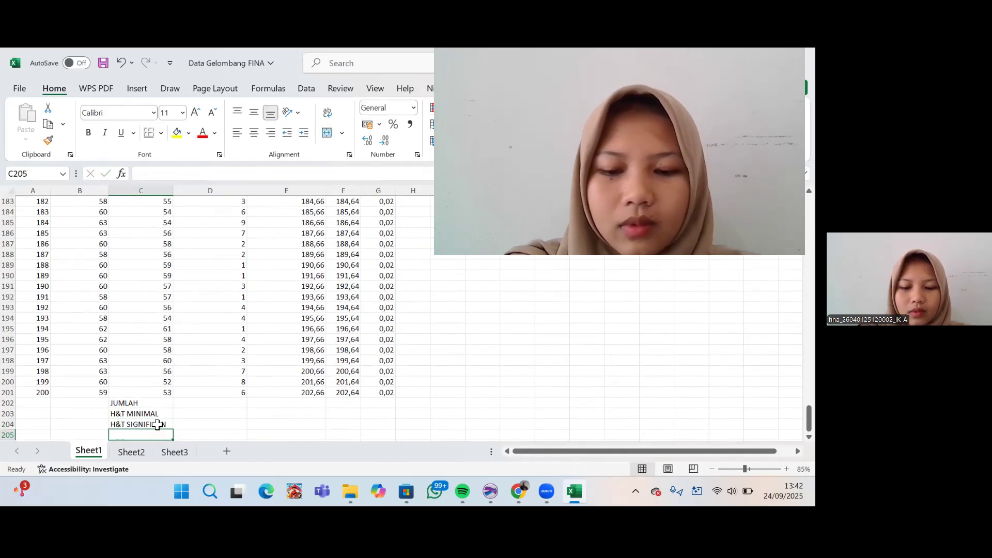
- Add the summary labels H&T MAKSIMAL in C205 and KORELASI in C206
text(H)
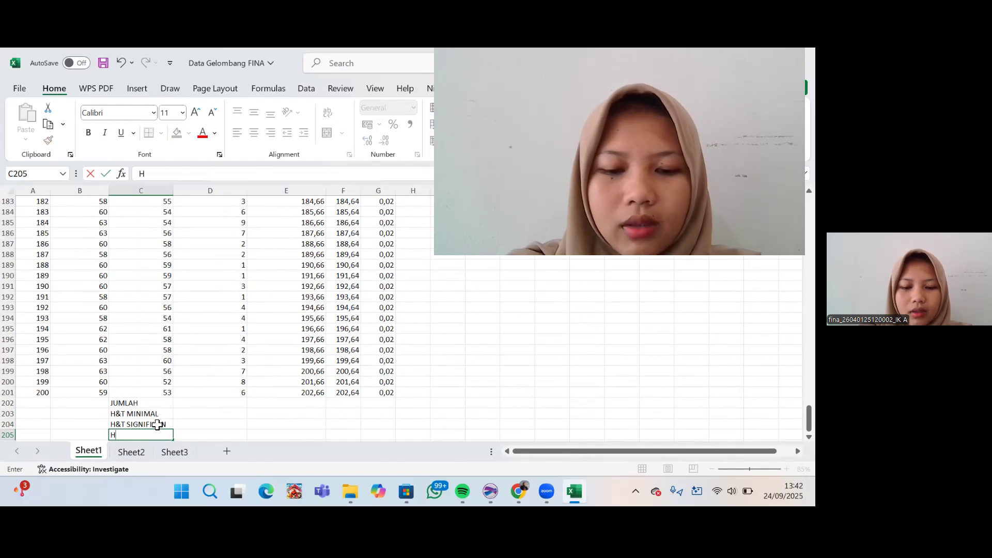
text(&)
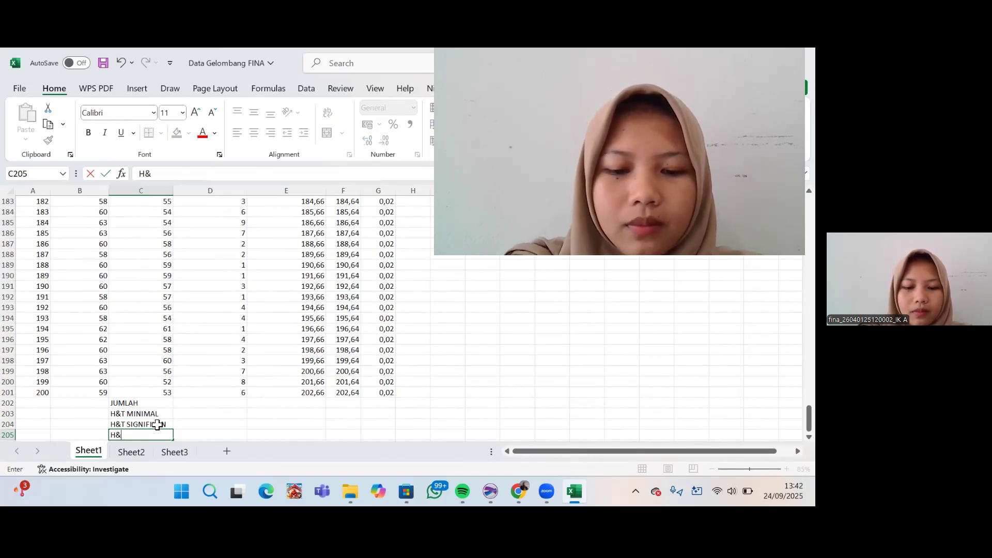
text(T)
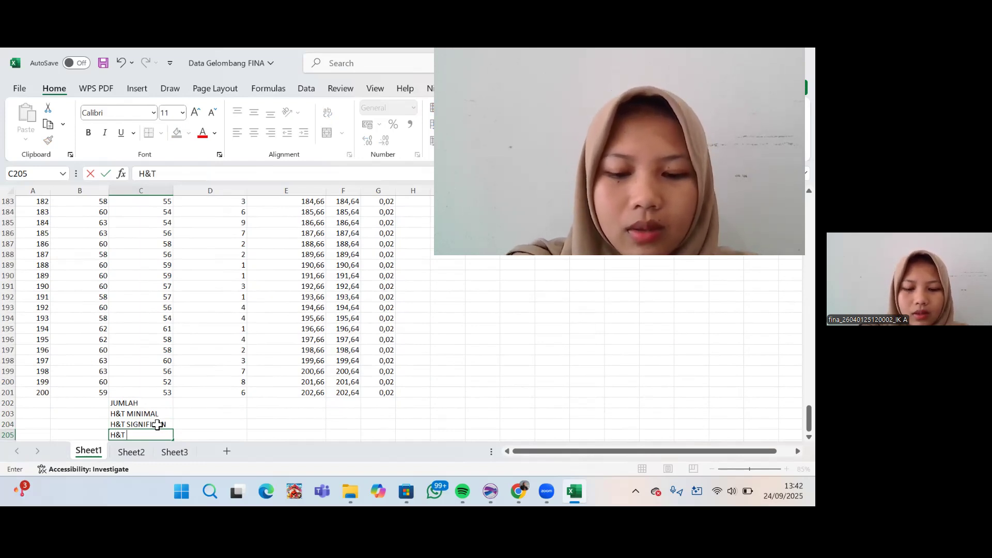
text( MAKSIMAL)
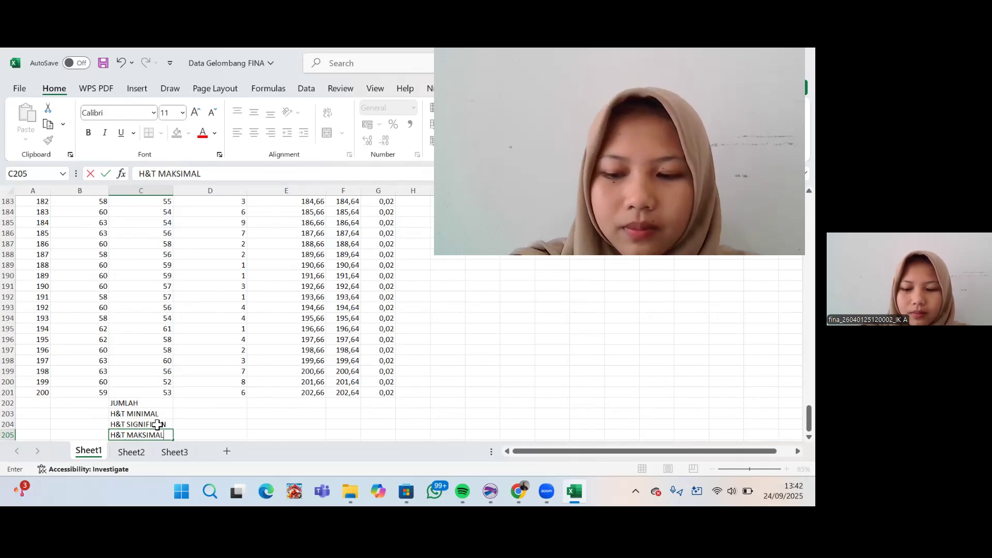
key(Return)
text(K)
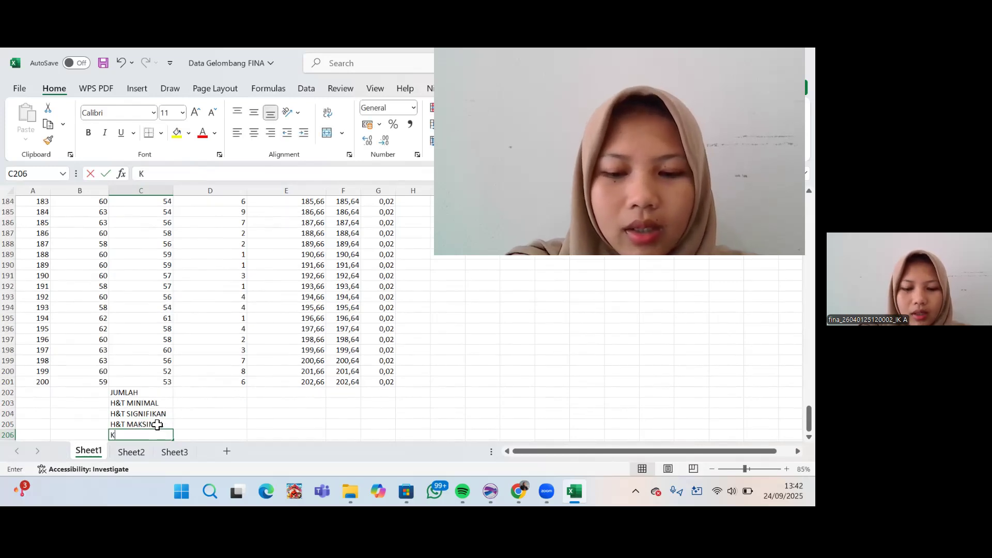
text(ORELASI)
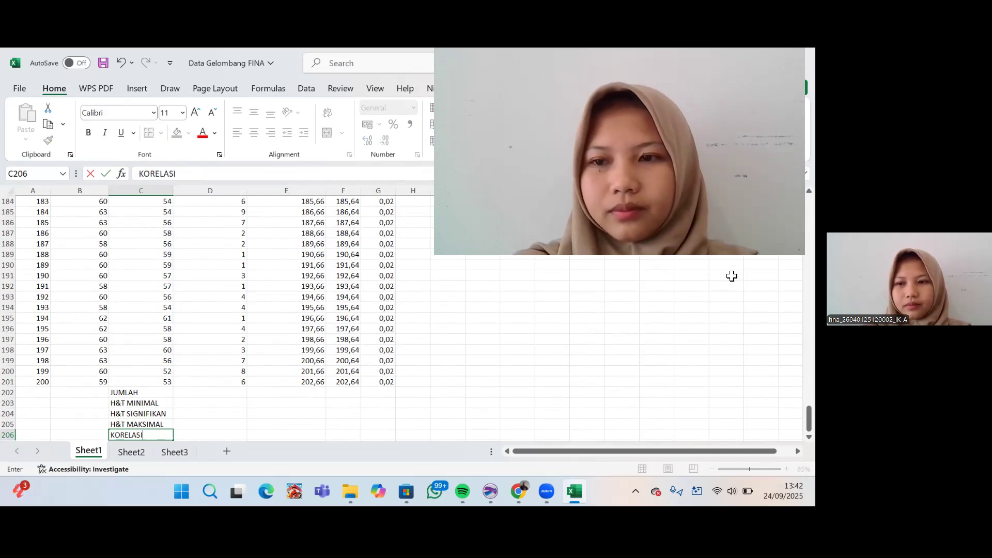
- Review the wave height and wave period columns from the first record down to the summary rows
scroll(206, 318, up, 20)
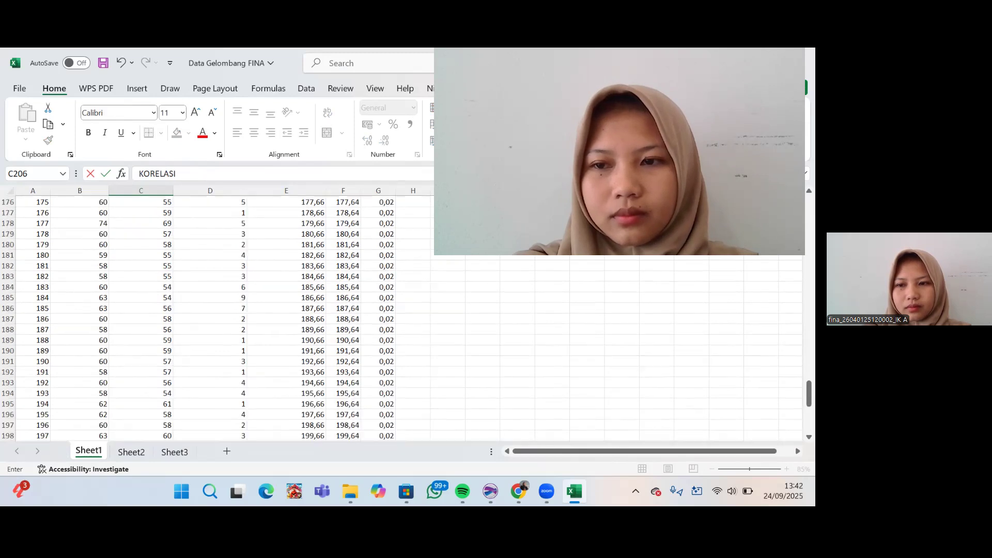
scroll(207, 318, up, 16)
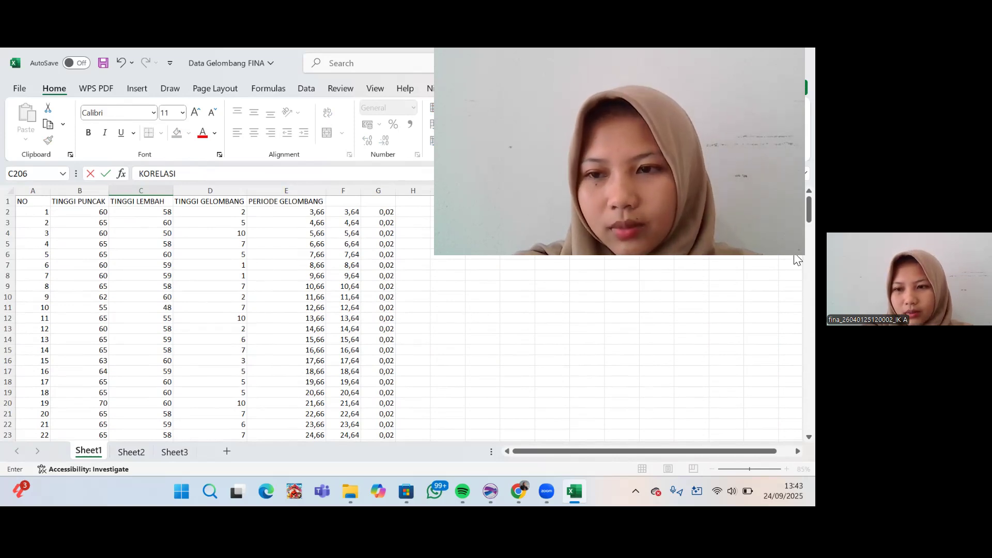
scroll(798, 279, down, 15)
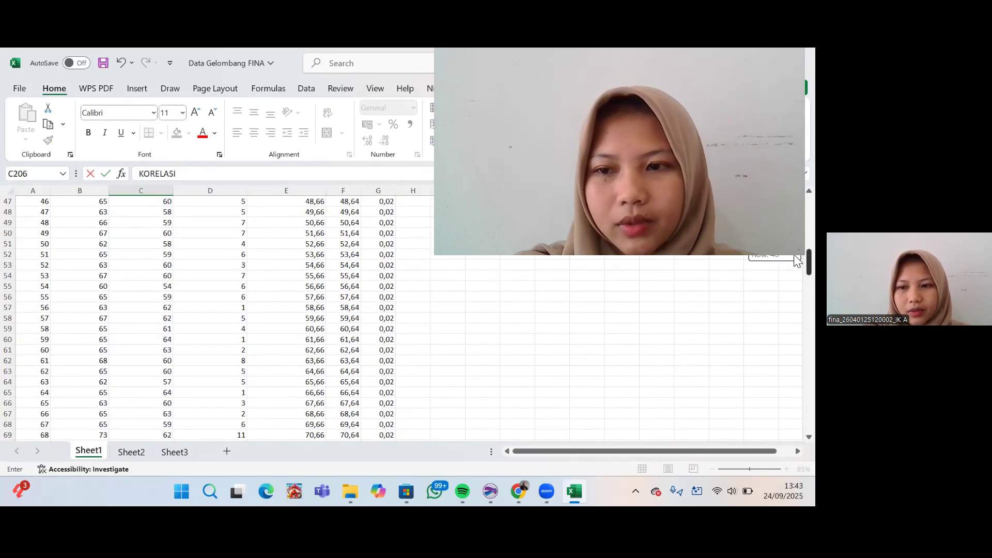
scroll(795, 331, down, 7)
scroll(795, 333, down, 11)
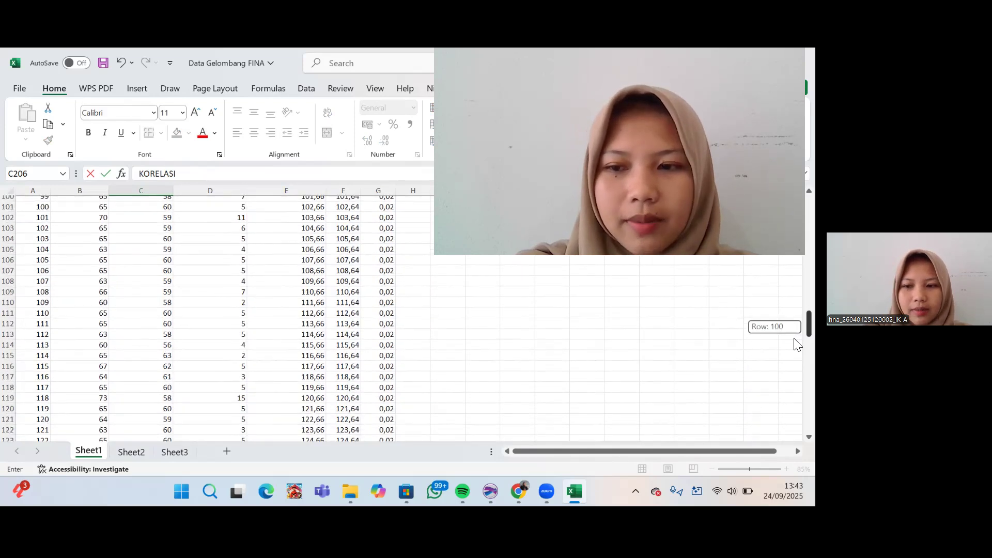
scroll(795, 377, down, 10)
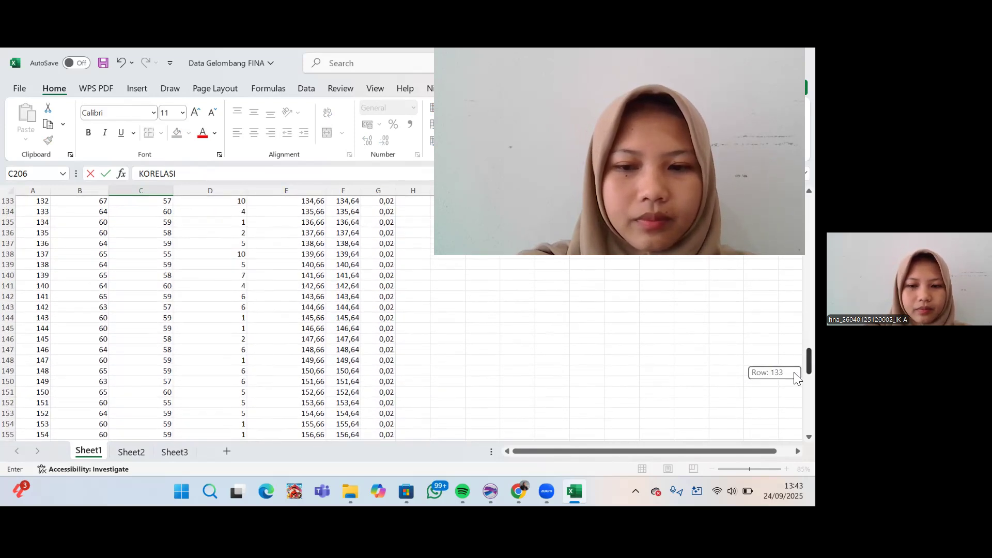
scroll(796, 403, down, 8)
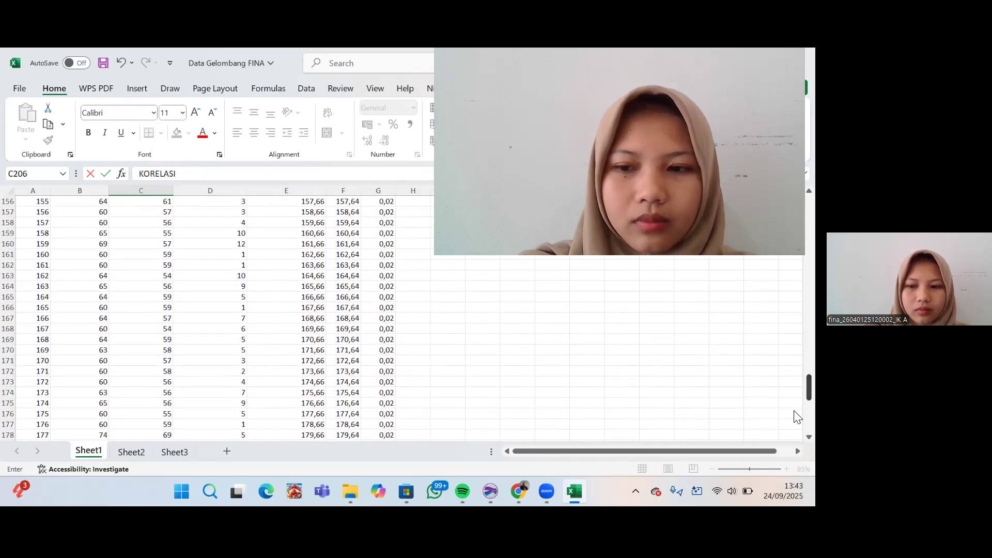
scroll(796, 424, down, 7)
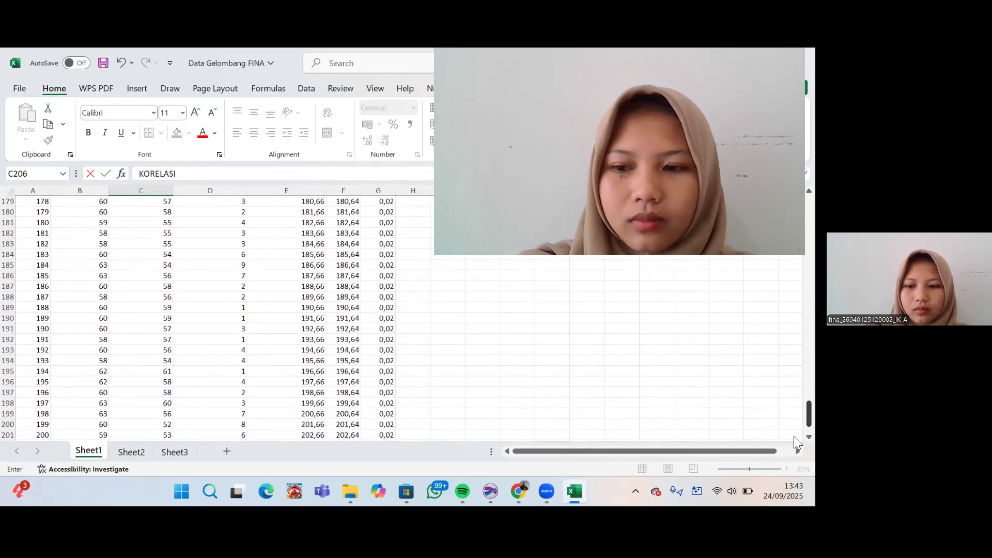
scroll(794, 436, down, 2)
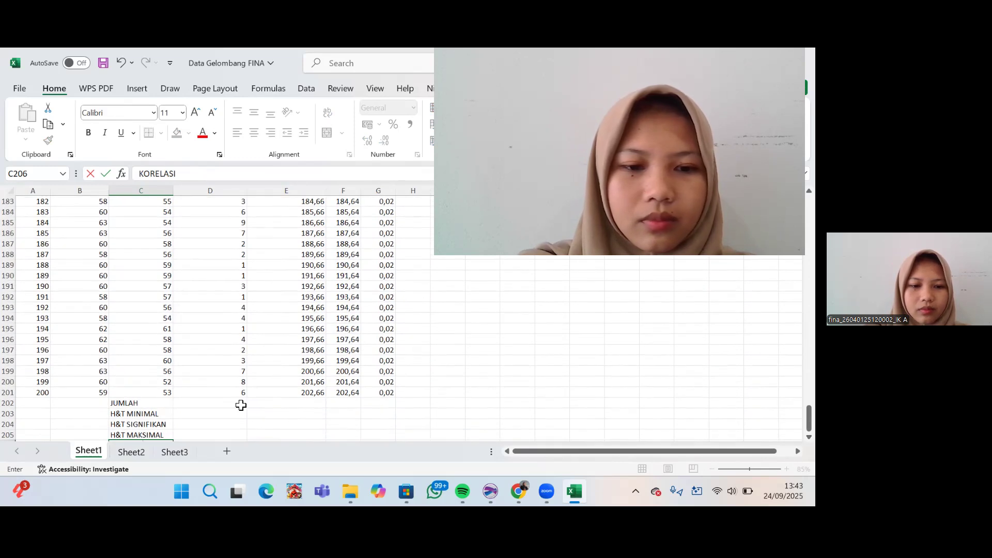
- Total the wave heights for all records in D202 with =SUM(D2:D201)
click(241, 406)
text(=SUM)
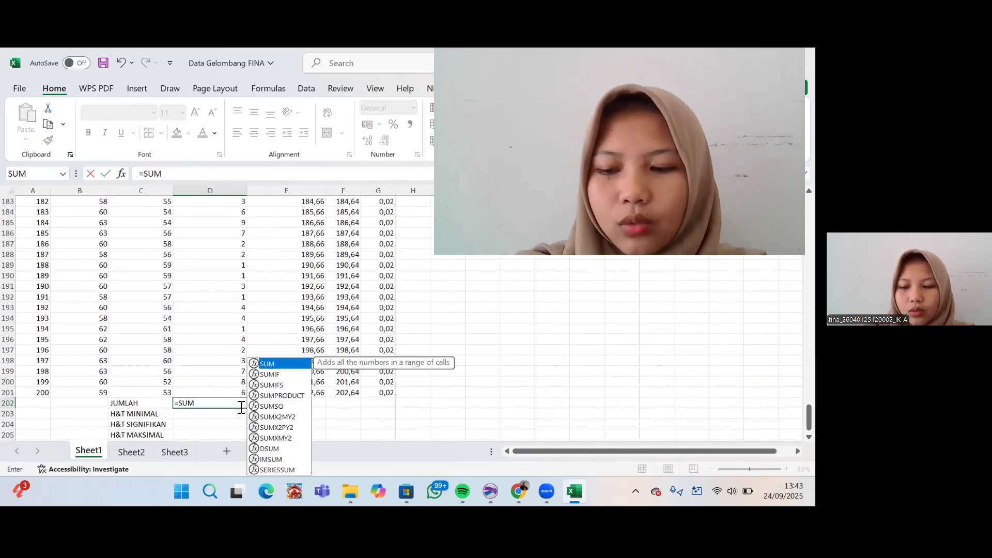
text(()
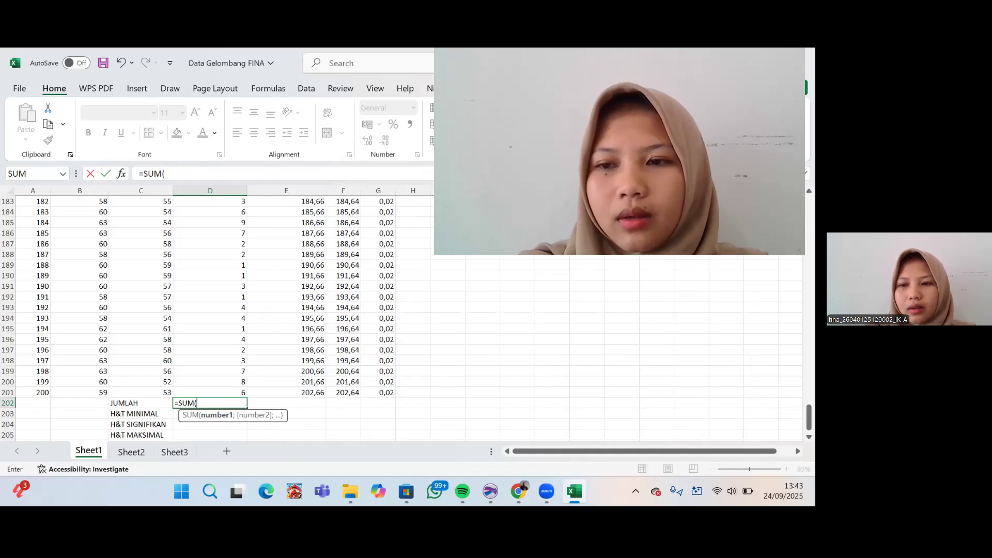
drag(809, 417, 809, 209)
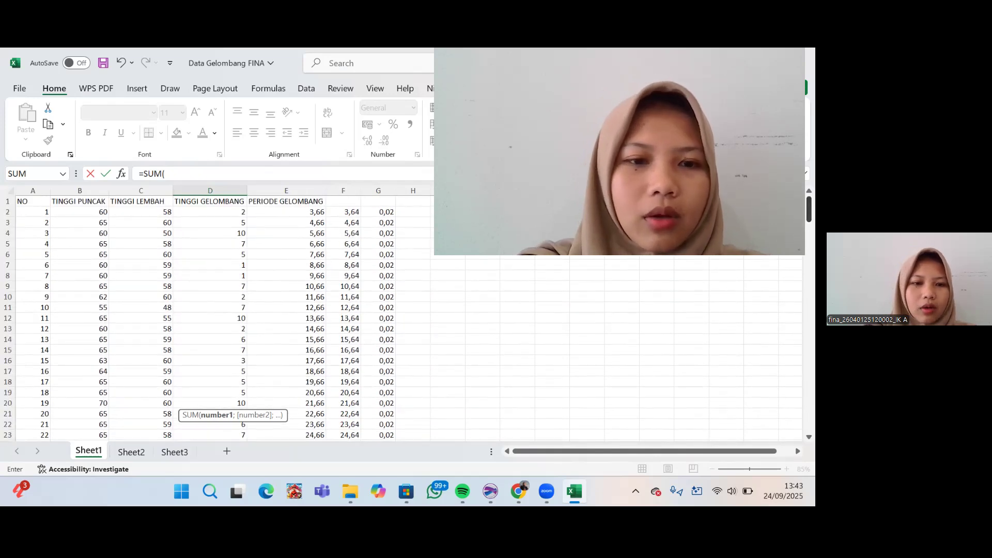
click(238, 211)
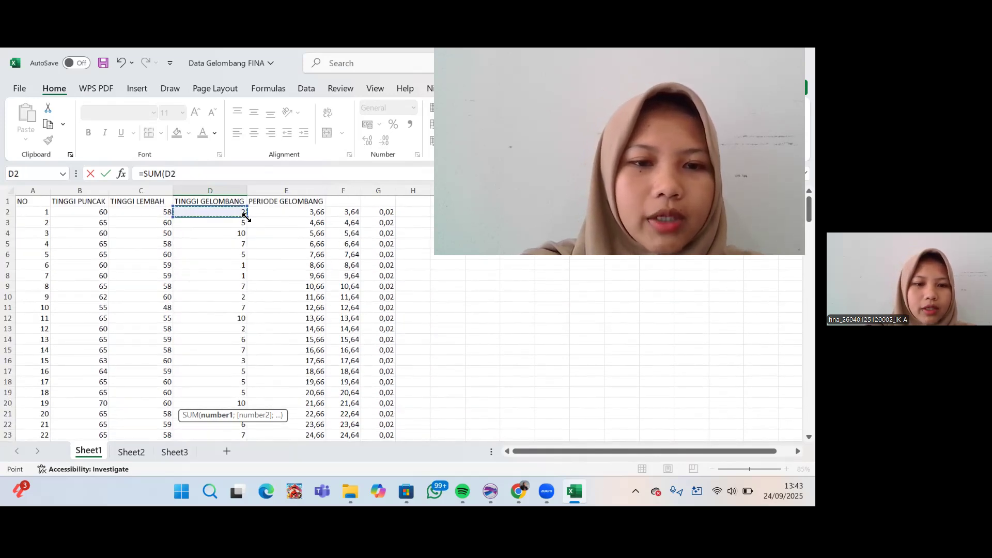
drag(247, 216, 263, 277)
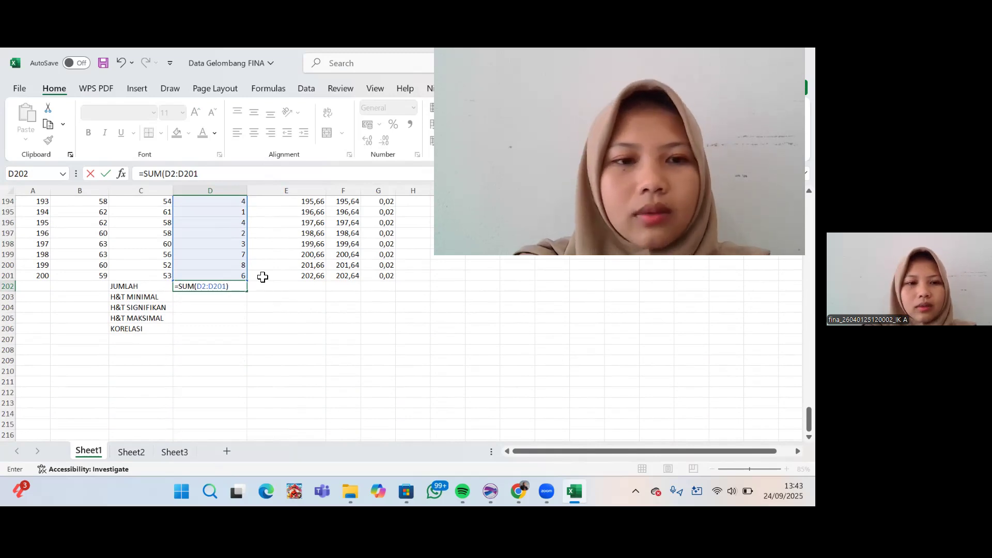
key(Return)
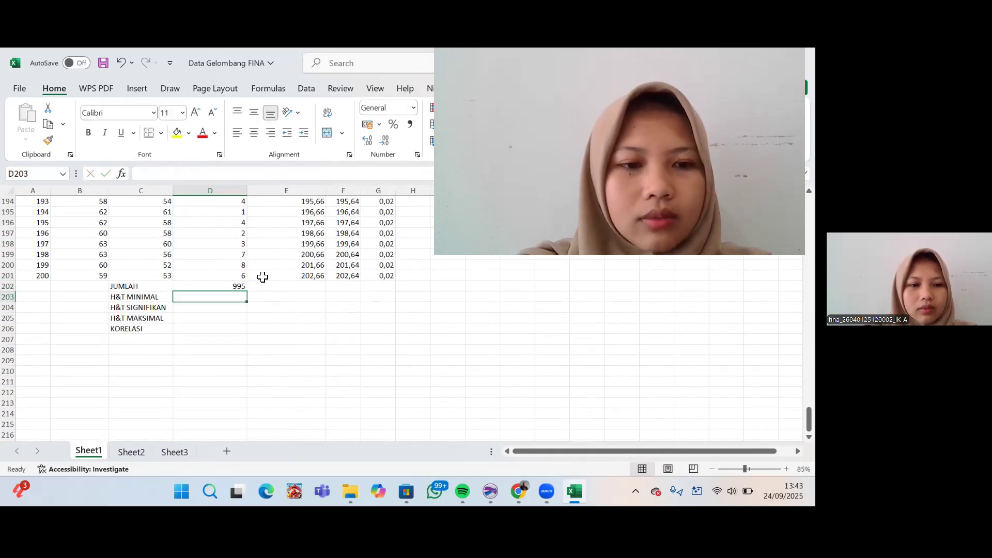
- Calculate the H&T MINIMAL wave height in D203 with =AVERAGE(D2:D21)
text(=)
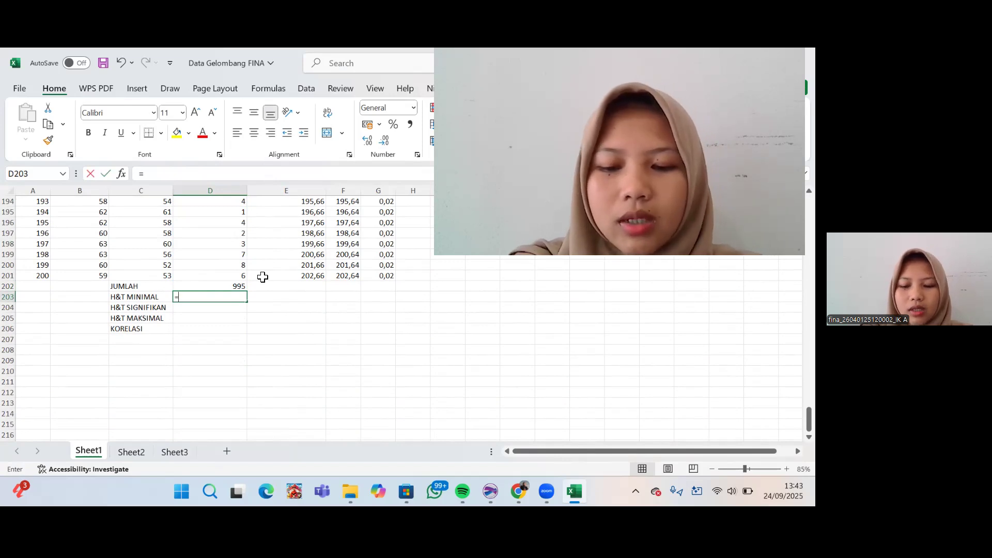
text(AVERGAE)
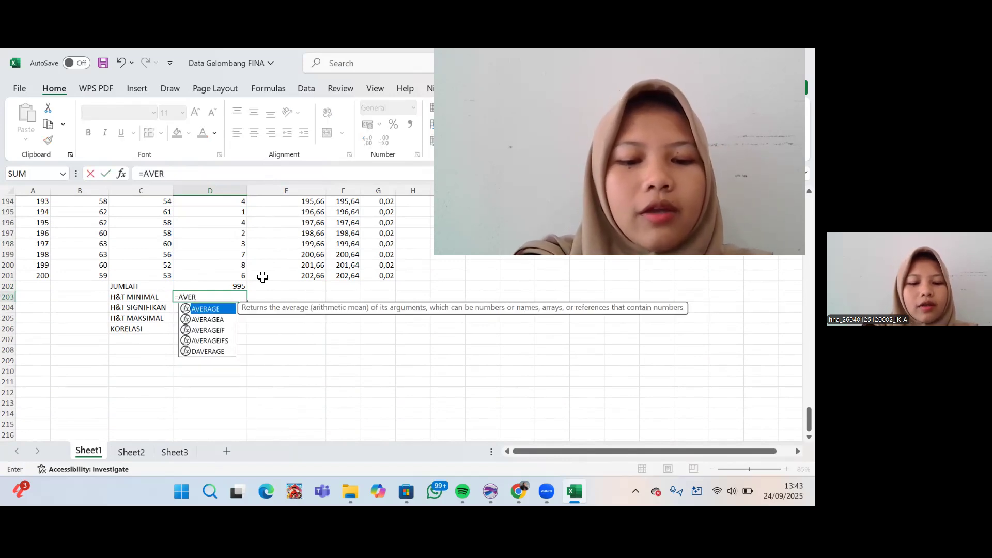
key(BackSpace)
key(BackSpace)
key(BackSpace)
text(AGE)
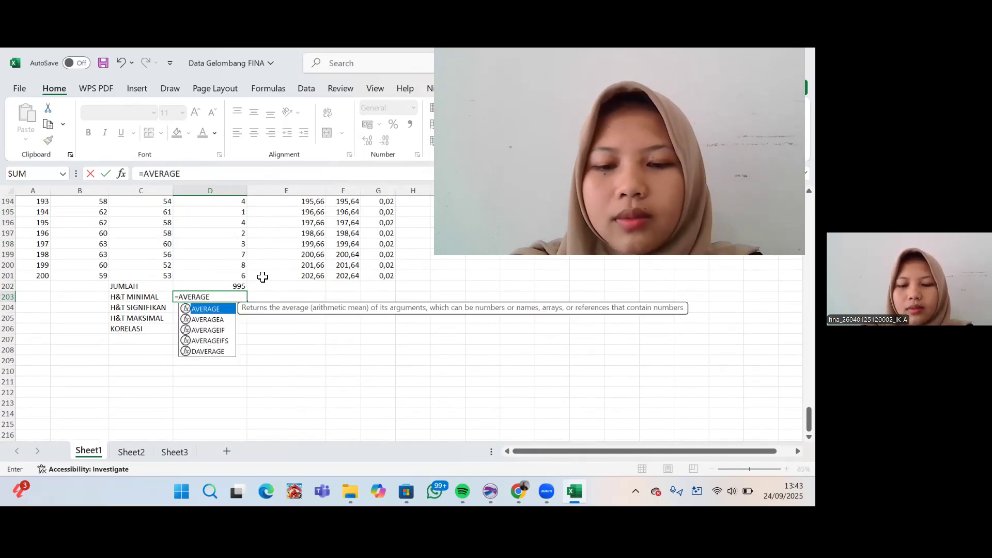
text(()
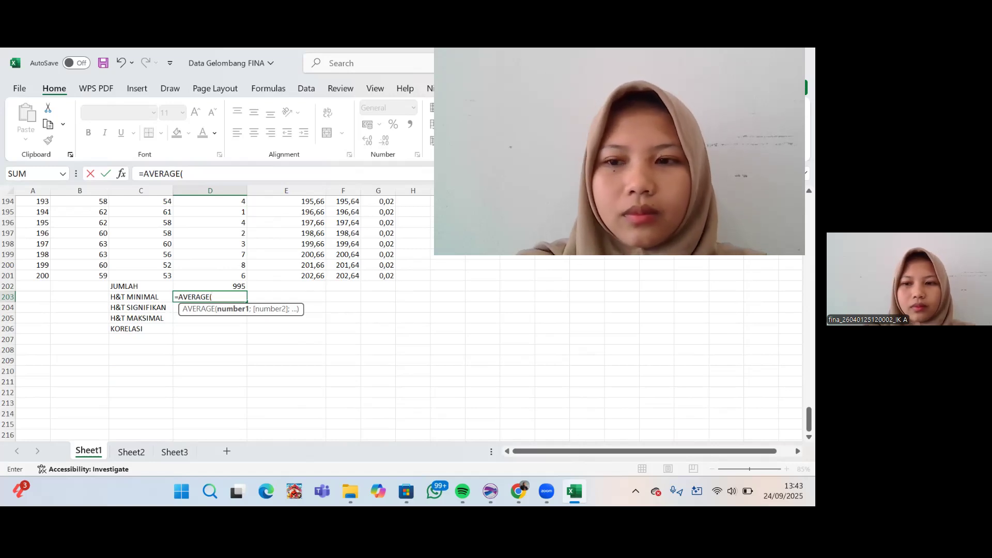
scroll(407, 318, up, 20)
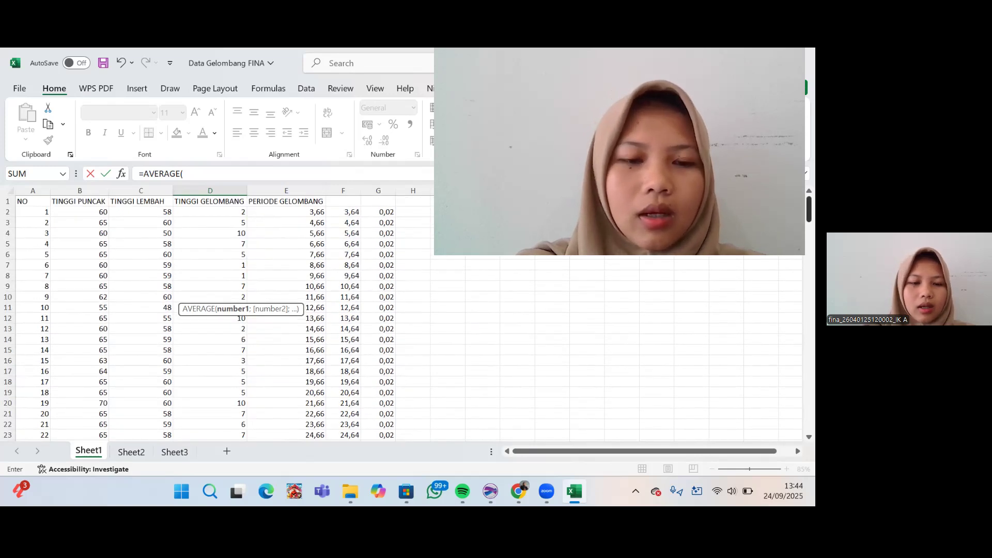
click(209, 213)
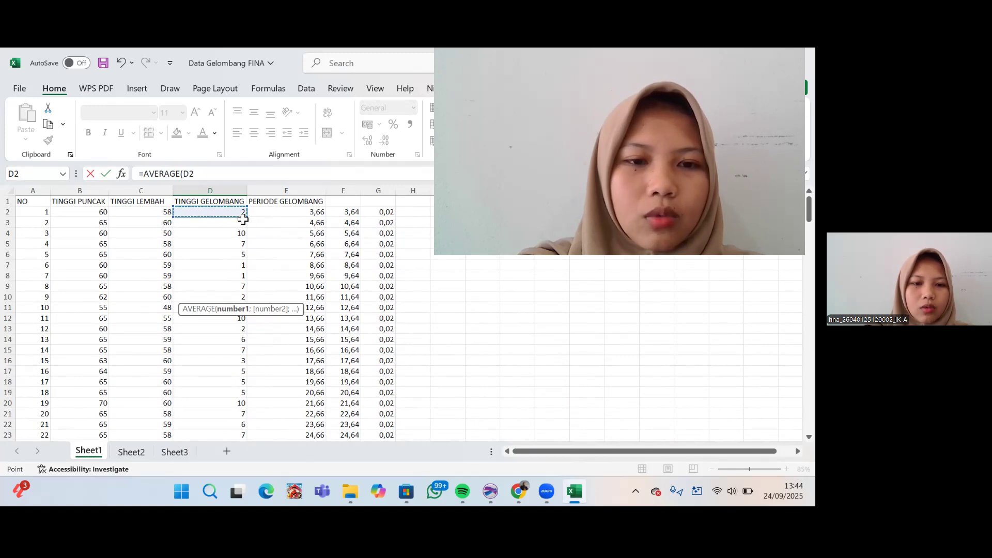
drag(243, 214, 236, 329)
drag(234, 372, 233, 323)
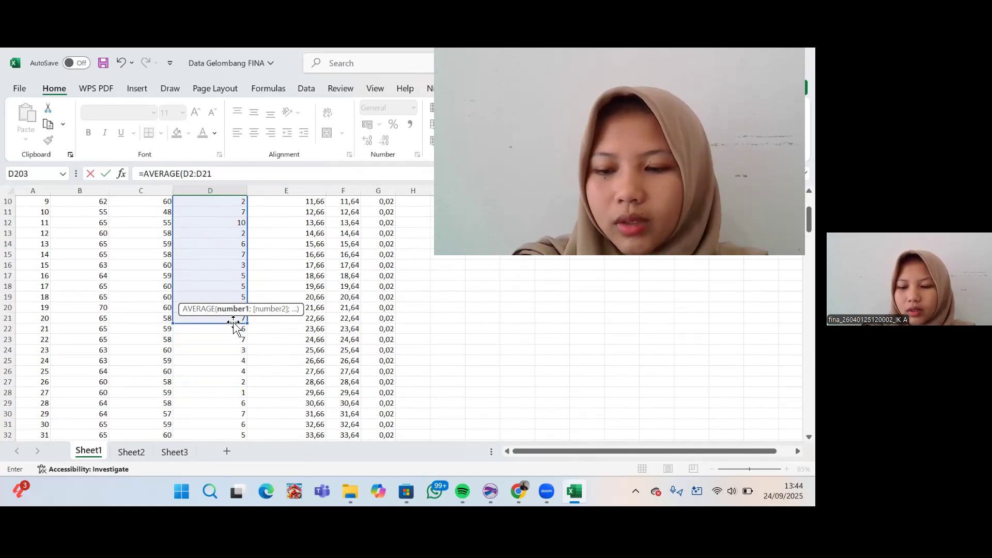
text())
key(Return)
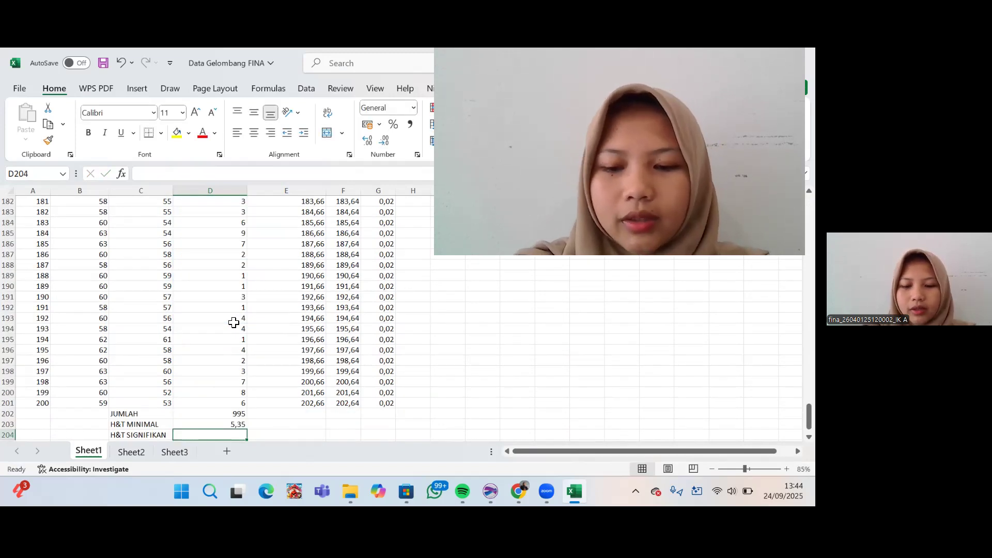
- Calculate the H&T SIGNIFIKAN wave height in D204 with =AVERAGE(D2:D67)
text(=)
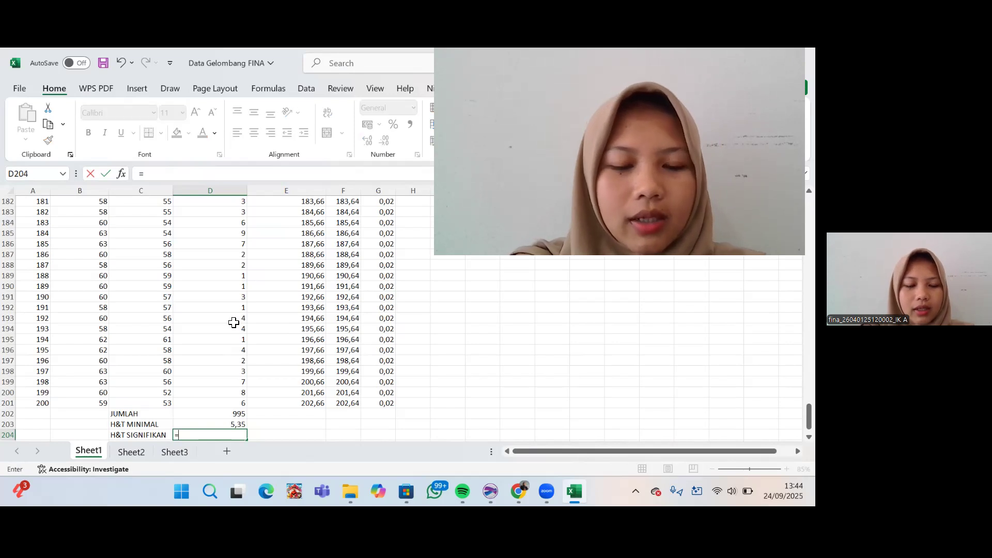
text(AVERAG)
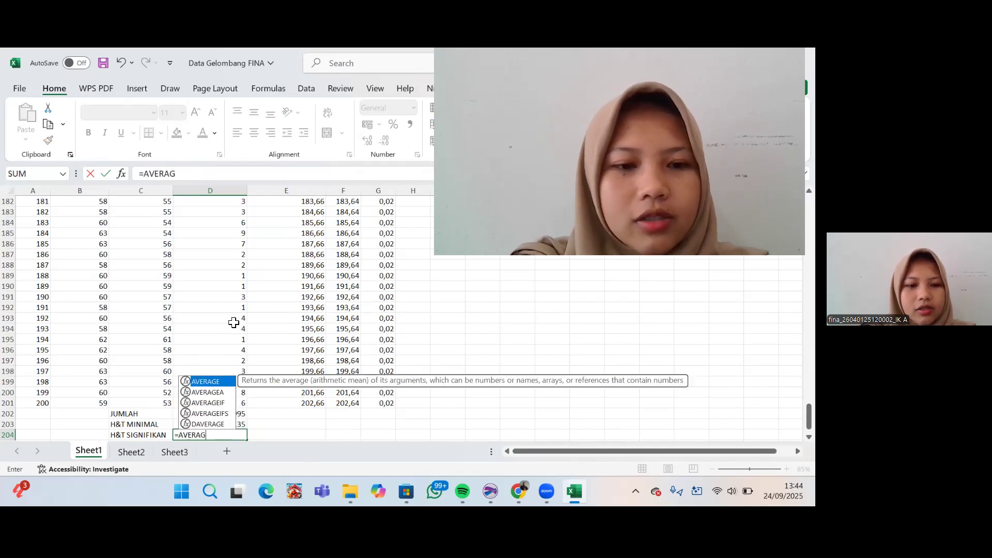
text(E)
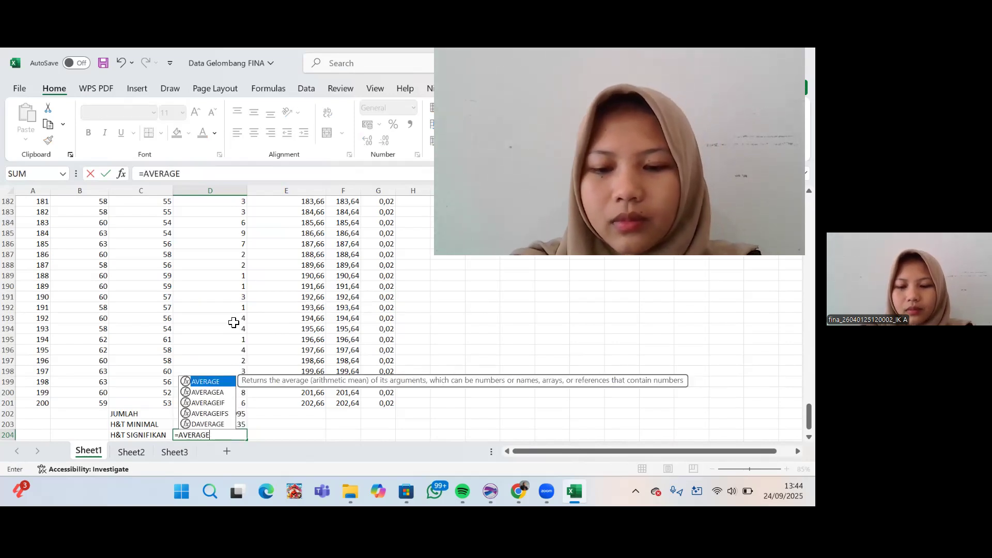
text(()
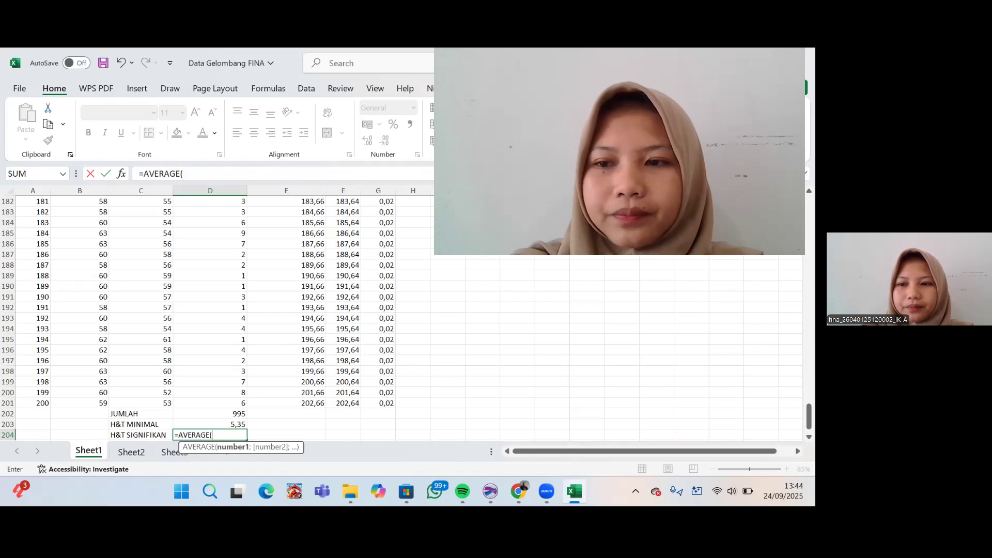
scroll(422, 326, up, 20)
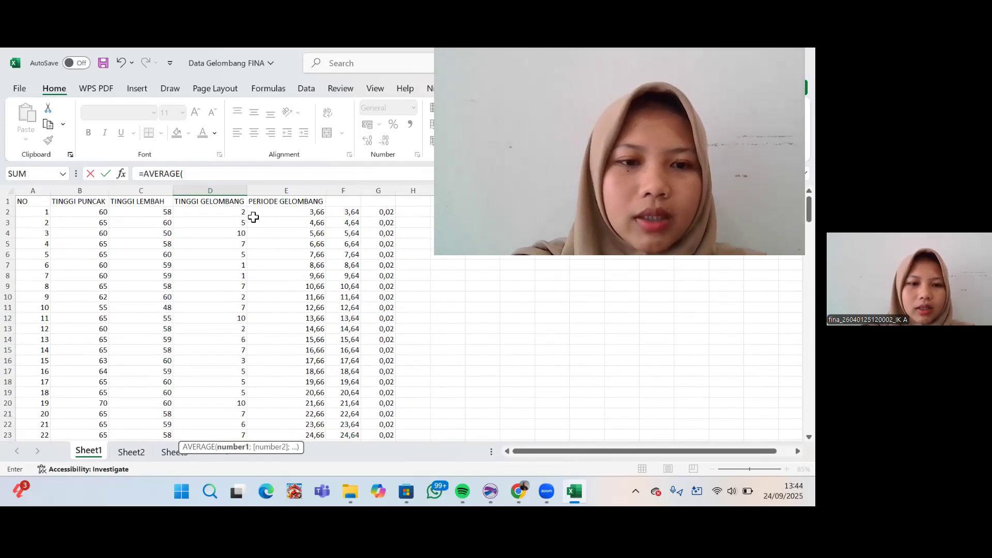
click(223, 215)
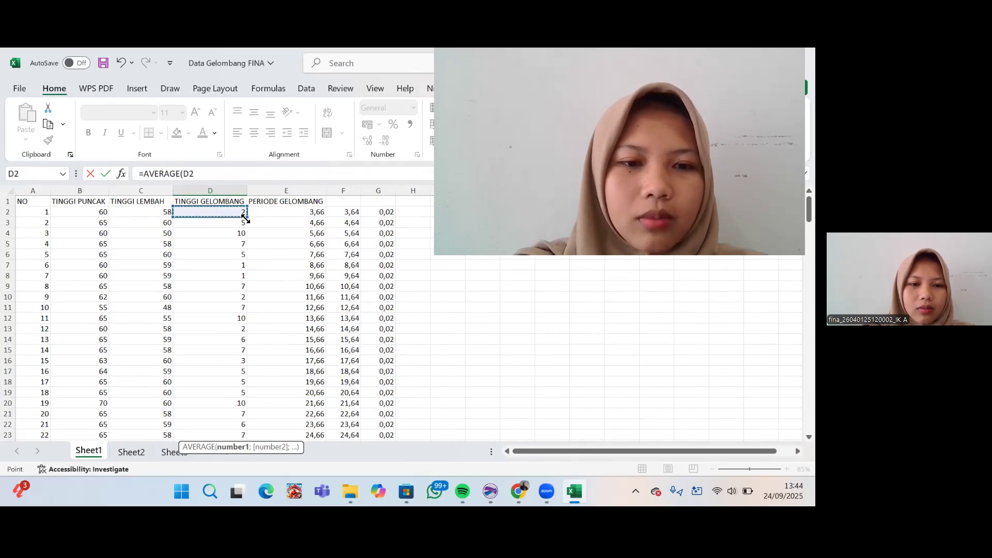
mouse_move(246, 219)
mouse_down()
mouse_move(222, 481)
mouse_move(228, 284)
mouse_move(249, 219)
mouse_up()
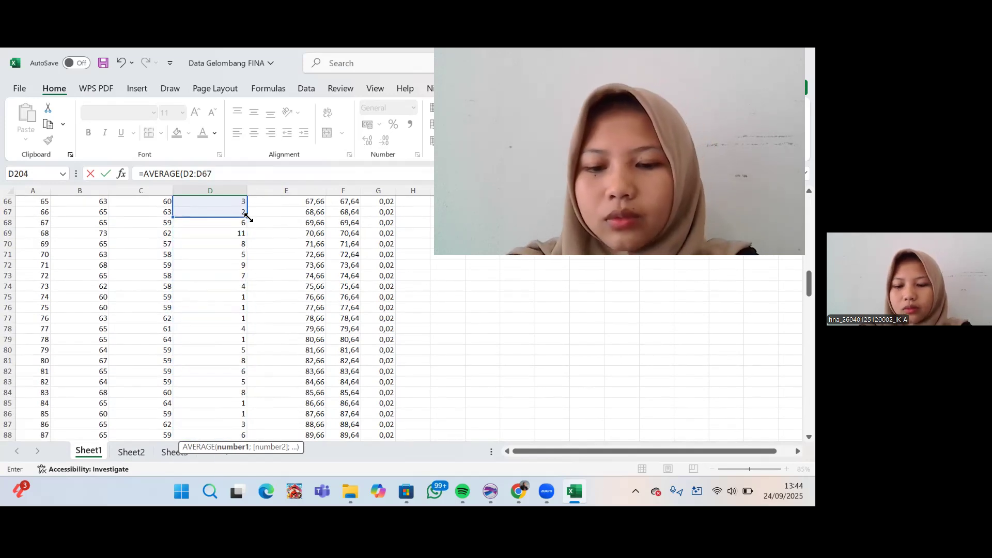
key(Return)
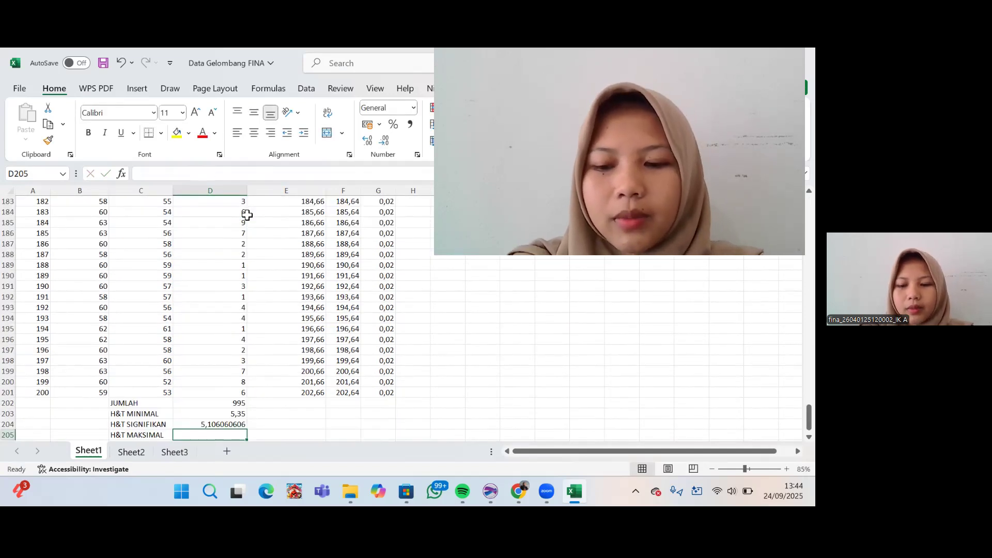
- Try the formula =(D2:D201) for H&T MAKSIMAL in D205 and undo the entry
text(=()
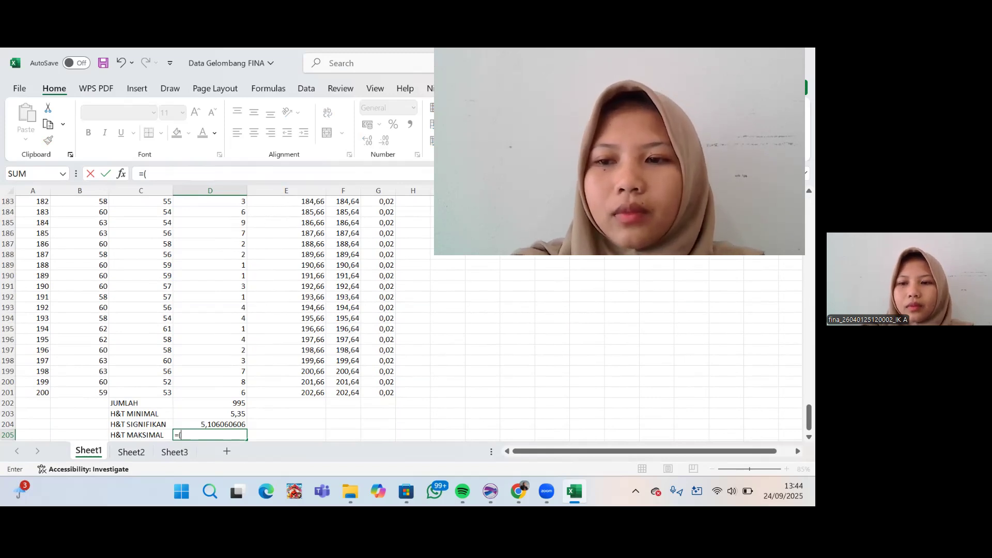
scroll(207, 315, up, 20)
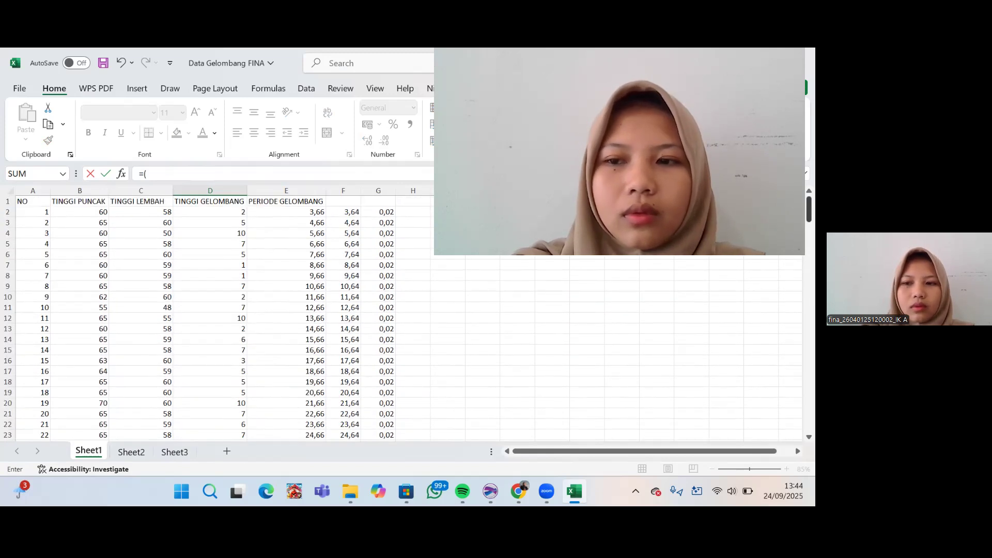
click(233, 215)
drag(250, 223, 241, 221)
click(238, 214)
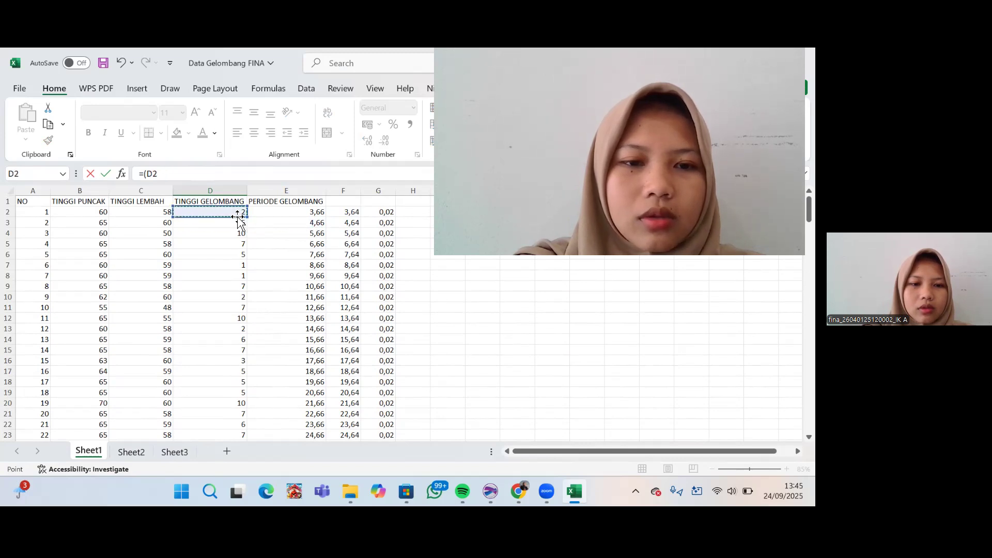
drag(243, 211, 236, 235)
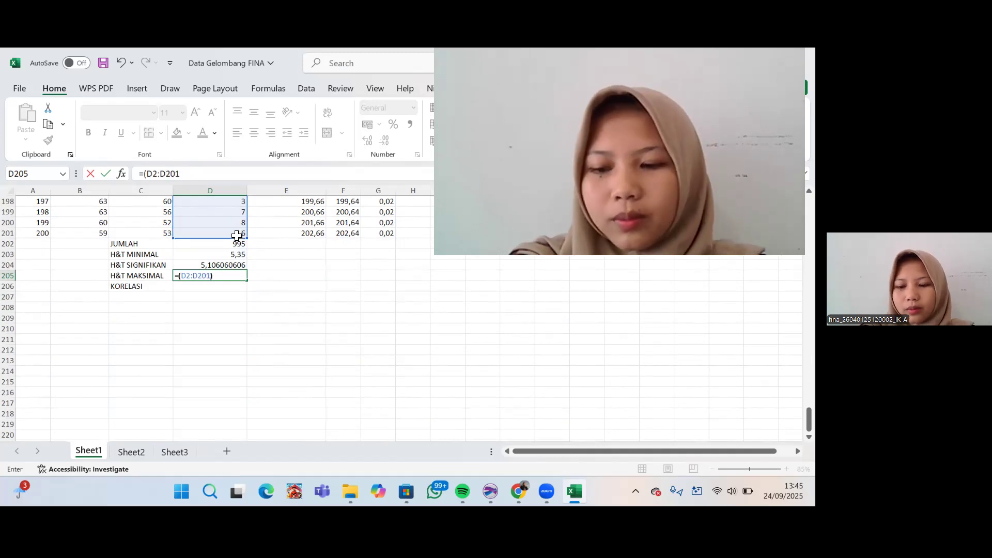
key(Return)
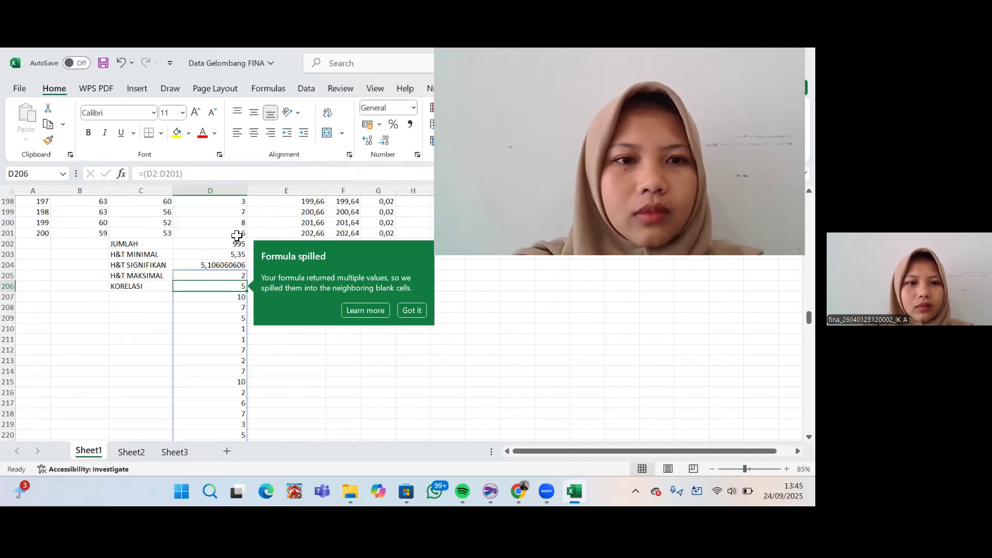
click(119, 64)
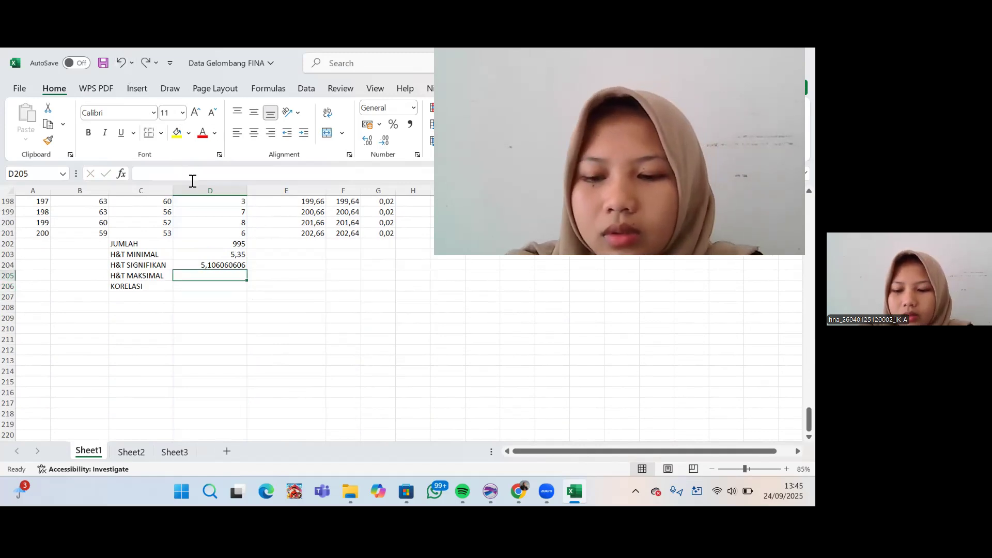
- Calculate the H&T MAKSIMAL wave height in D205 with =AVERAGE(D2:D201)
text(=()
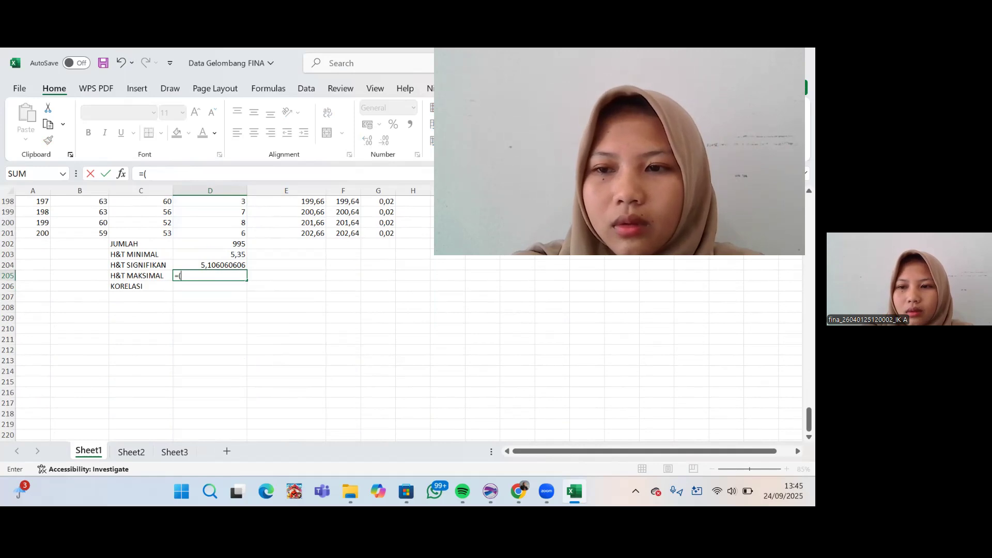
scroll(794, 444, up, 20)
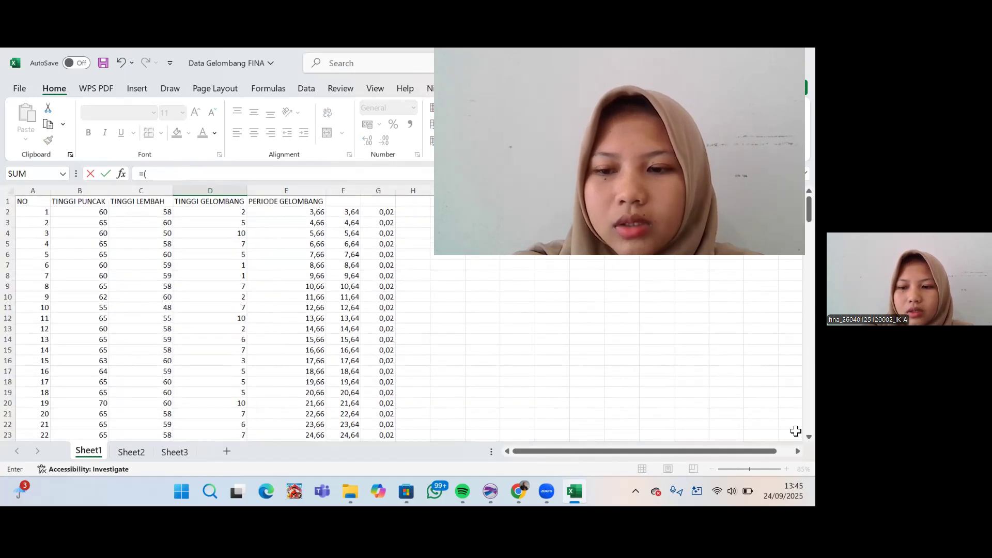
scroll(794, 432, down, 3)
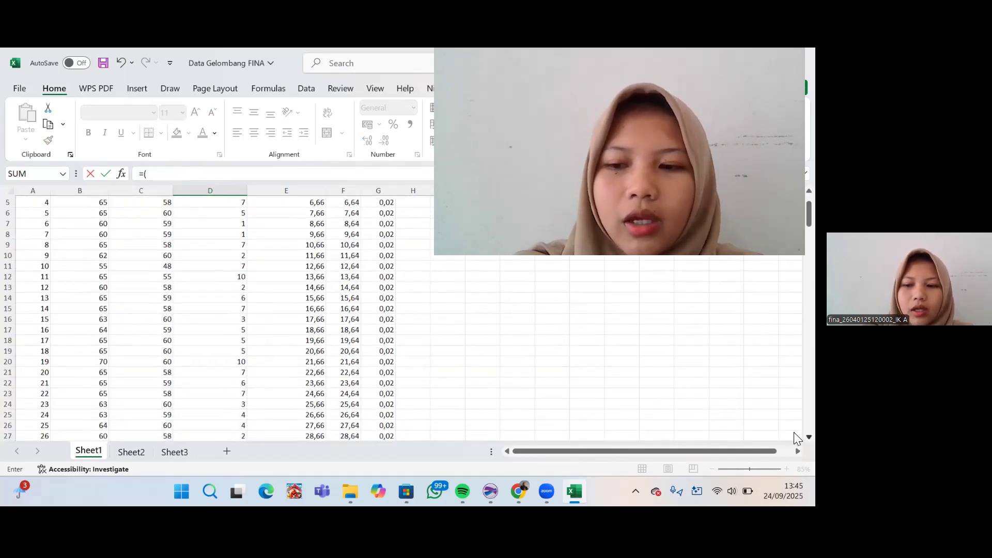
scroll(794, 431, down, 2)
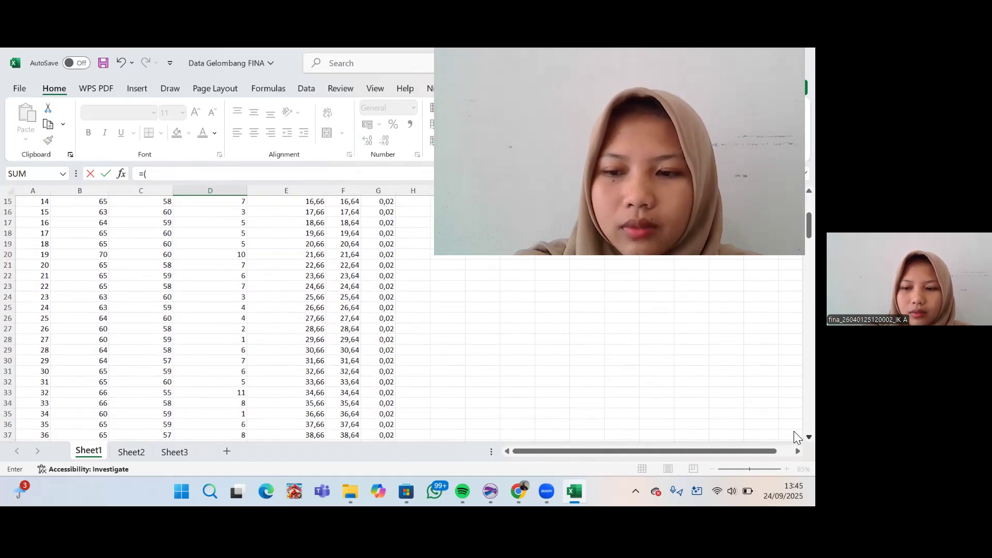
scroll(795, 429, down, 20)
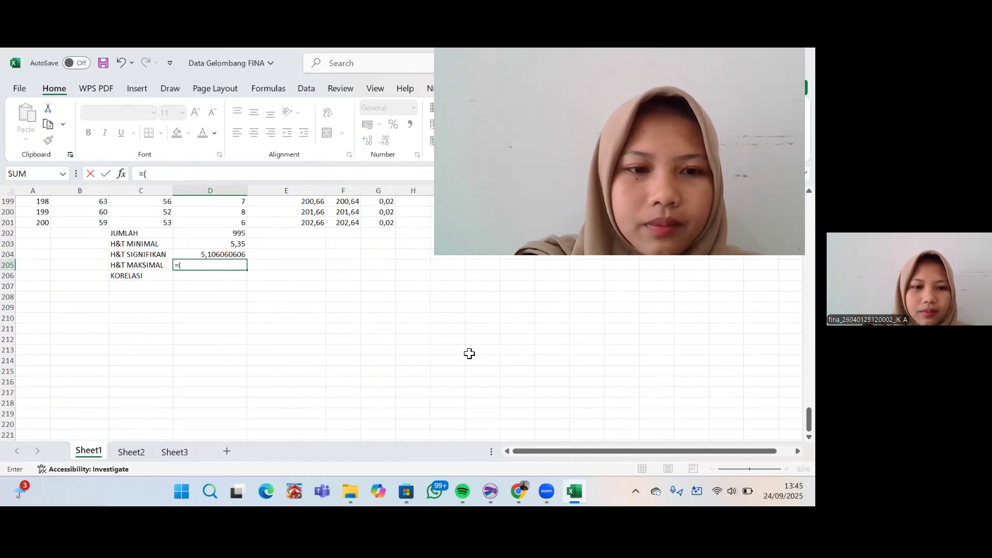
text(AVERAGE)
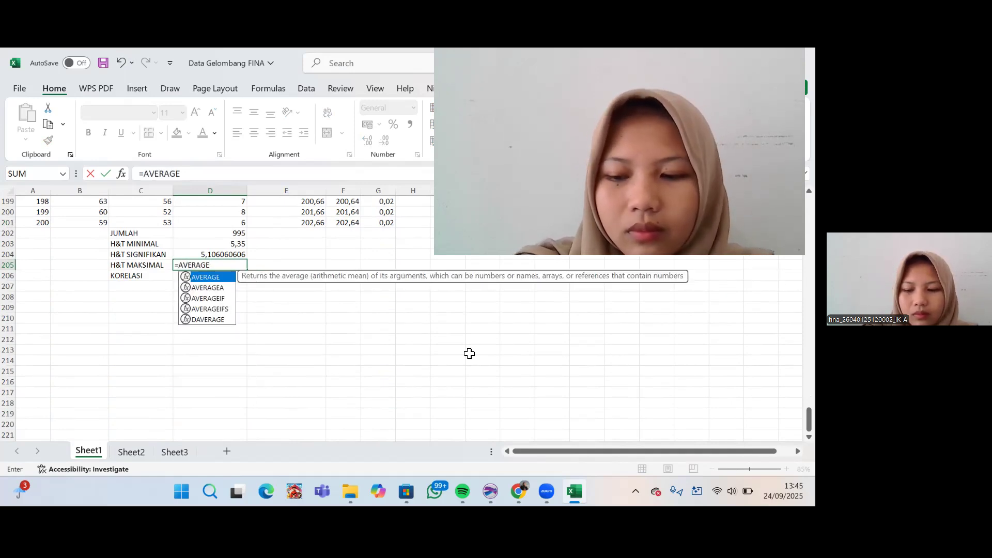
text(()
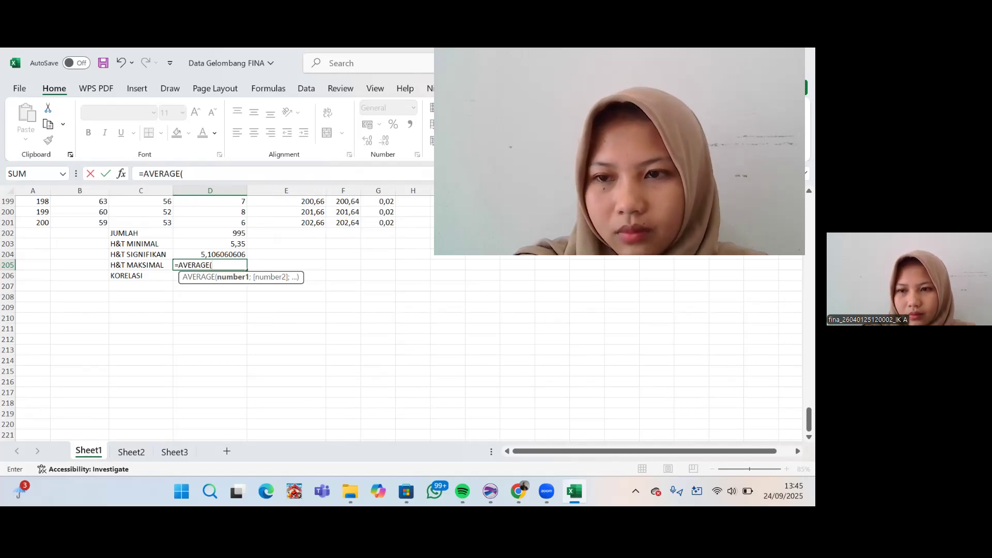
scroll(207, 318, up, 20)
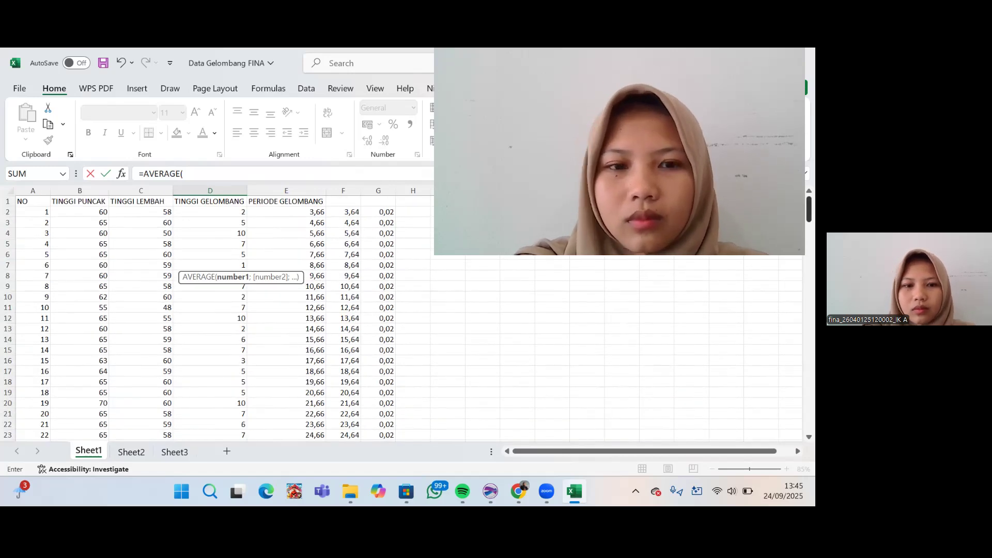
click(224, 211)
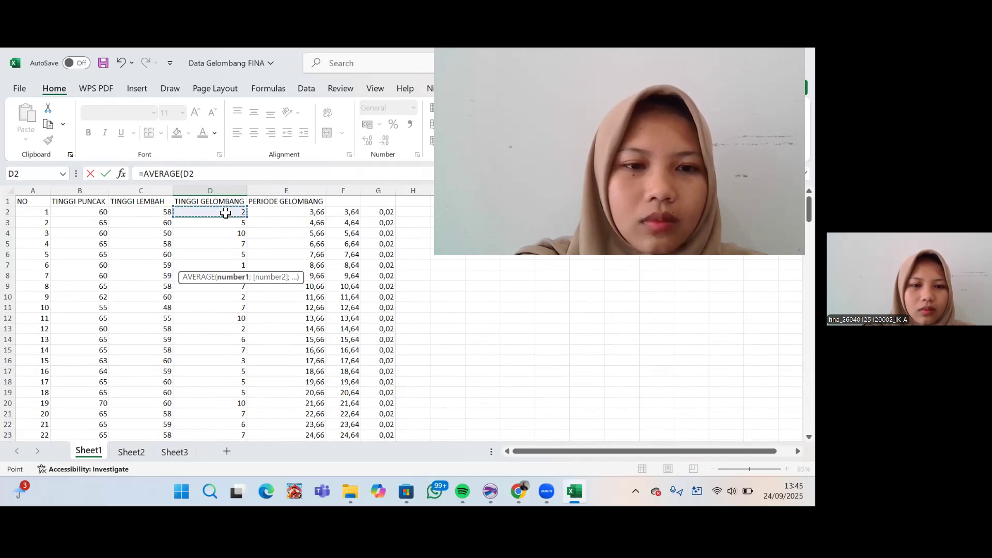
drag(246, 218, 229, 412)
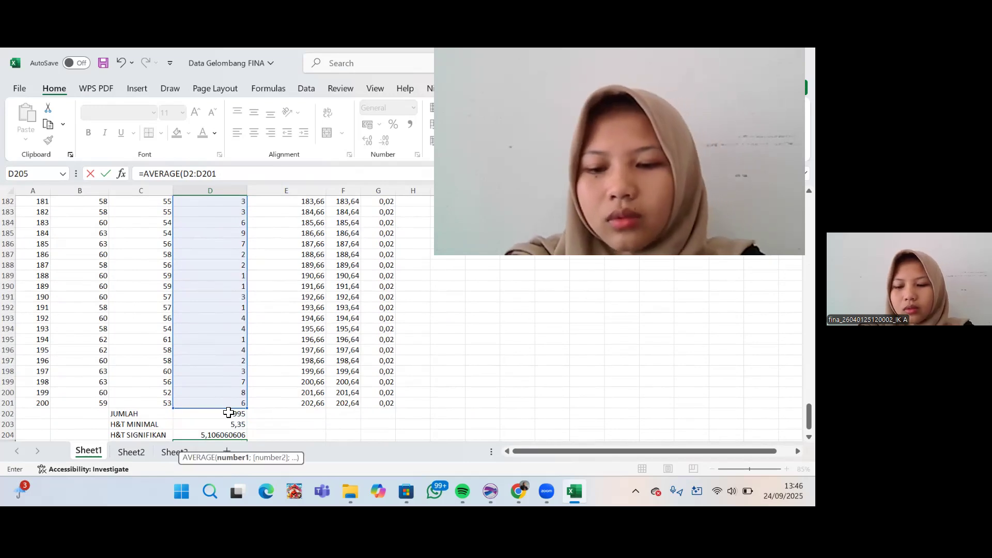
text())
key(Return)
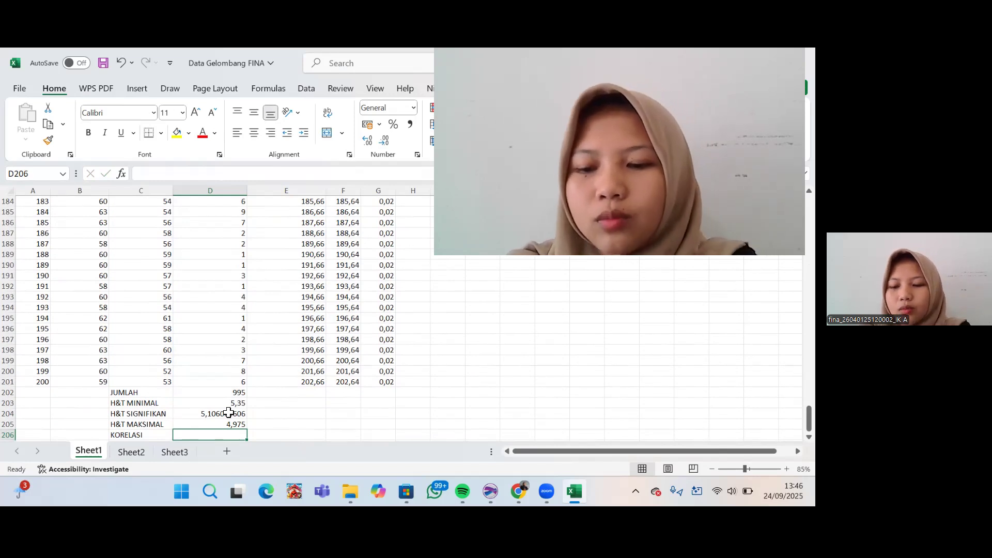
- Calculate the KORELASI between wave height and wave period in D206 with =CORREL(D2:D201;E2:E201)
text(=CORREL()
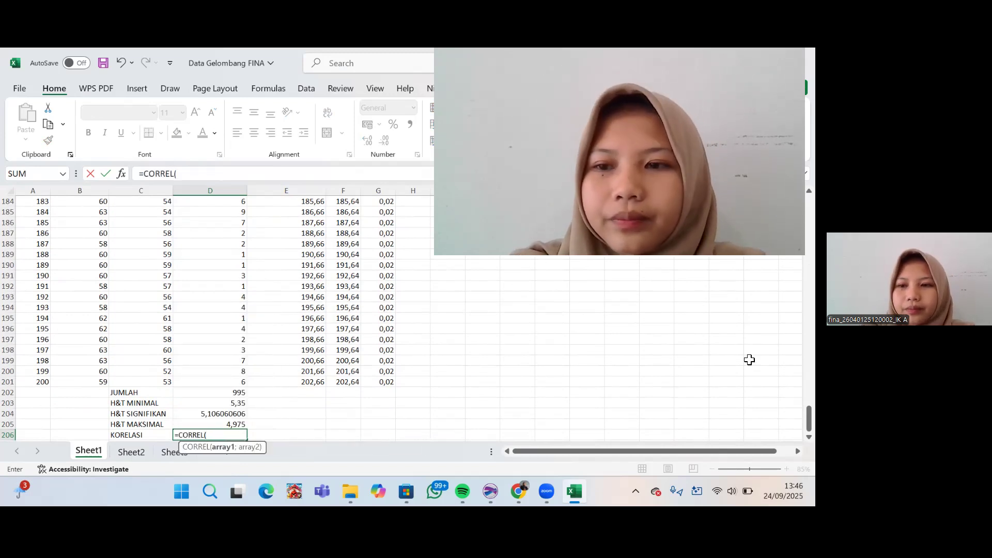
scroll(402, 318, up, 20)
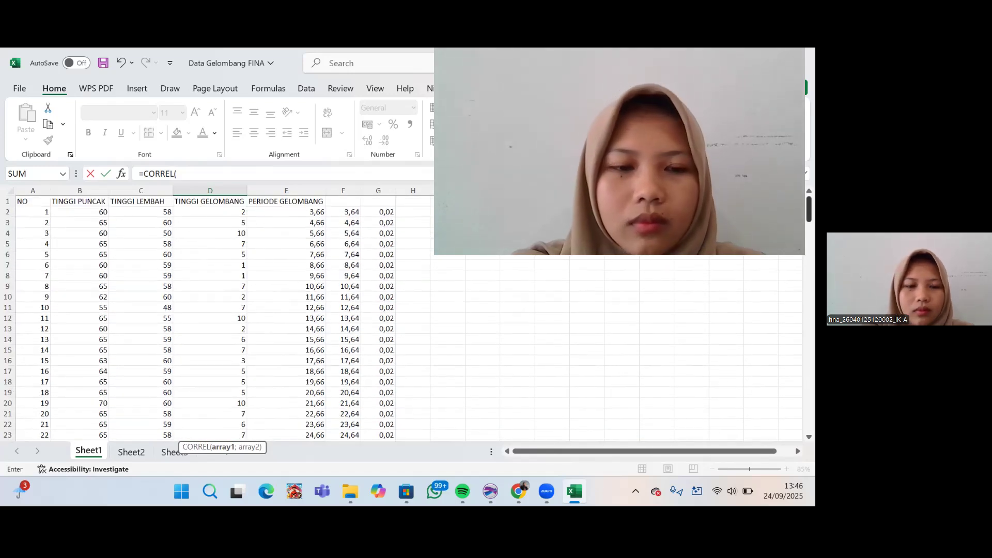
click(232, 214)
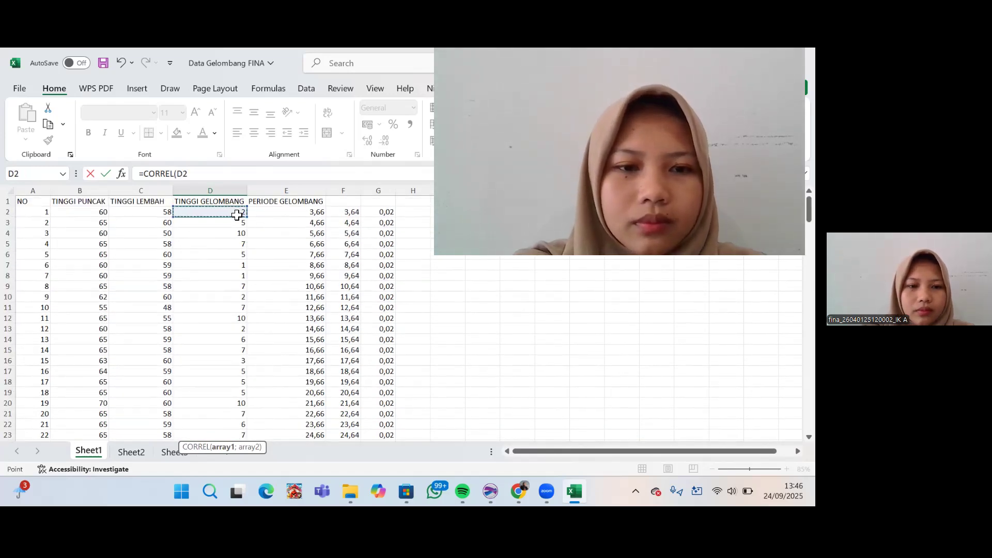
drag(245, 216, 228, 274)
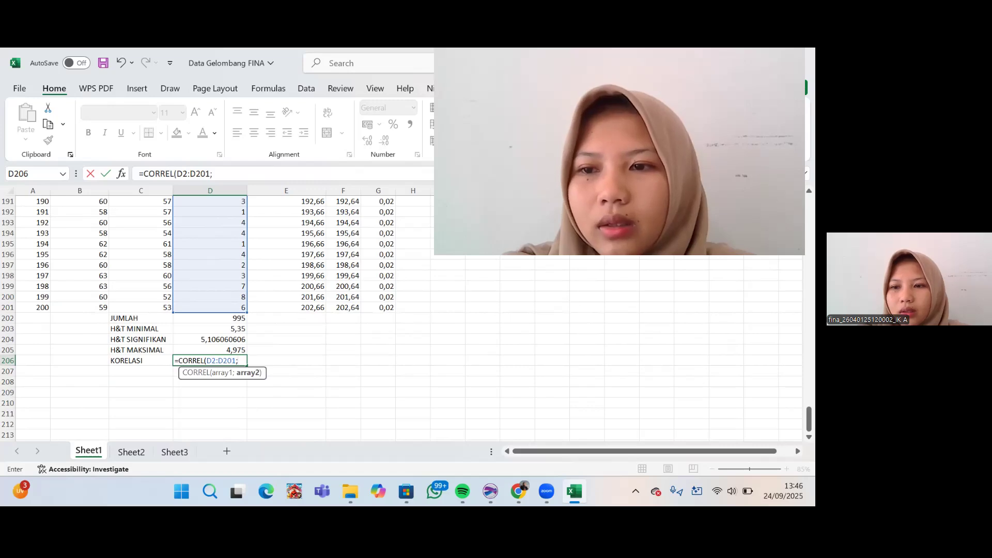
scroll(217, 315, up, 20)
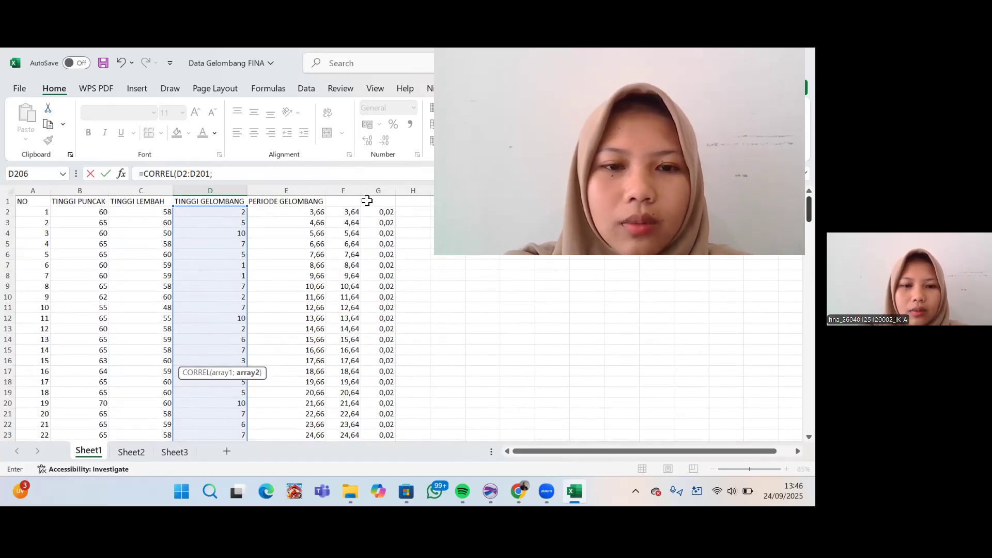
click(305, 209)
drag(324, 220, 318, 272)
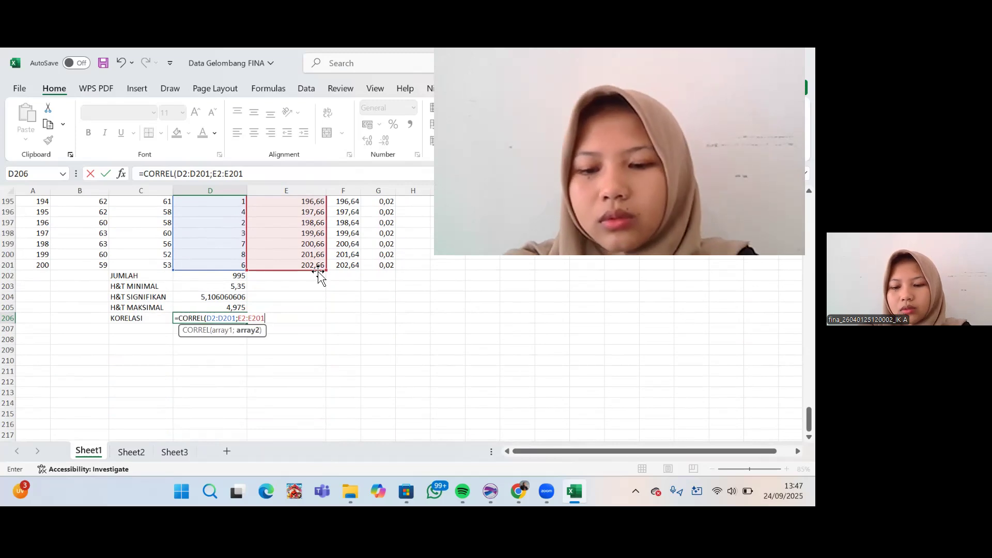
text())
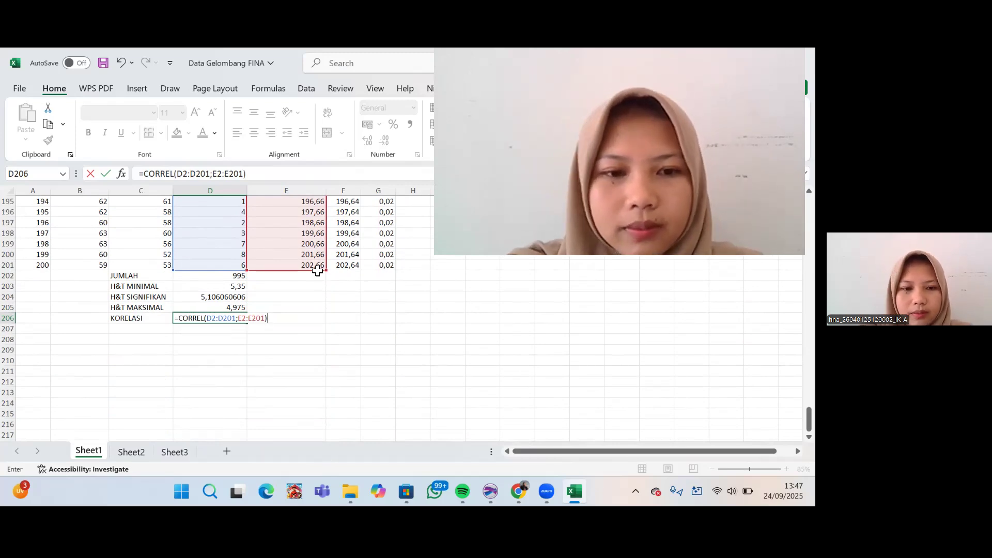
key(Return)
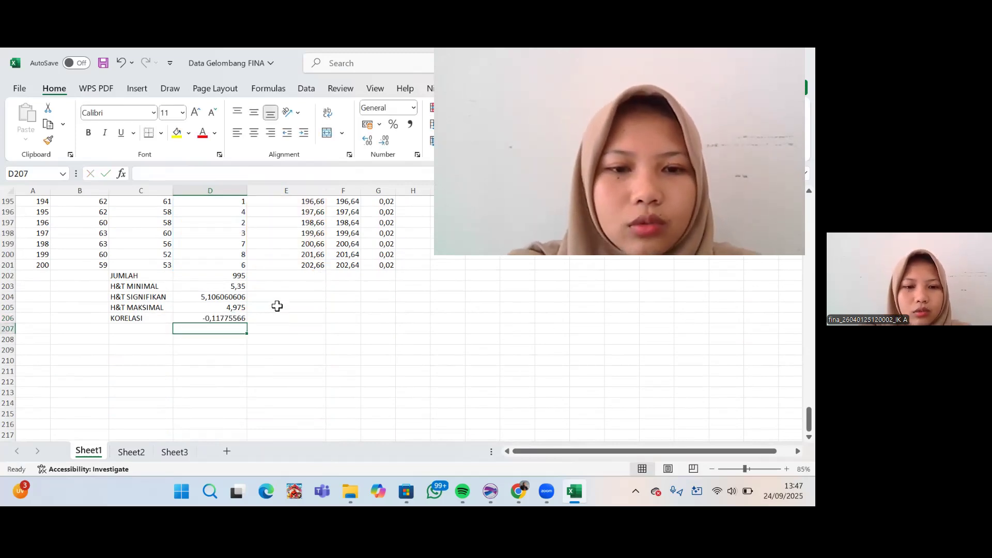
- Try to total the wave periods in the JUMLAH row, cell E202, with =SUM(E2:E3)
click(280, 278)
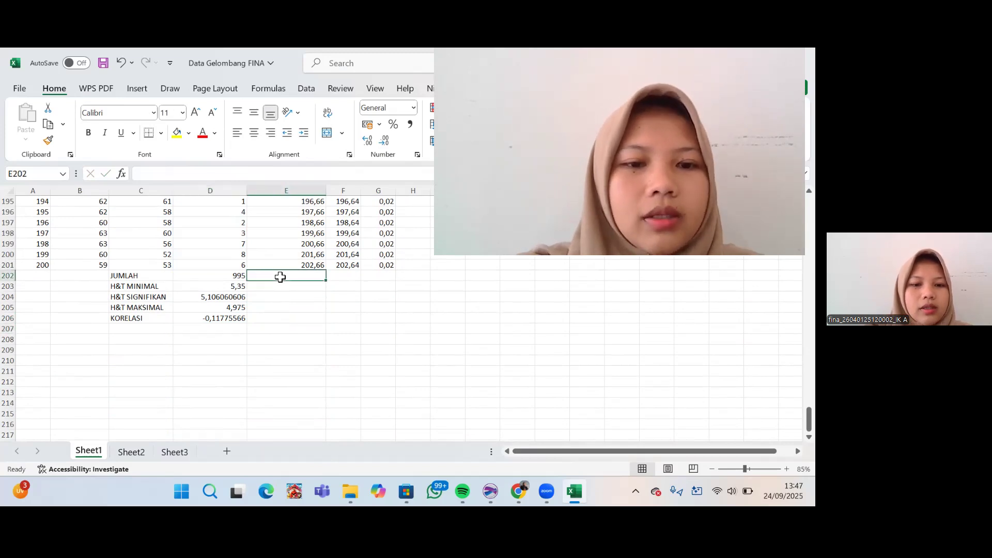
text(=)
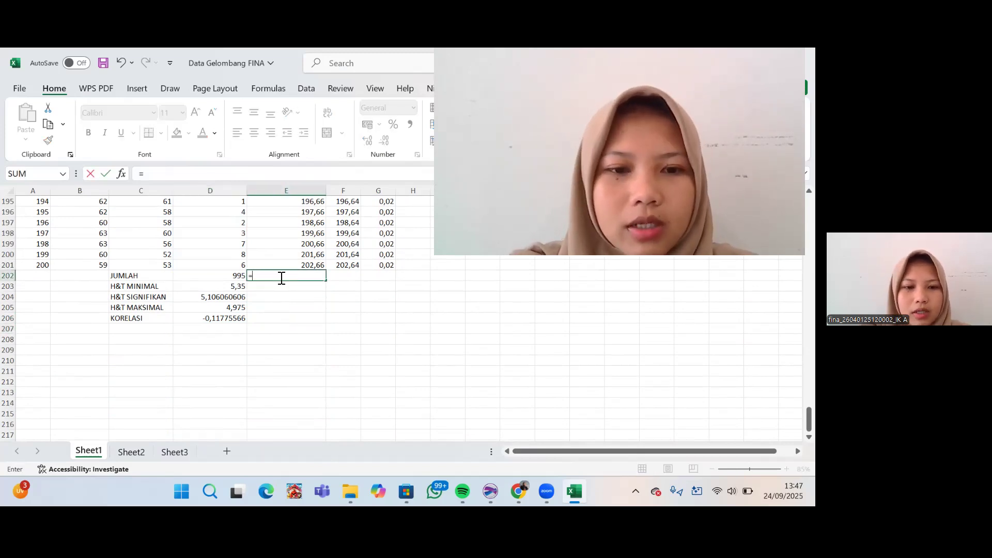
text(SU)
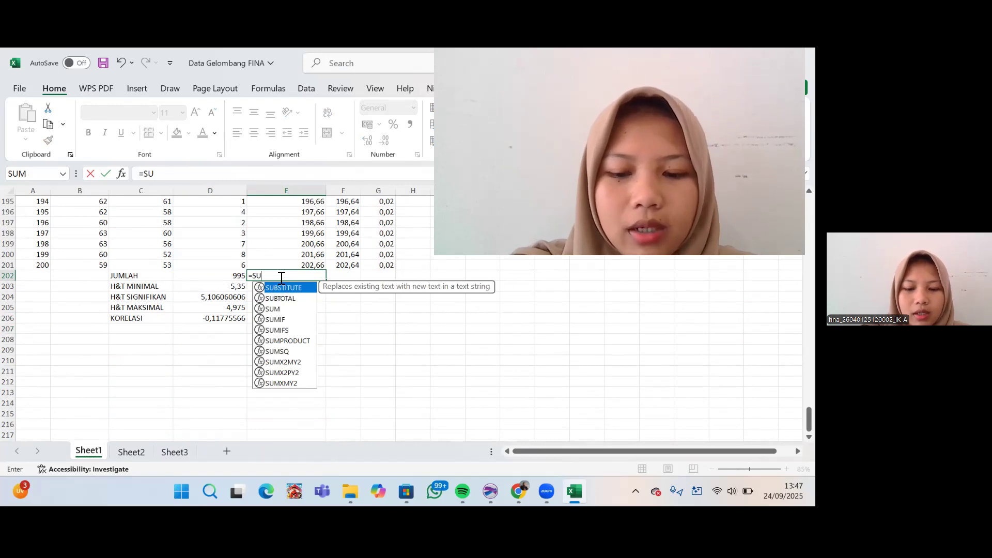
text(M()
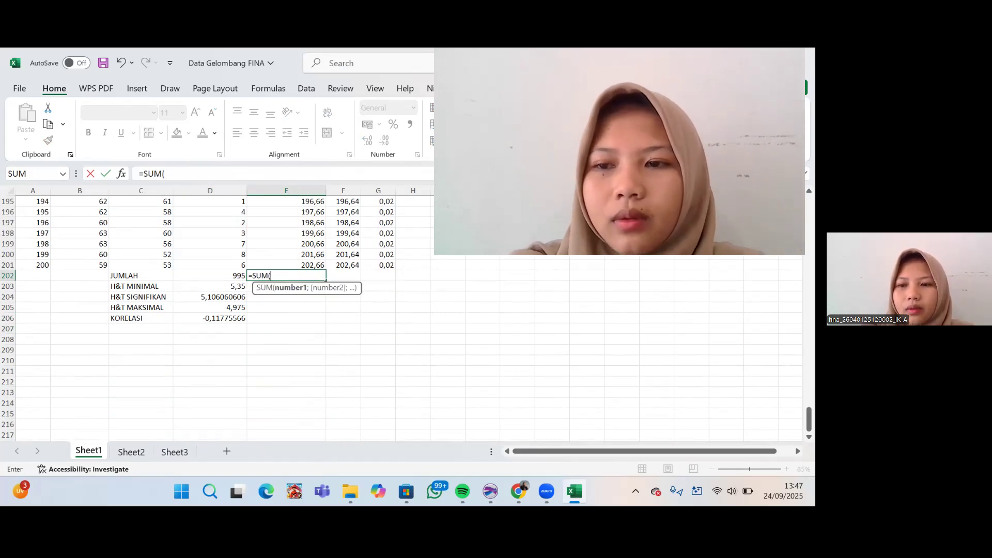
scroll(207, 315, up, 20)
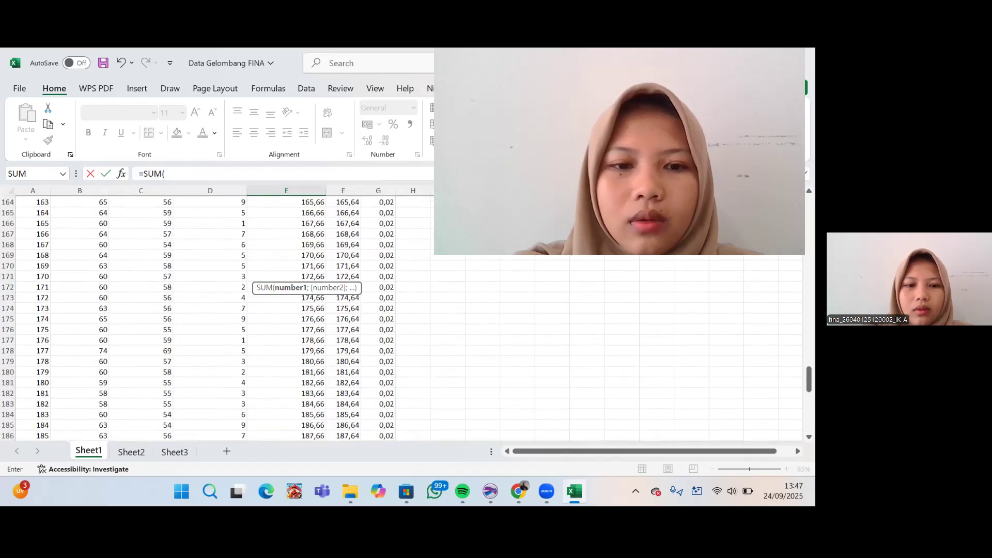
scroll(207, 318, up, 19)
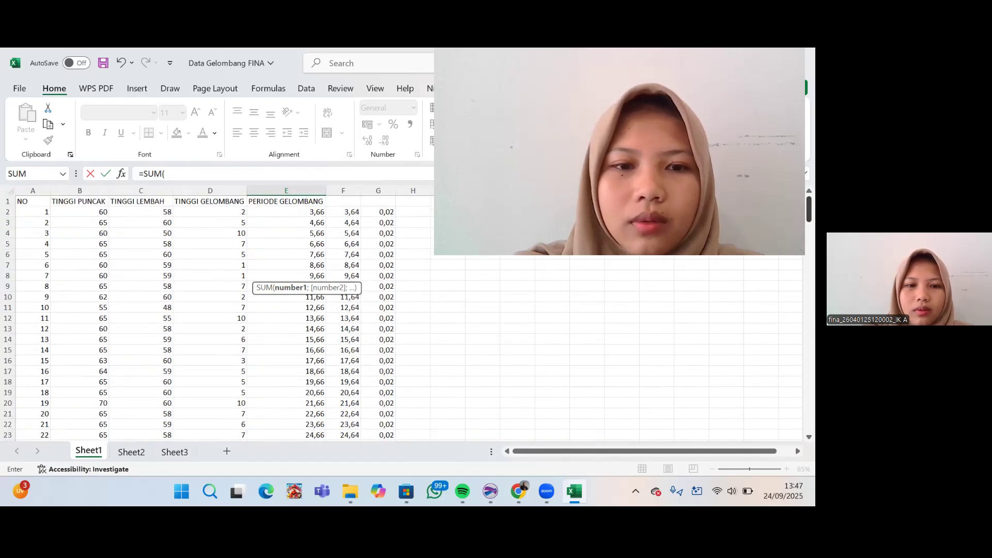
click(317, 215)
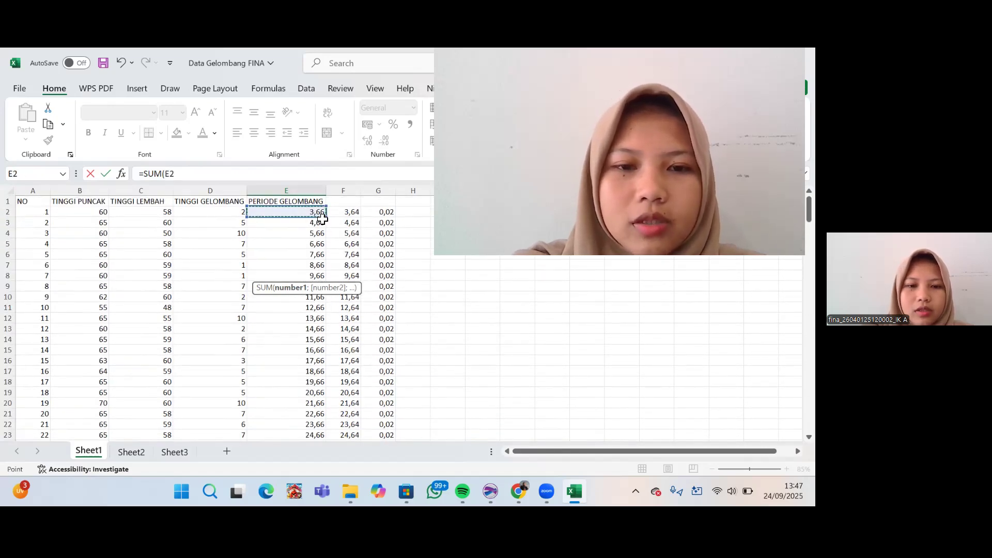
mouse_move(324, 219)
mouse_down()
mouse_move(317, 260)
mouse_move(301, 193)
mouse_move(316, 219)
mouse_move(323, 298)
mouse_move(311, 222)
mouse_up()
click(326, 225)
click(311, 222)
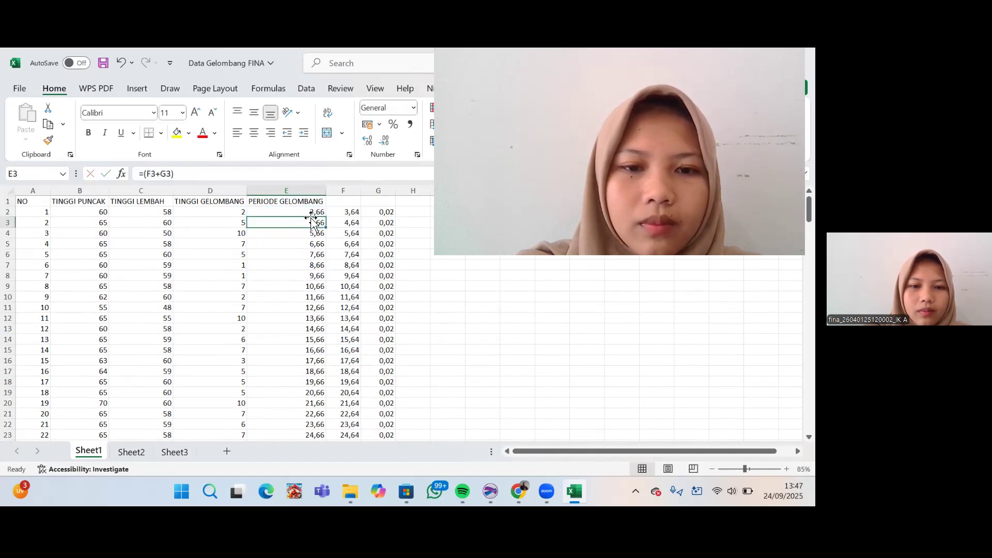
- Fill the wave period formula from E2 down through E141
click(311, 213)
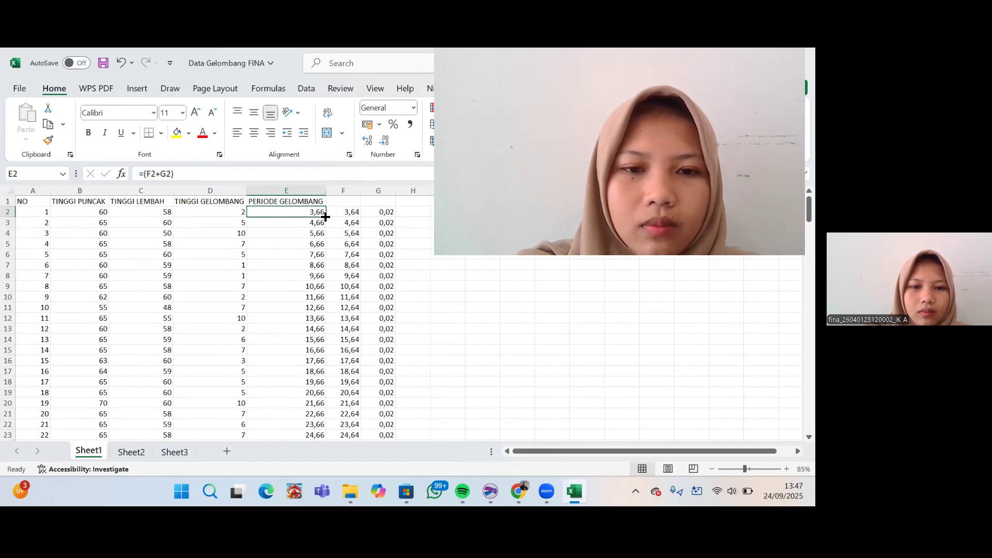
mouse_move(326, 217)
mouse_down()
mouse_move(341, 434)
mouse_move(332, 454)
mouse_move(320, 434)
mouse_up()
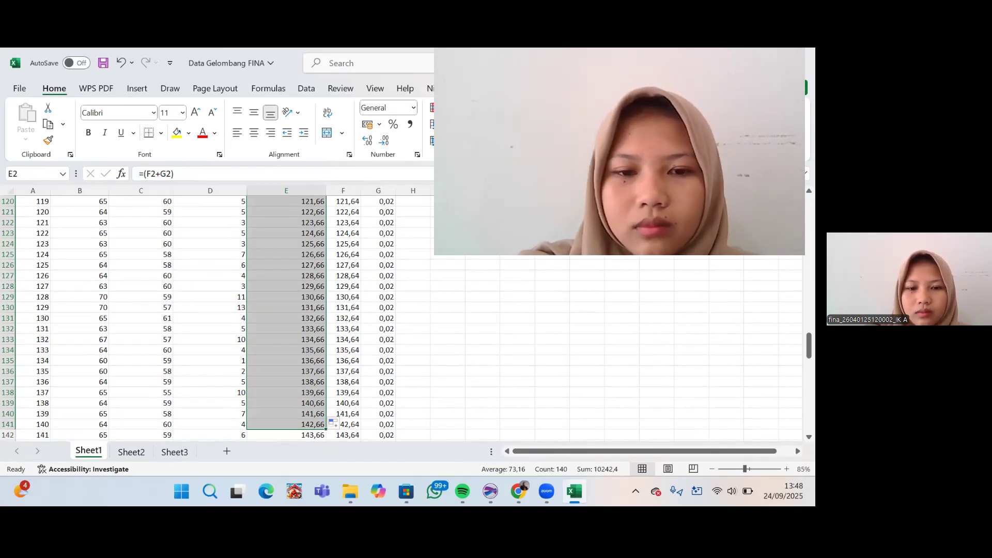
click(775, 391)
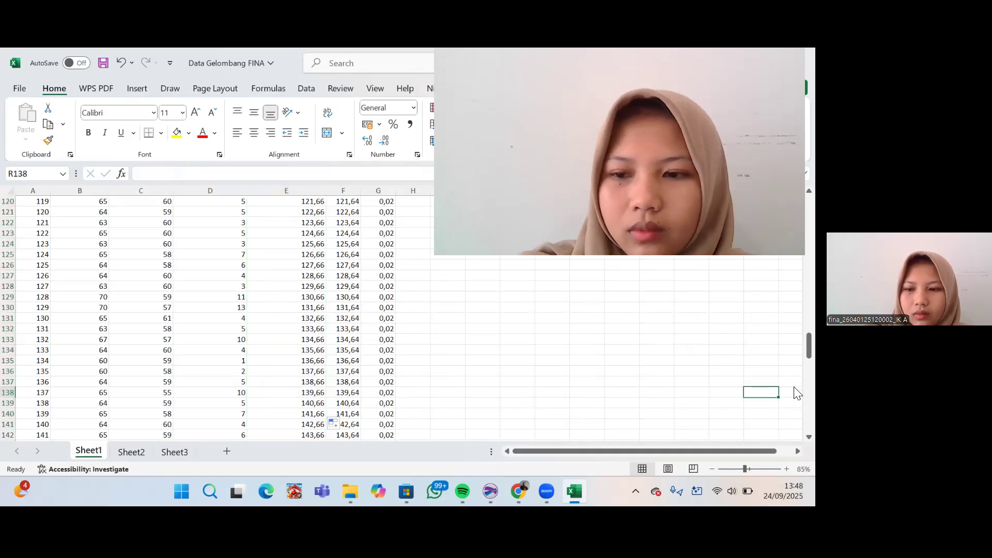
- Replace the JUMLAH wave period formula in E202 with =SUM(E2:E201)
scroll(795, 399, down, 16)
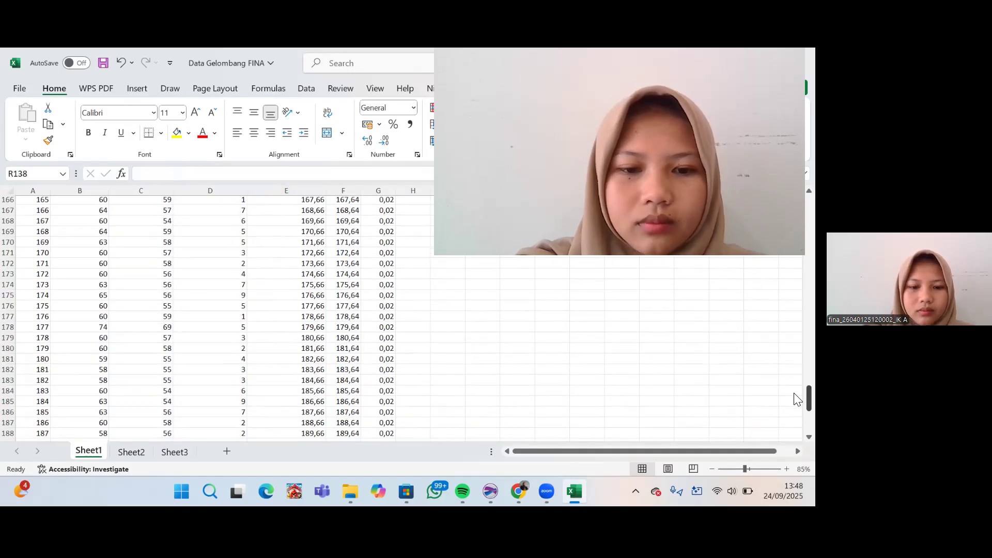
scroll(795, 408, down, 4)
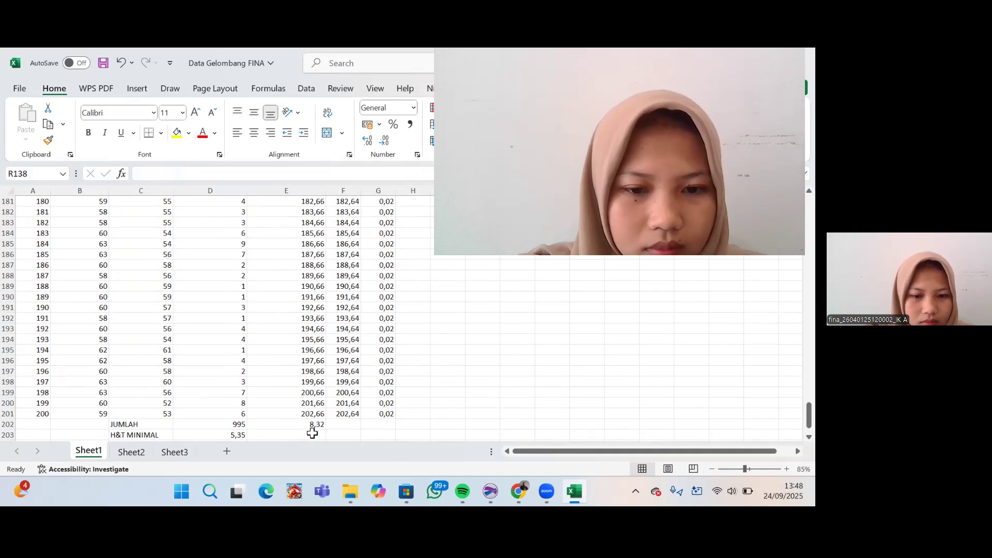
click(316, 423)
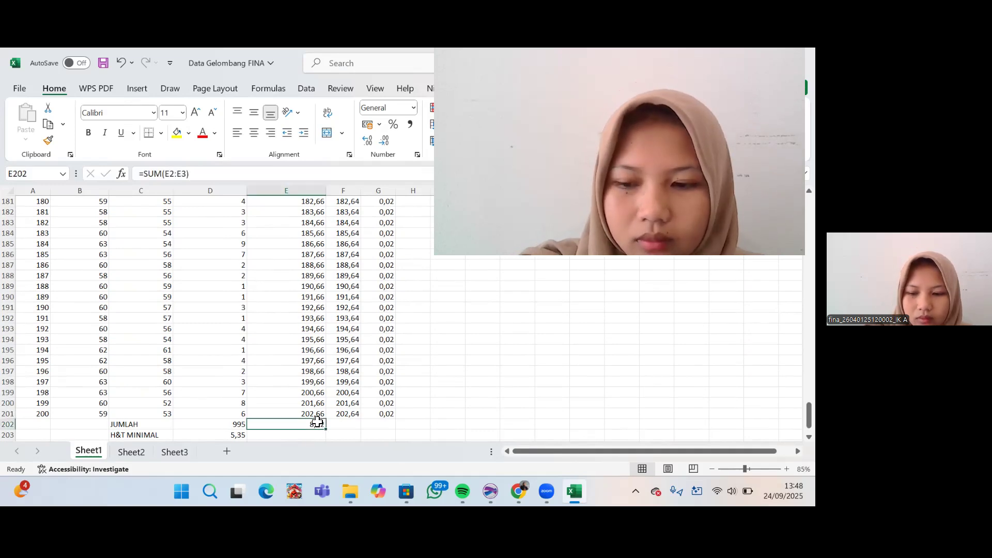
key(BackSpace)
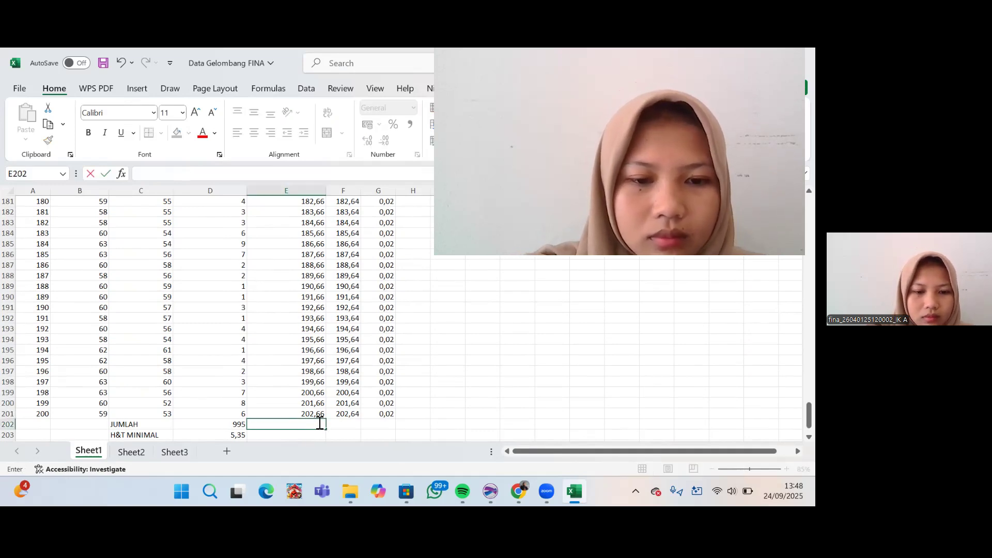
text(=)
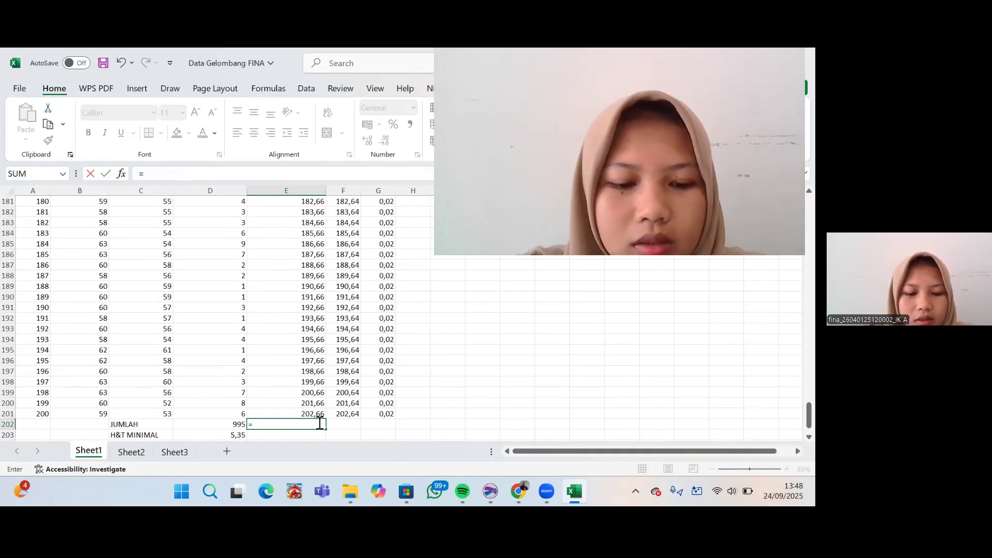
text(SUM)
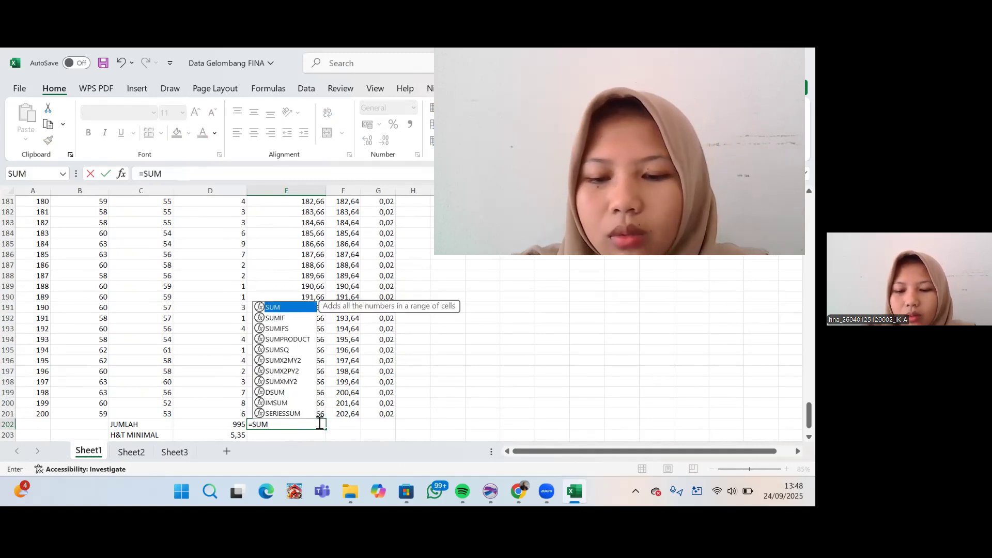
text(()
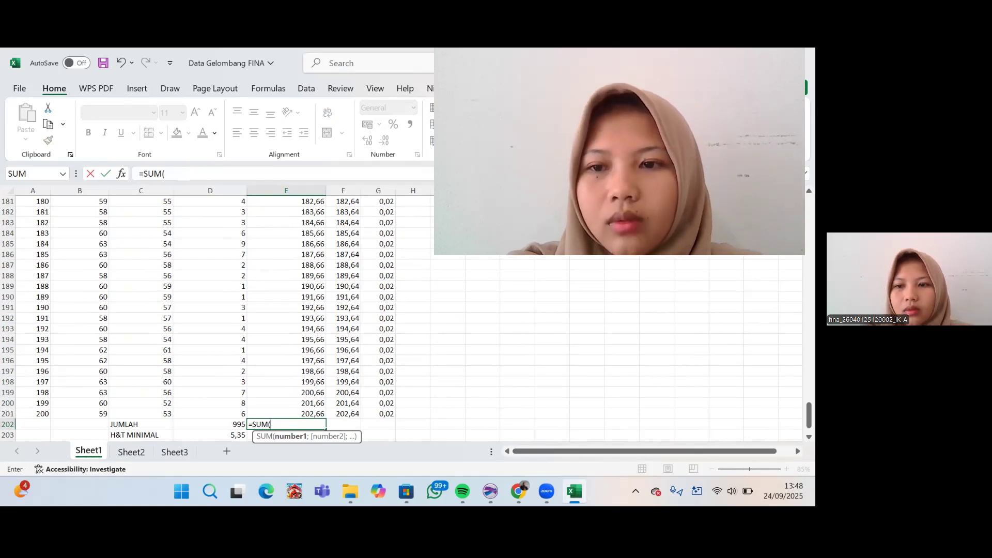
scroll(207, 315, up, 20)
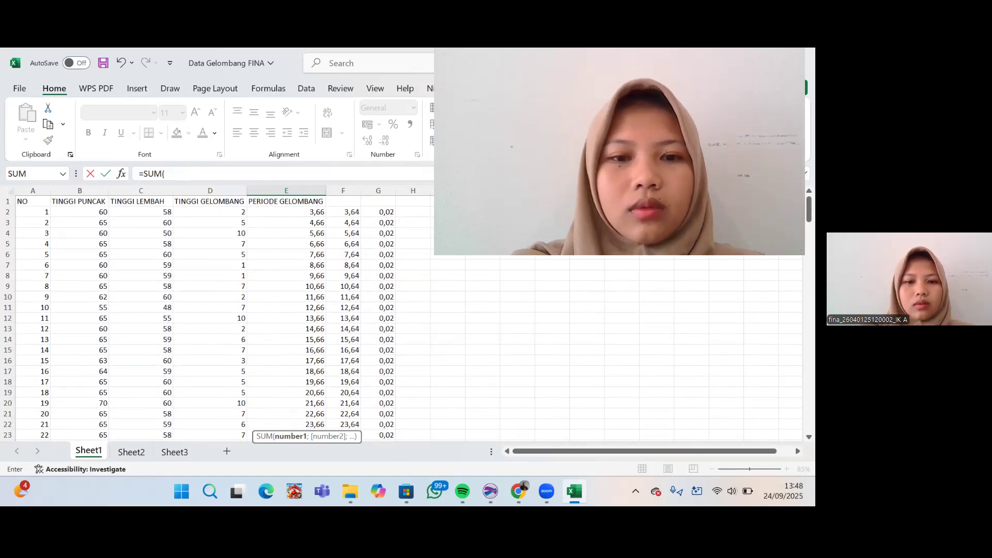
click(304, 215)
drag(326, 216, 345, 459)
drag(345, 460, 330, 351)
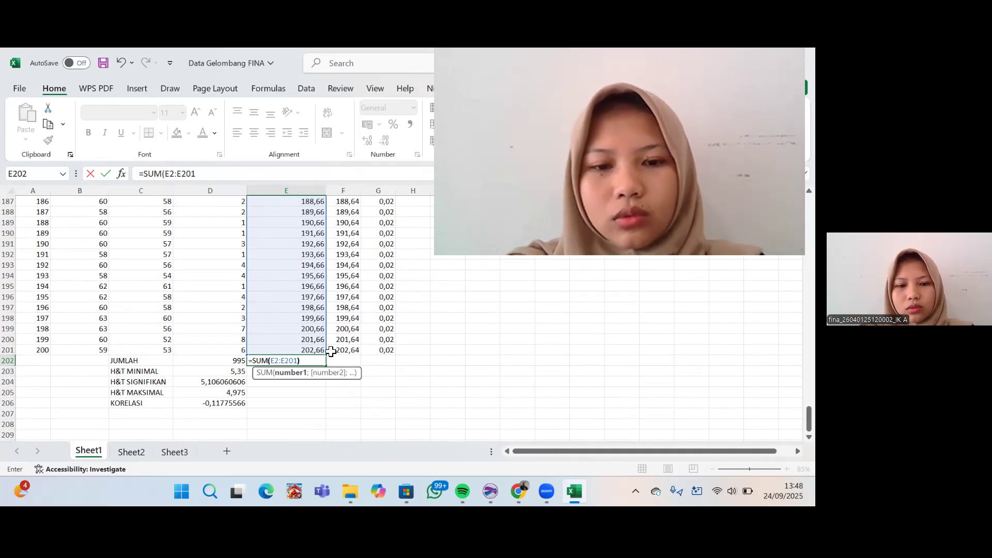
text())
key(Return)
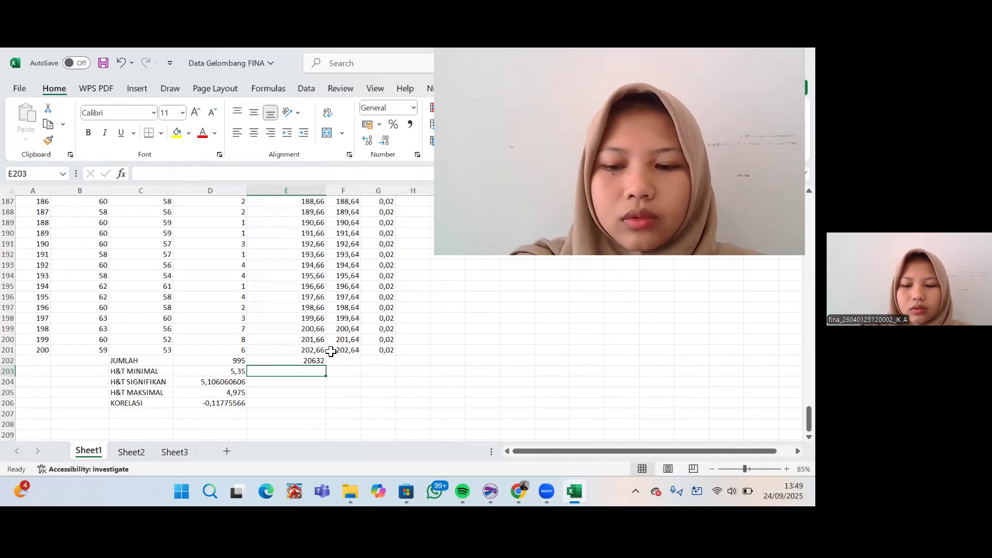
- Calculate the H&T MINIMAL wave period in E203 with =AVERAGE(E2:E21)
text(=)
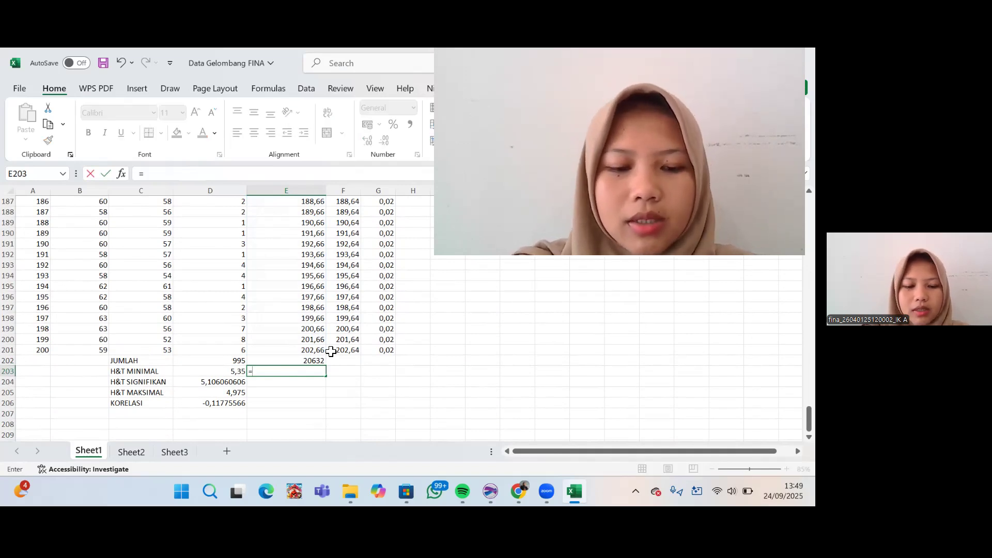
text(AVERGA)
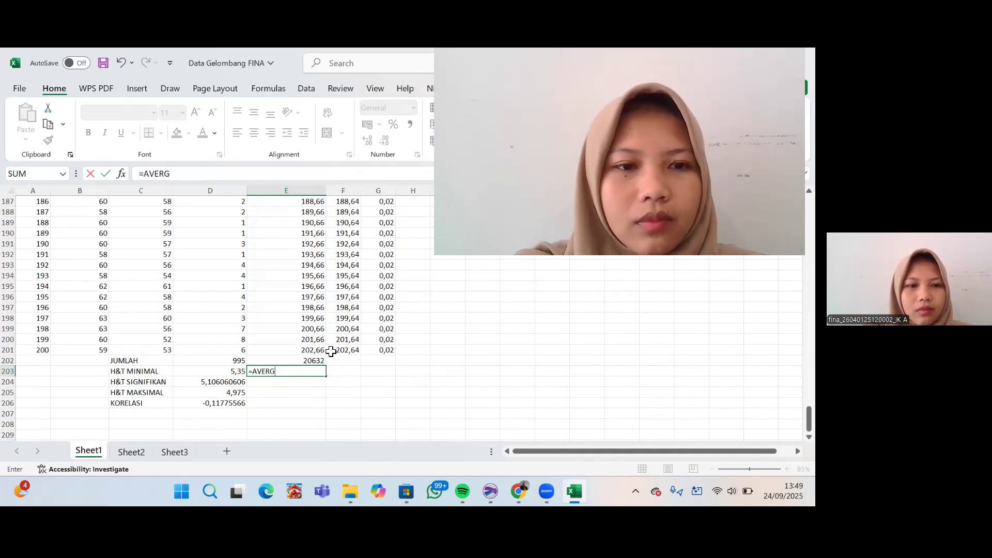
key(BackSpace)
text(AGE)
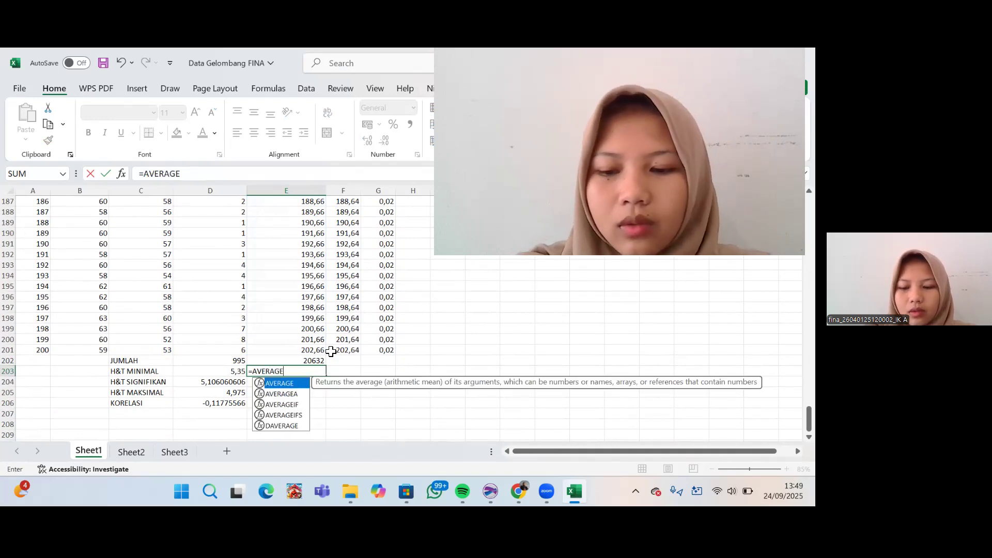
text(()
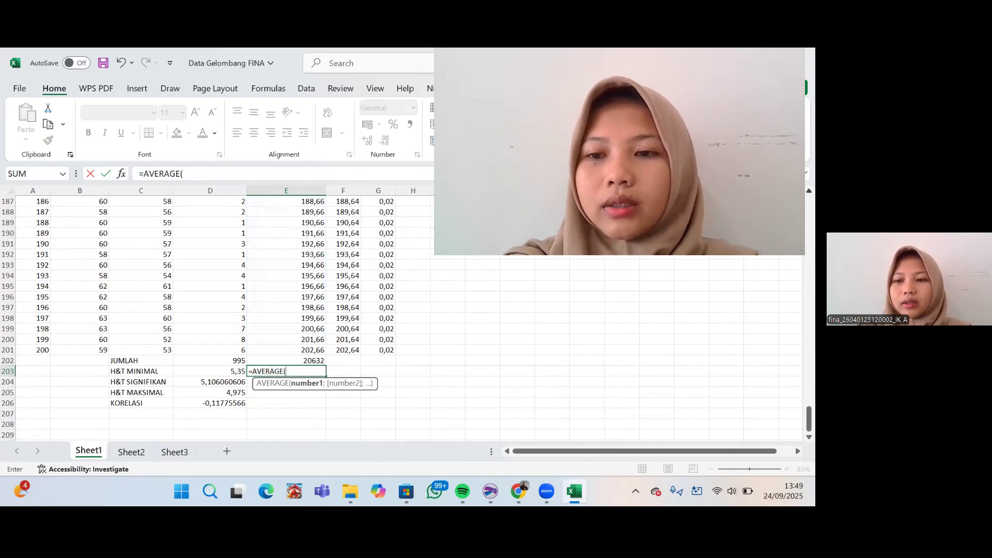
scroll(207, 309, up, 1)
scroll(206, 310, up, 20)
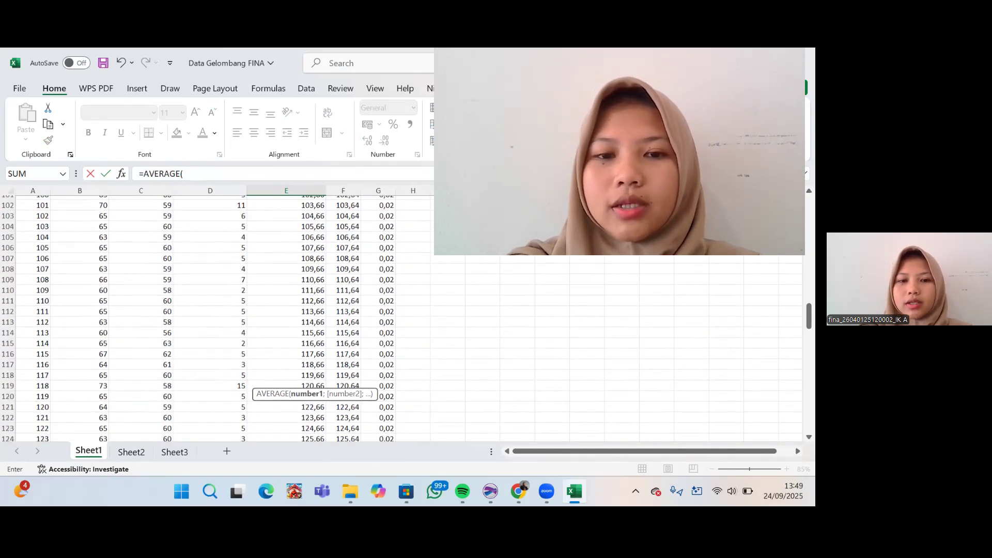
scroll(206, 310, up, 8)
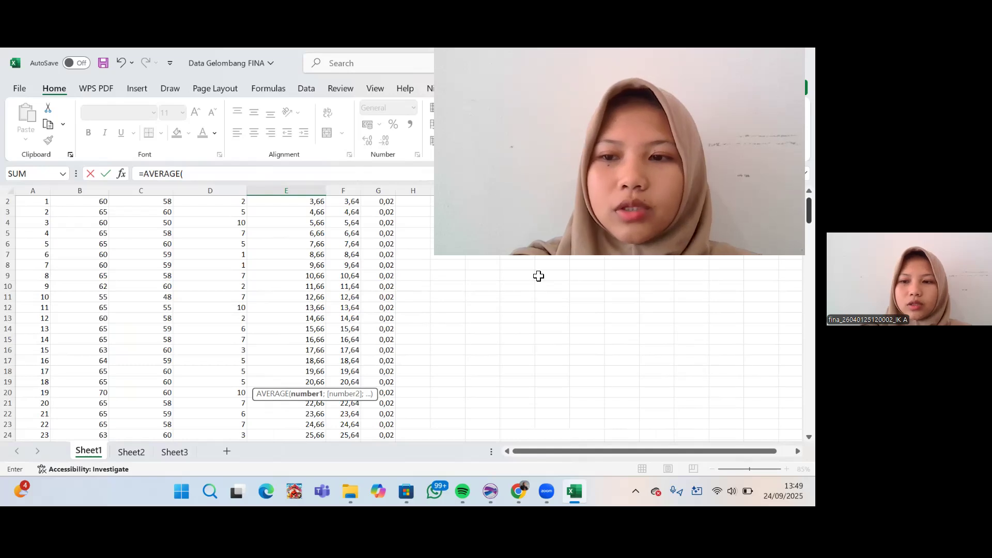
scroll(206, 310, up, 1)
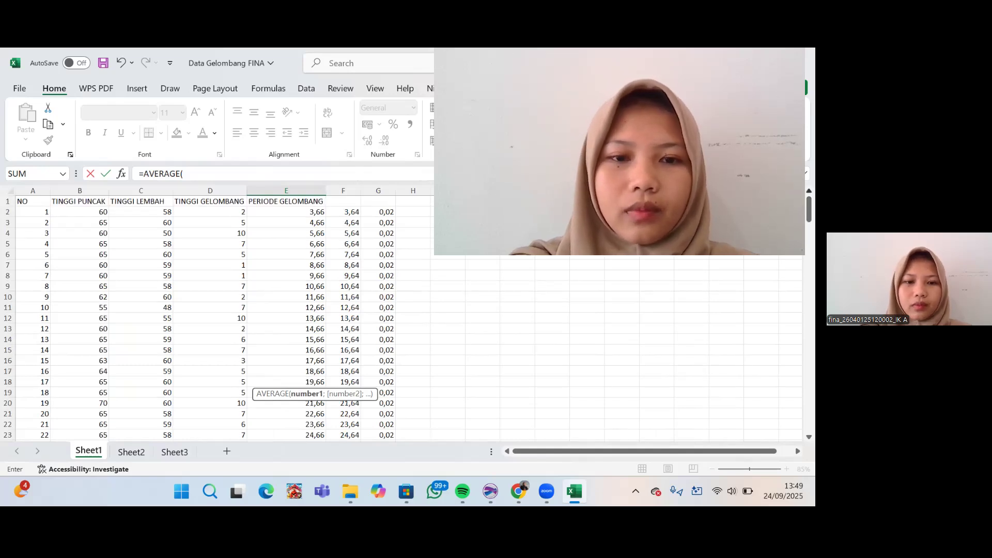
click(322, 207)
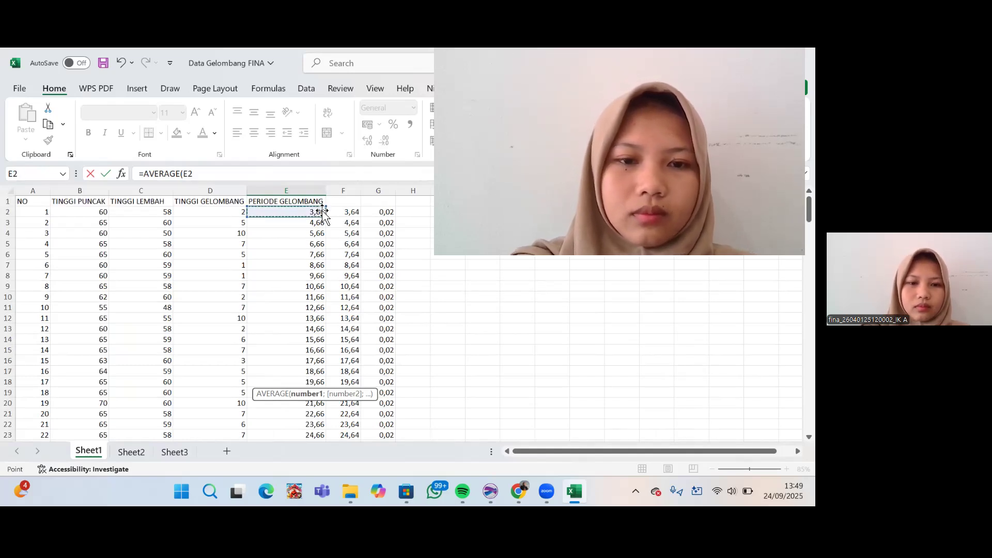
drag(322, 221, 318, 422)
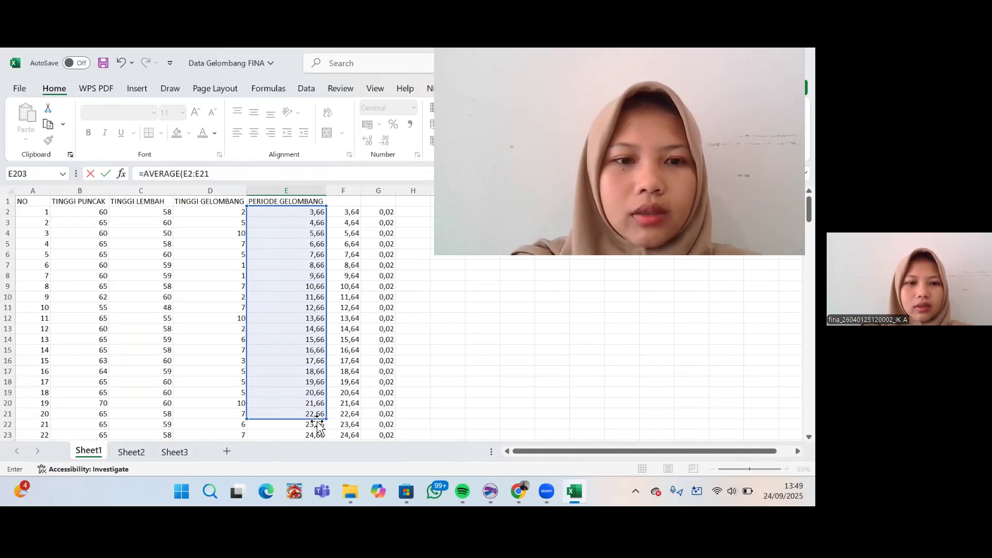
key(Return)
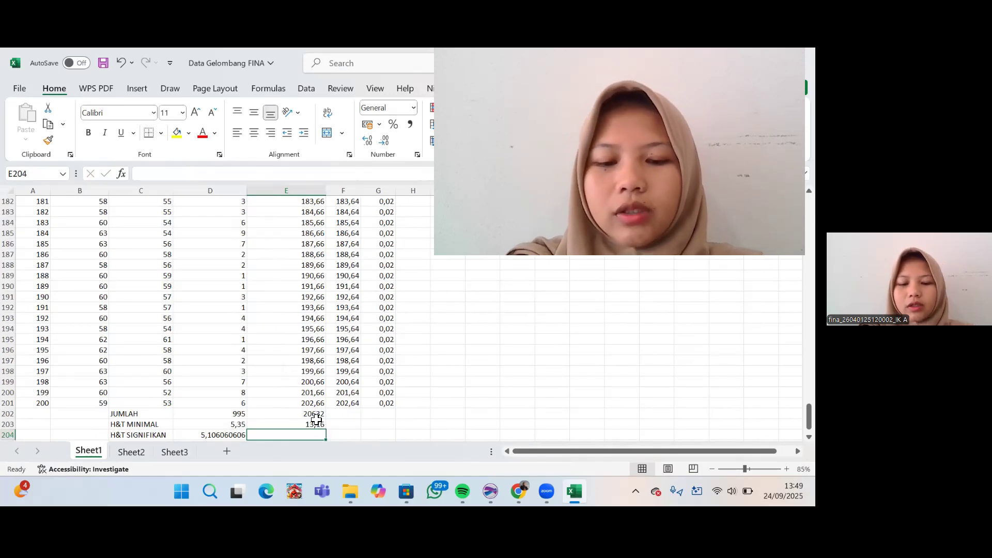
- Calculate the H&T SIGNIFIKAN wave period in E204 with =AVERAGE(E2:E67)
text(=AVERA)
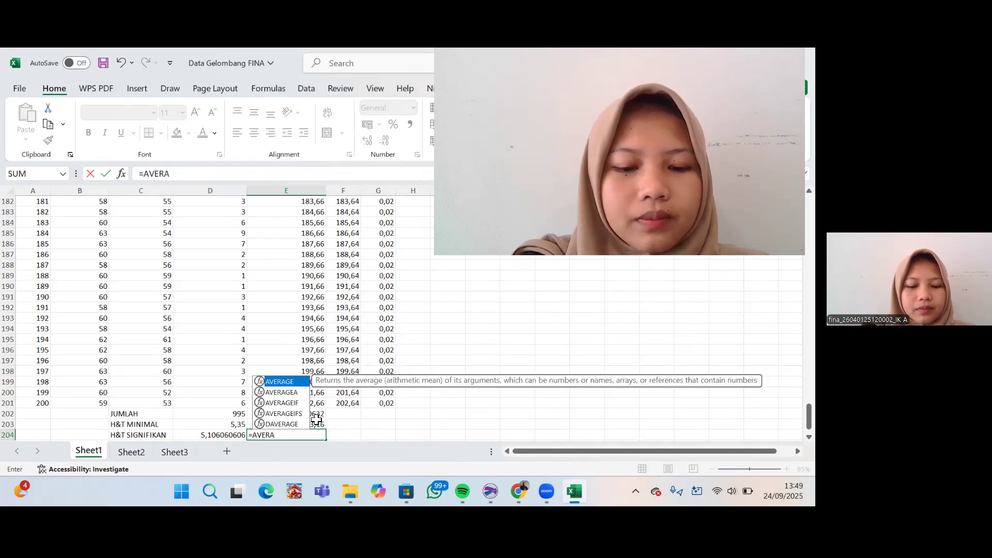
text(GE)
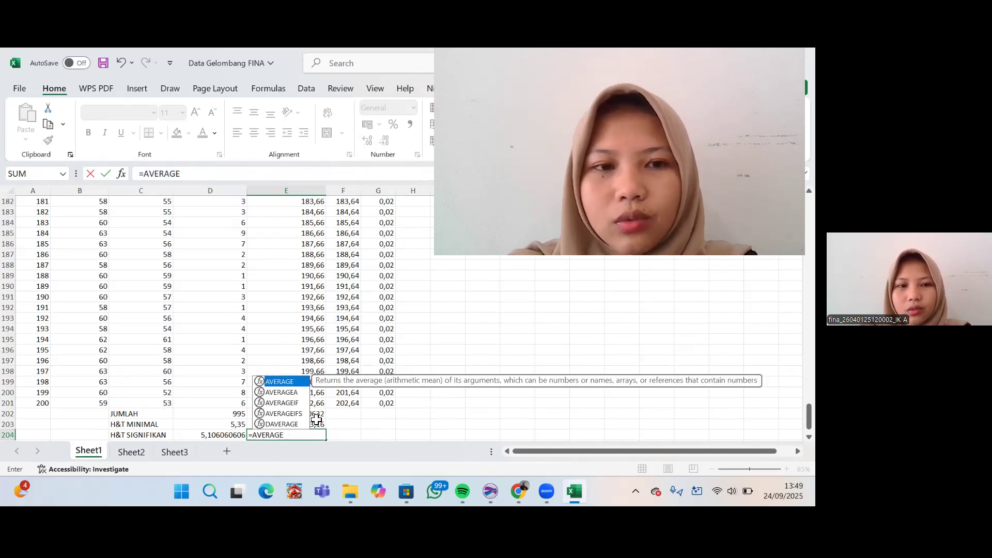
text(()
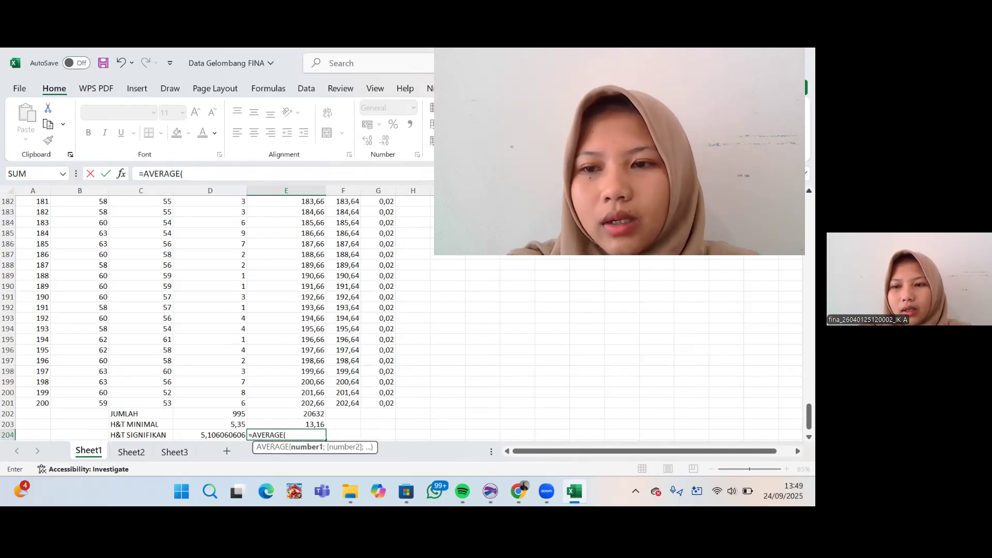
scroll(206, 318, up, 20)
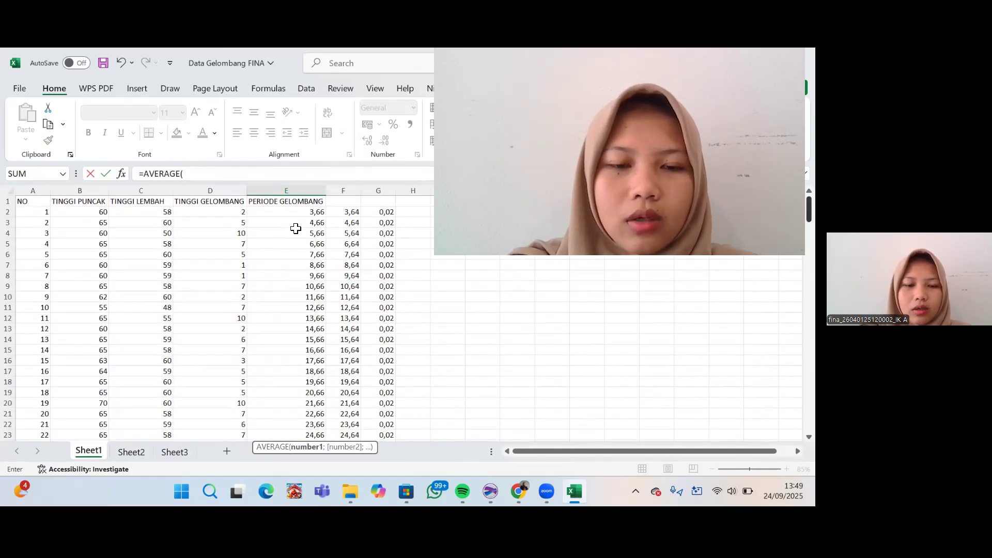
click(311, 215)
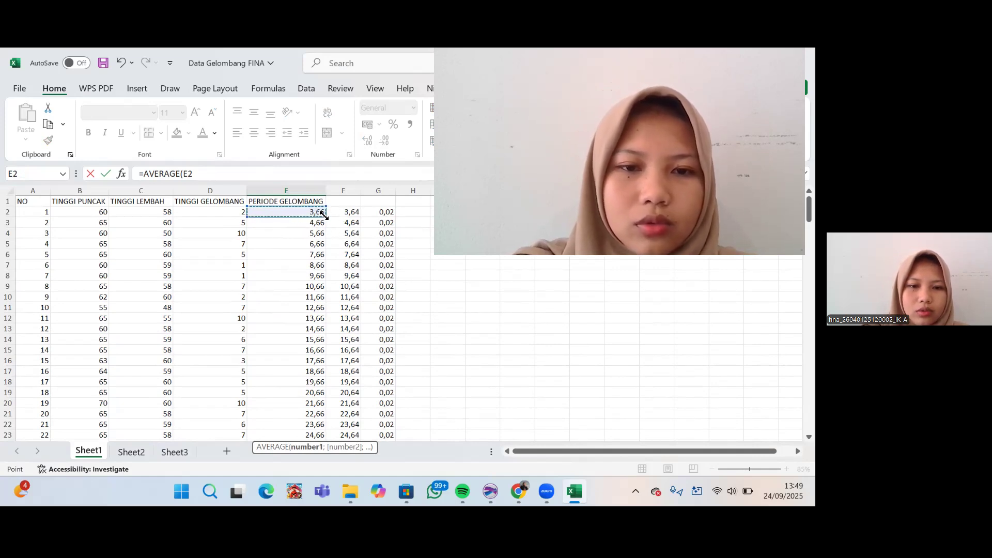
drag(325, 216, 314, 276)
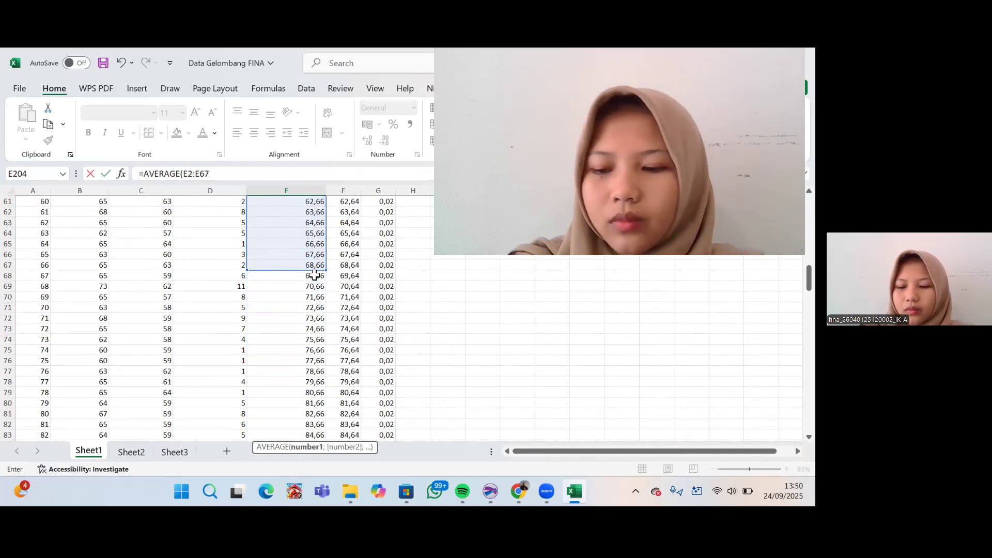
text())
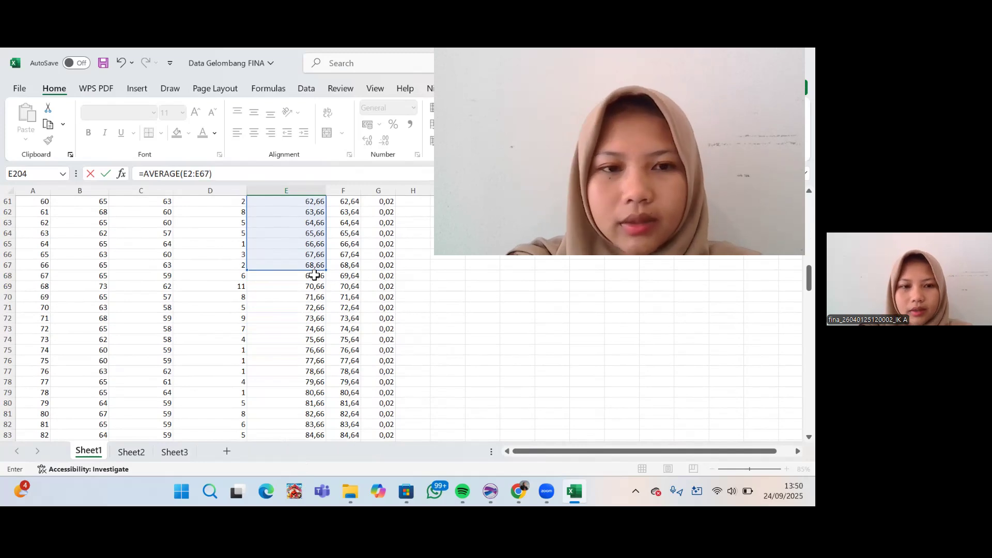
key(Return)
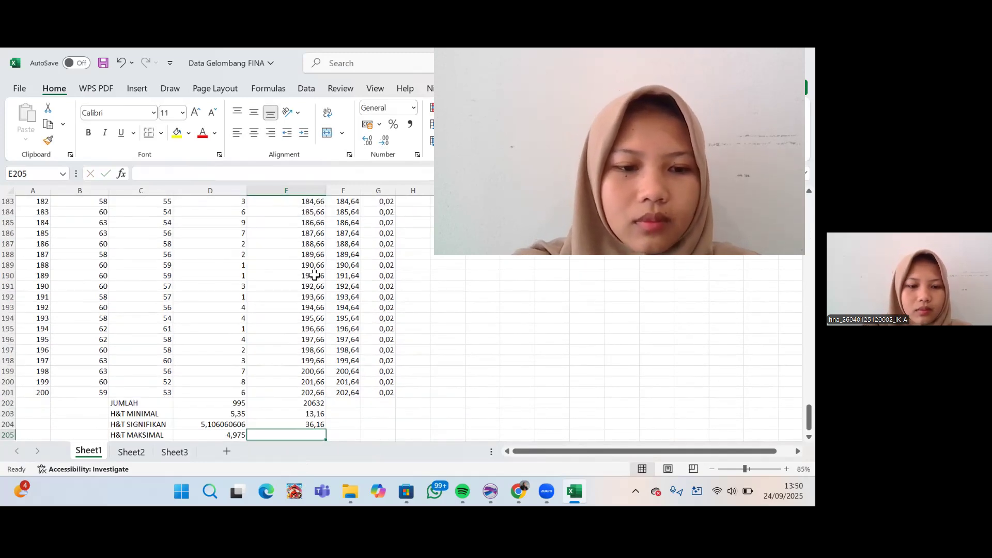
- Calculate the H&T MAKSIMAL wave period in E205 with =AVERAGE(E2:E201)
text(=)
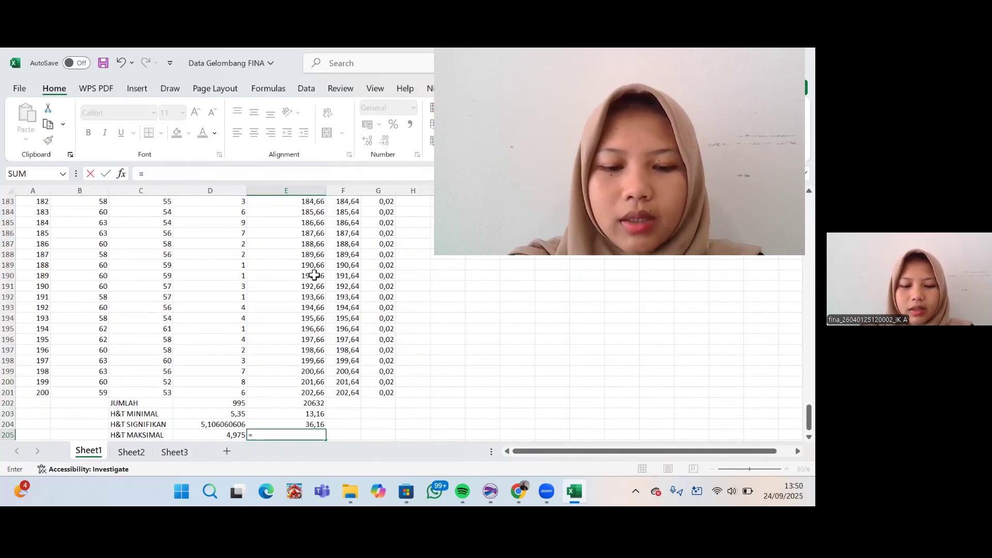
text(AV)
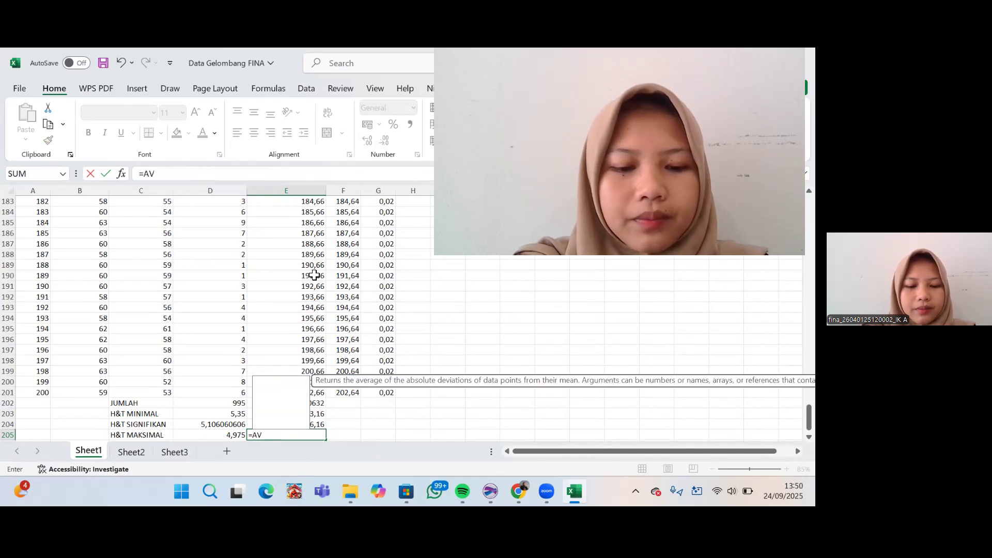
text(ERAGE)
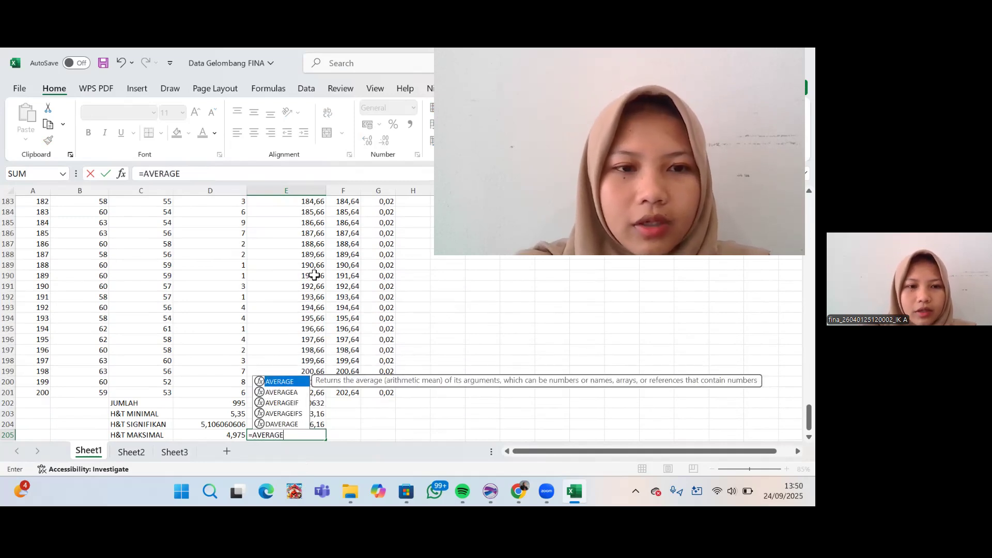
text(&)
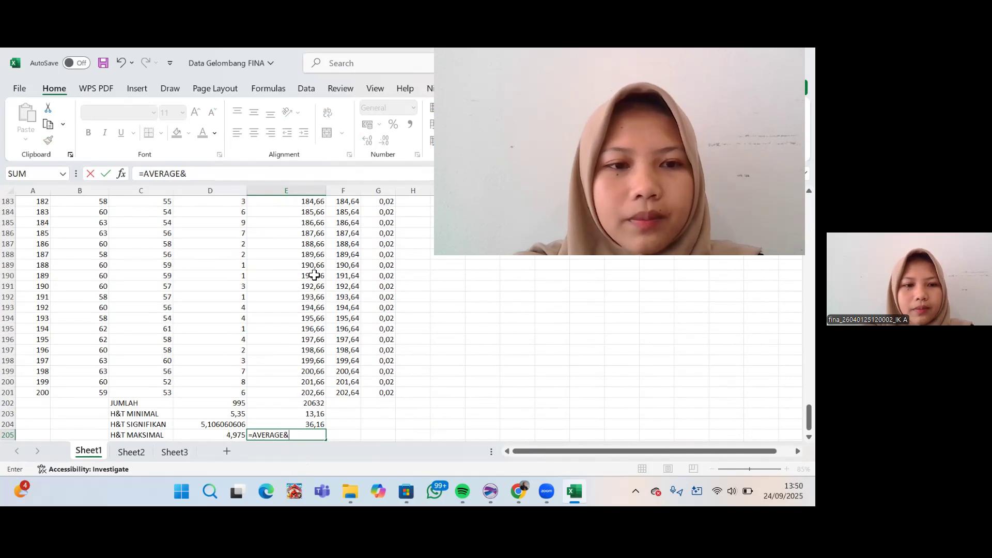
key(BackSpace)
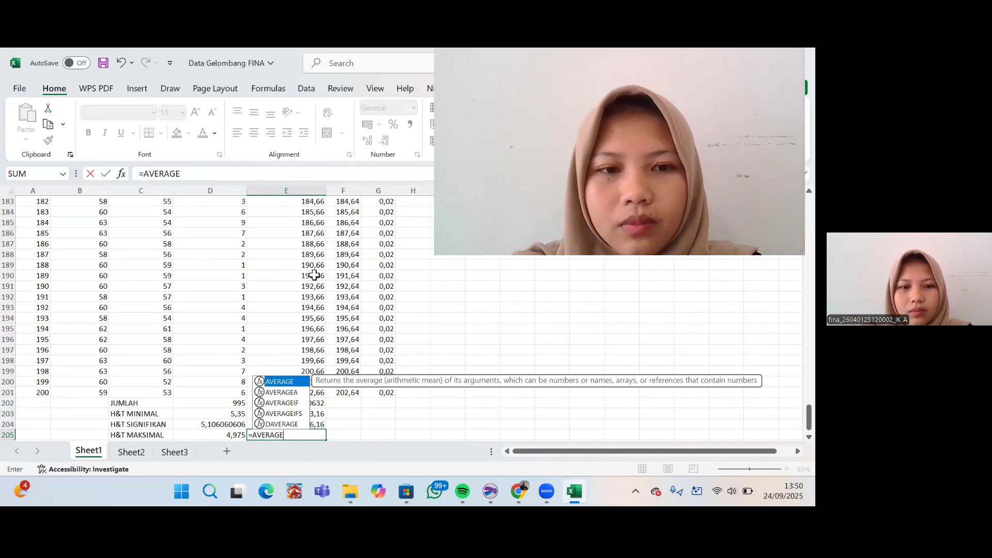
text(()
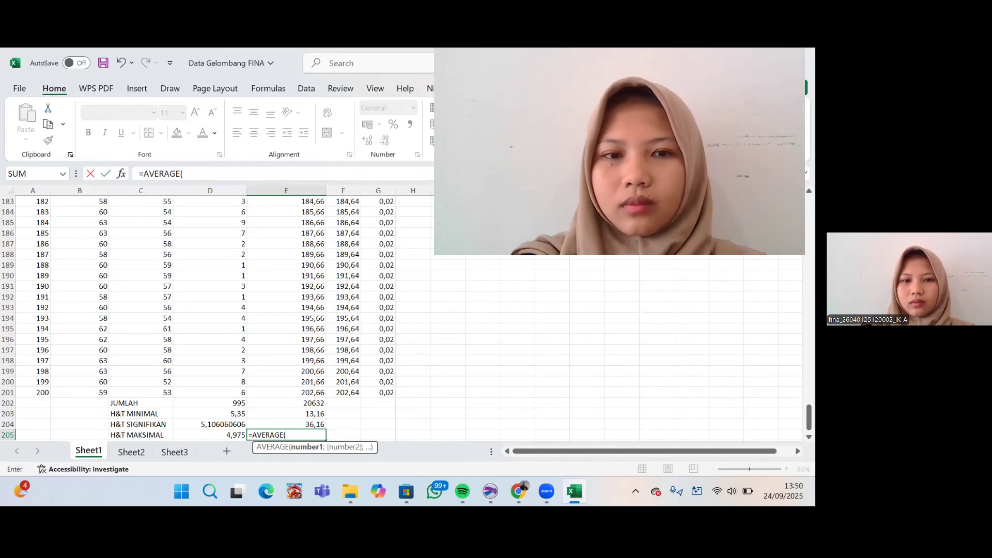
scroll(206, 315, up, 20)
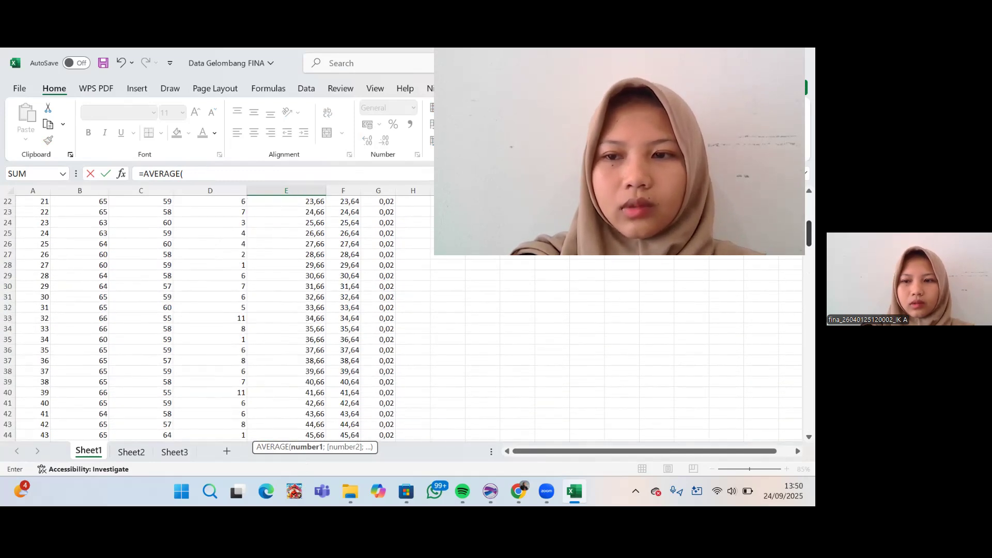
scroll(206, 315, up, 7)
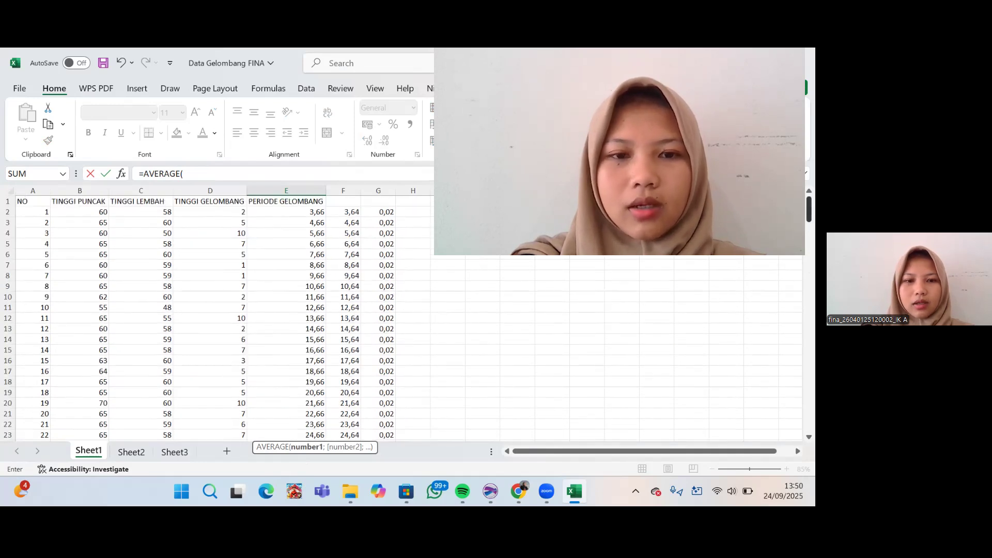
click(311, 213)
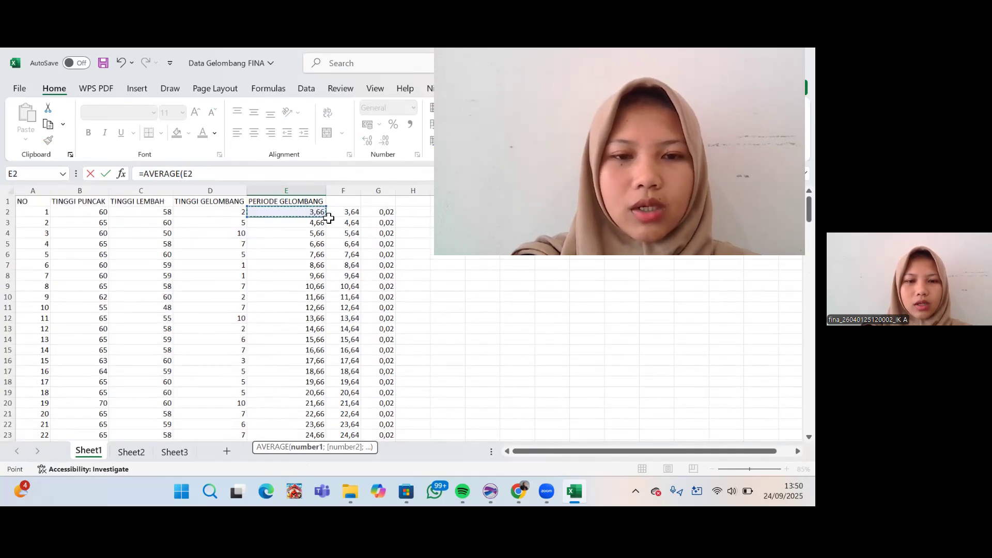
drag(326, 217, 329, 265)
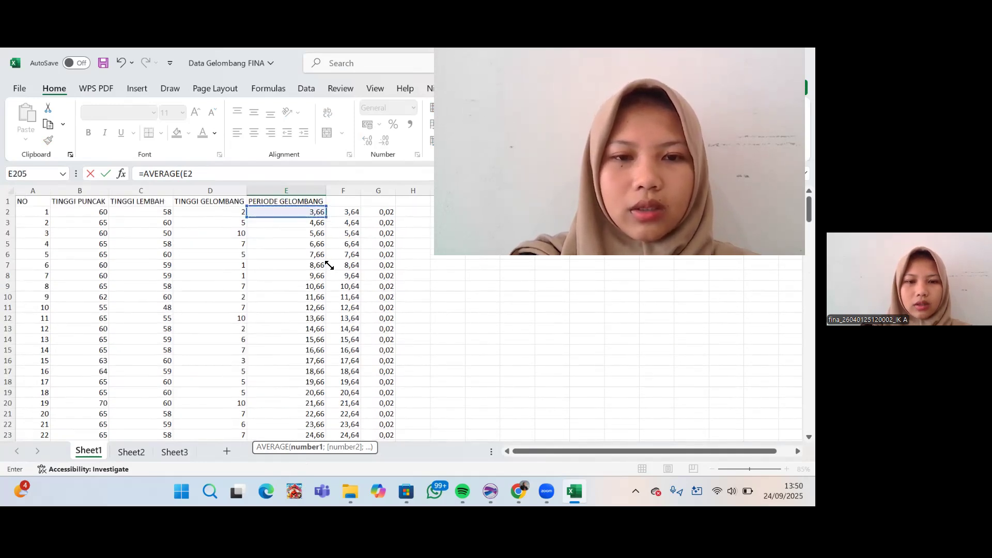
drag(334, 451, 310, 380)
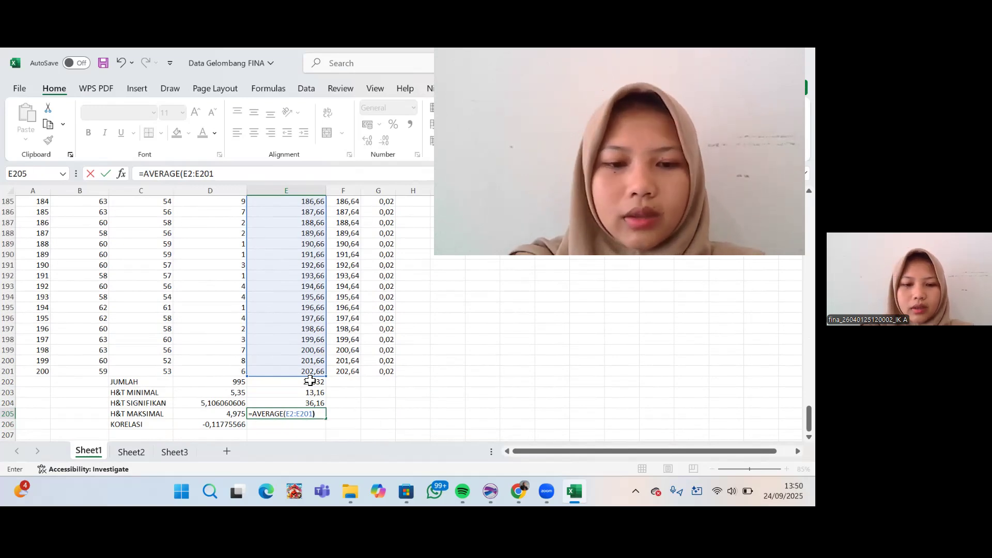
key(Return)
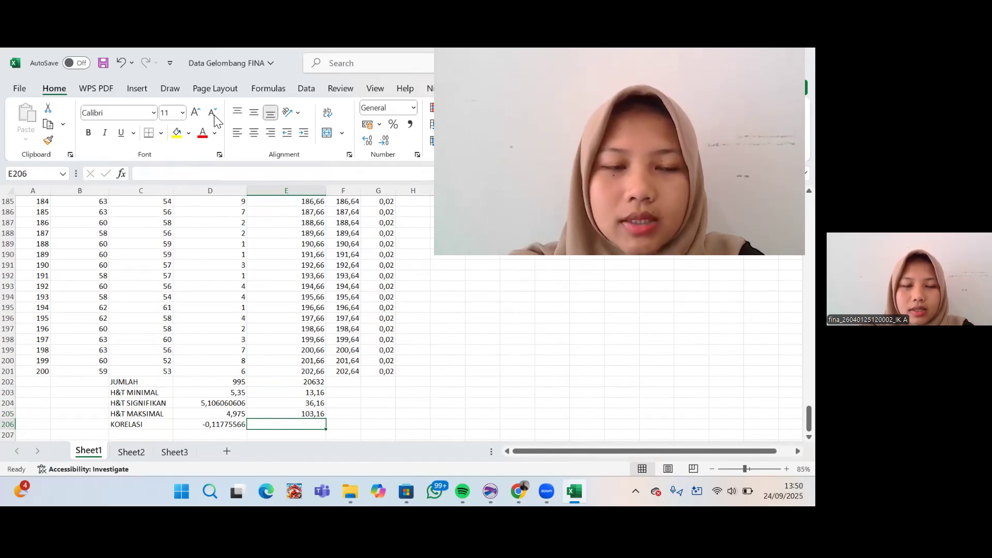
- Insert a blank markers-only scatter chart on Sheet1, starting from the empty cell K9
click(133, 96)
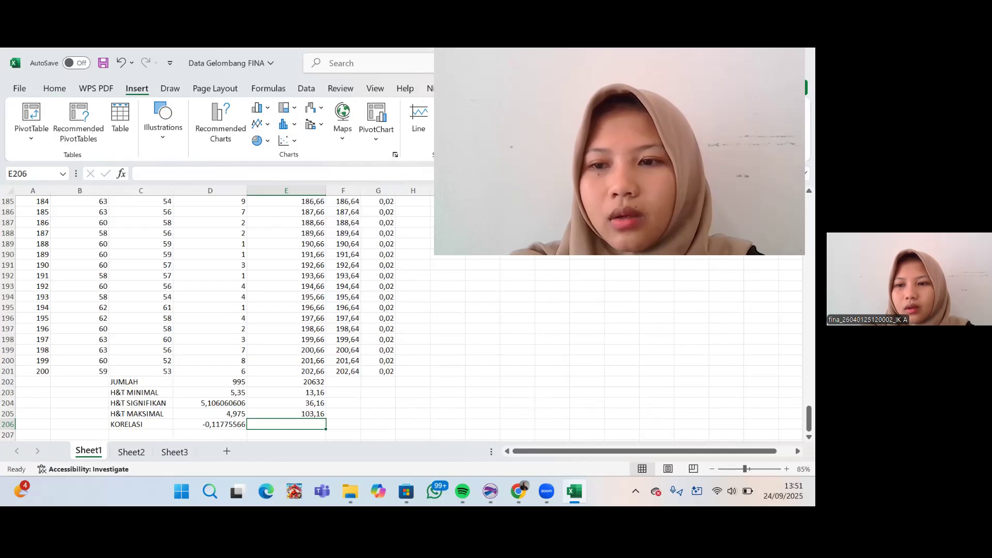
scroll(623, 329, up, 20)
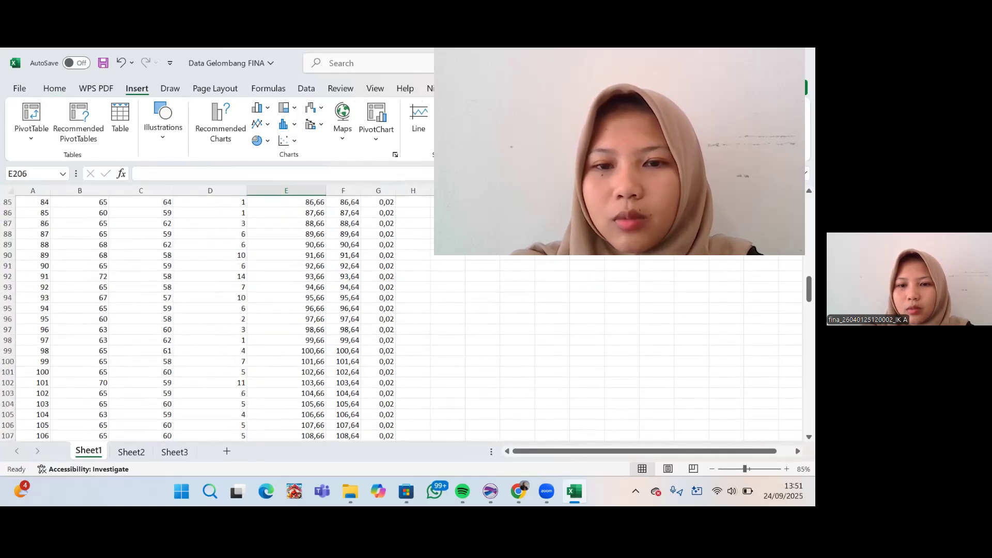
click(523, 293)
click(517, 284)
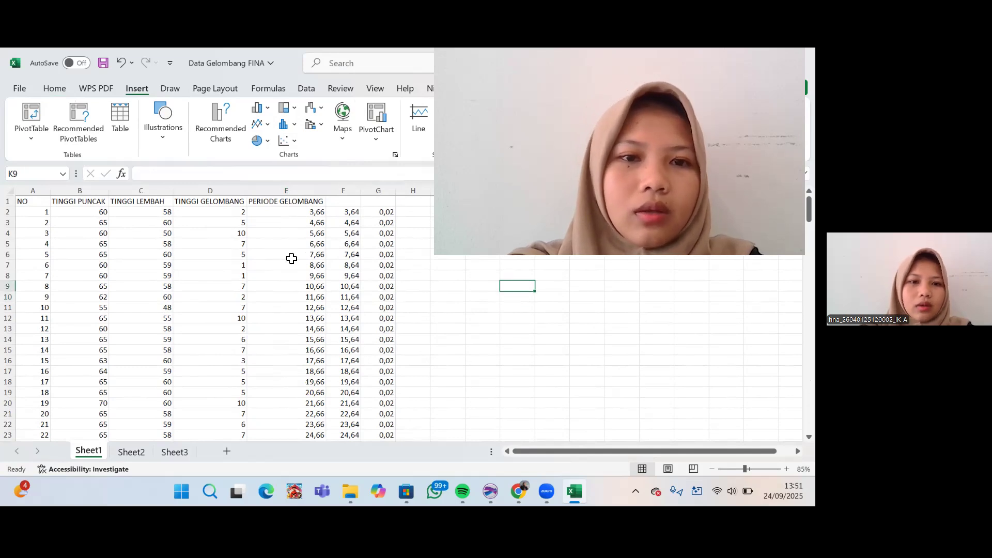
click(289, 143)
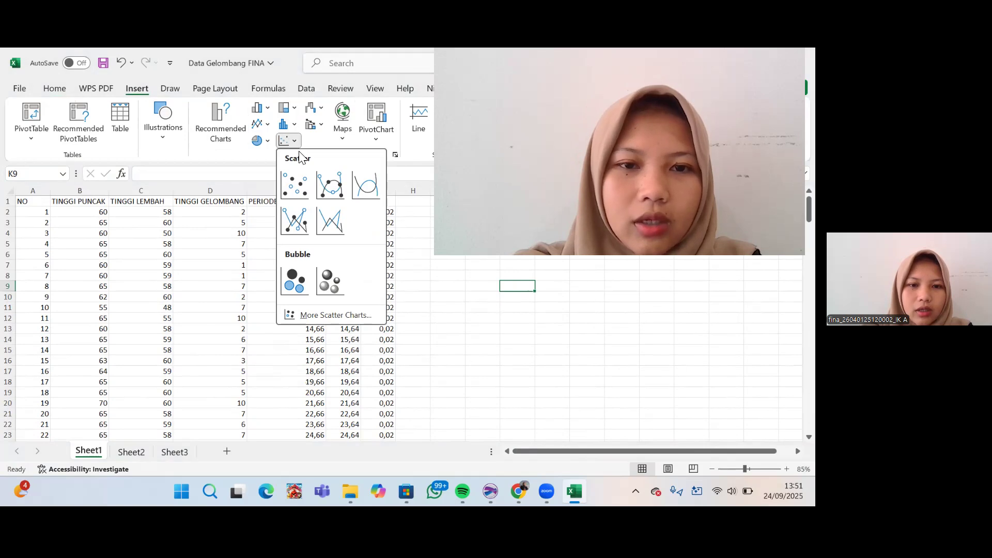
click(299, 192)
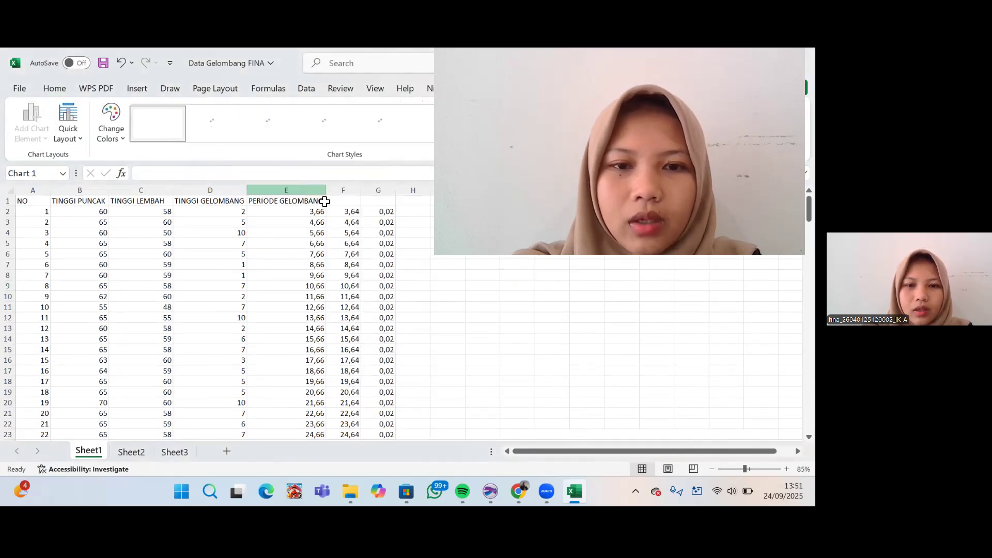
- Move the blank scatter chart beside the data columns and enlarge it in height and width, from about column H to column P
drag(407, 283, 547, 268)
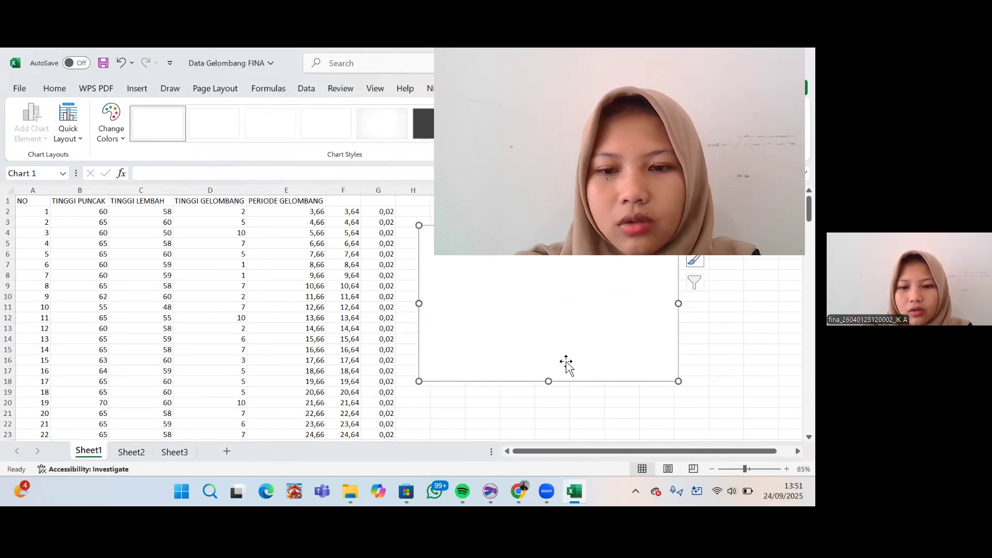
drag(548, 382, 549, 426)
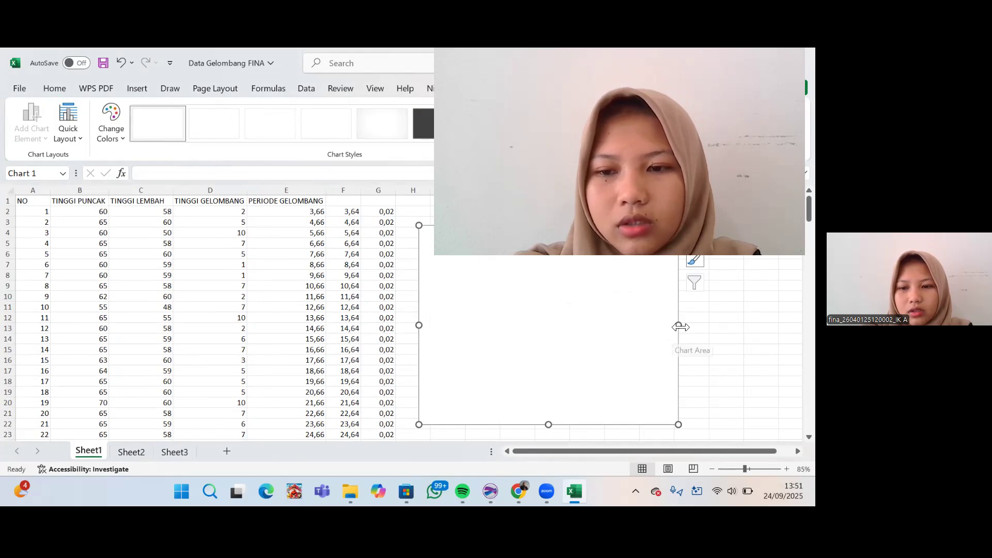
drag(679, 326, 721, 323)
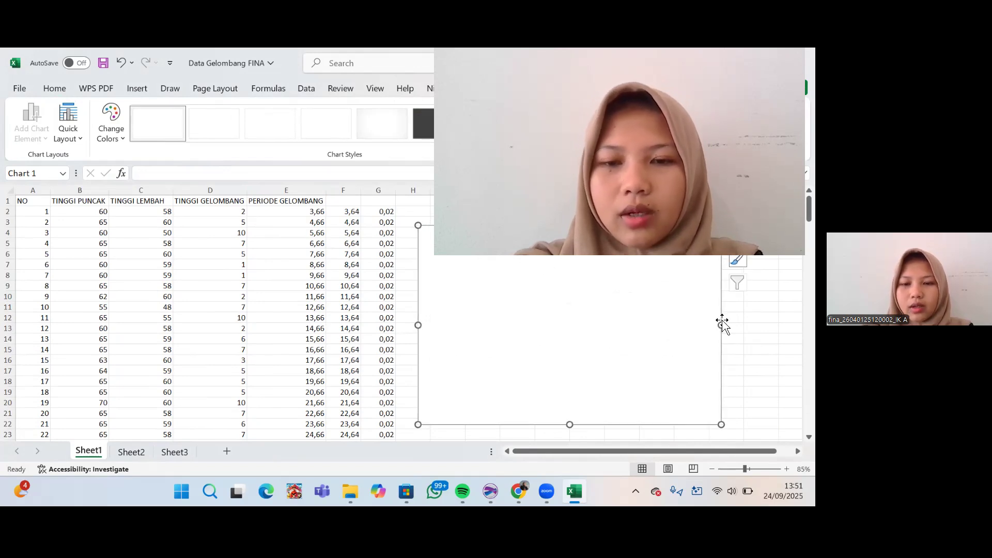
- Add a new data series named REGRESI GELOMBANG to the scatter chart's data source
right_click(669, 315)
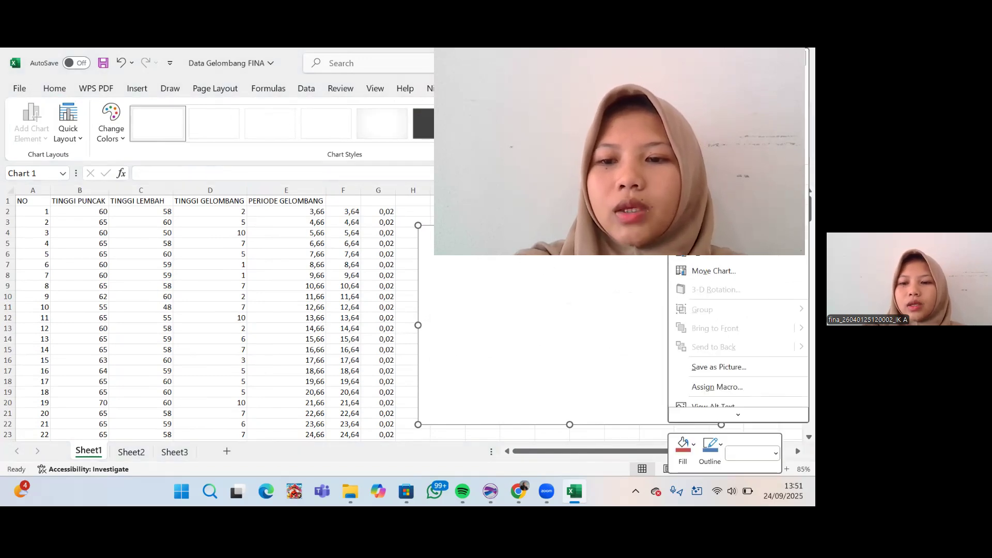
click(700, 253)
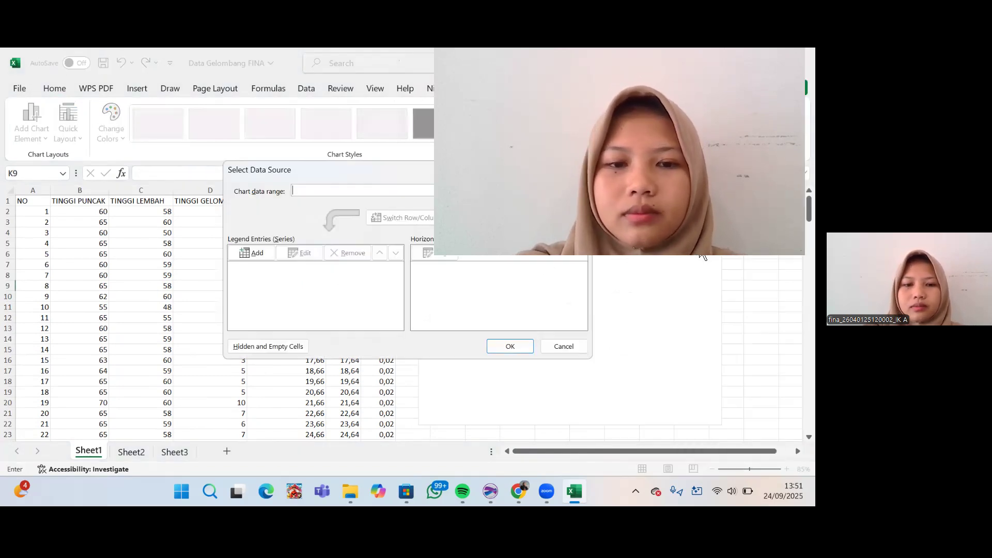
click(247, 252)
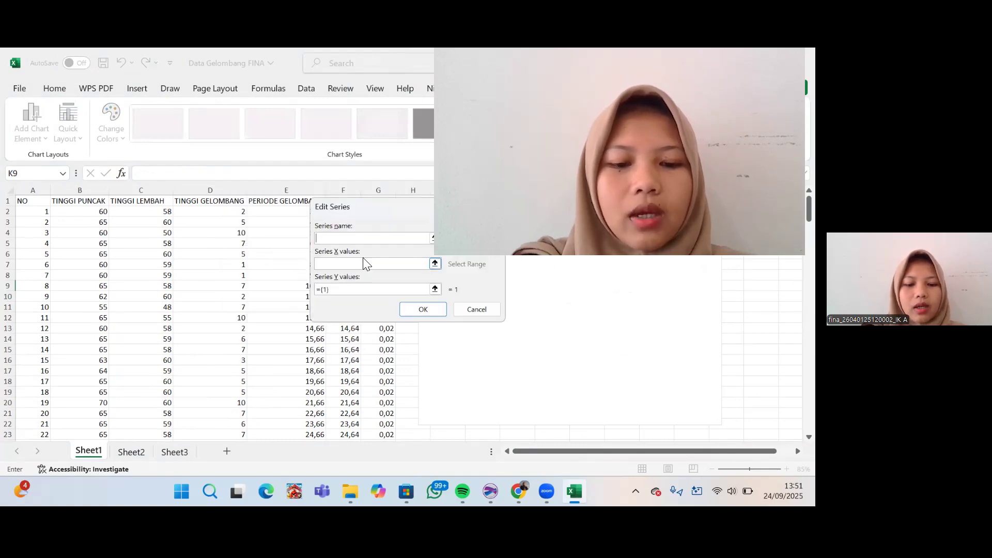
text(REG)
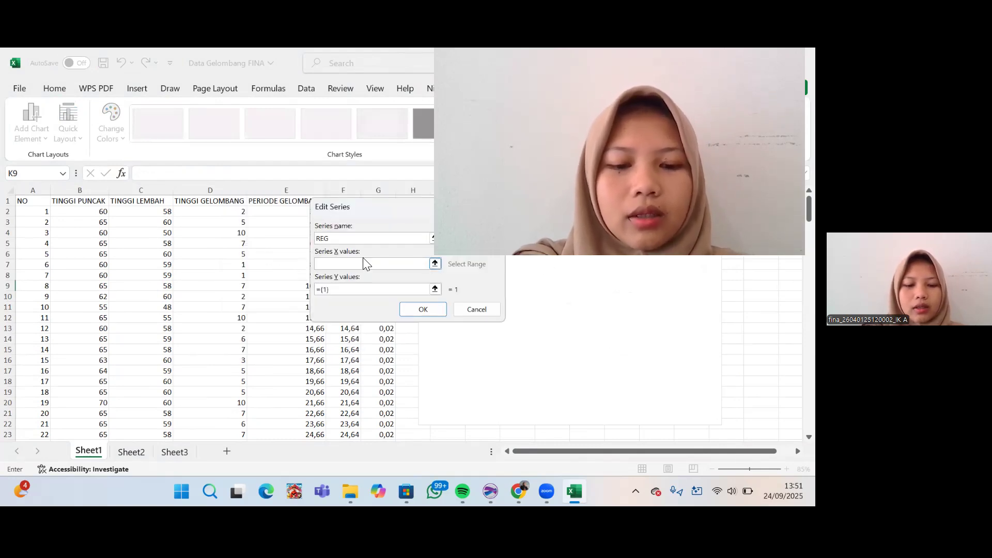
text(RESI)
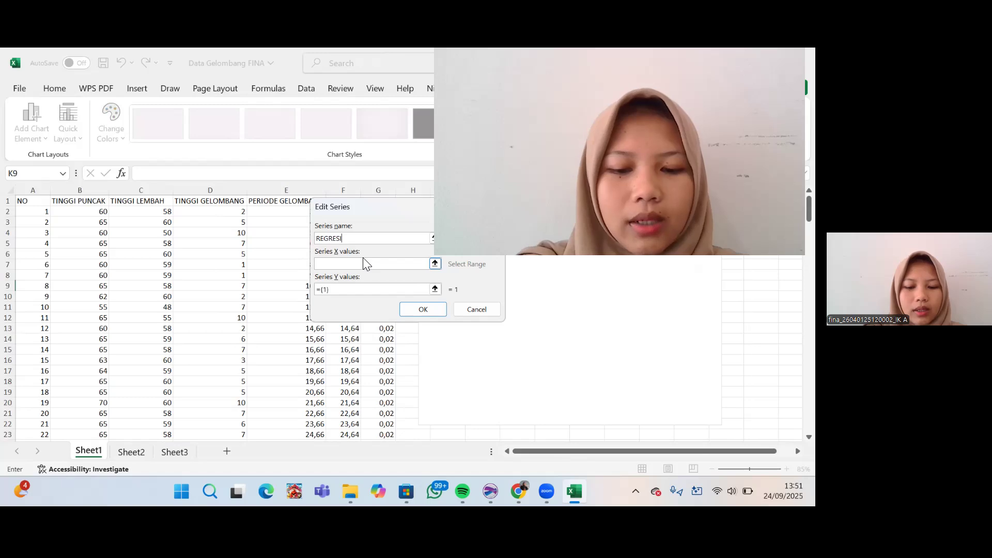
text( GELOMB)
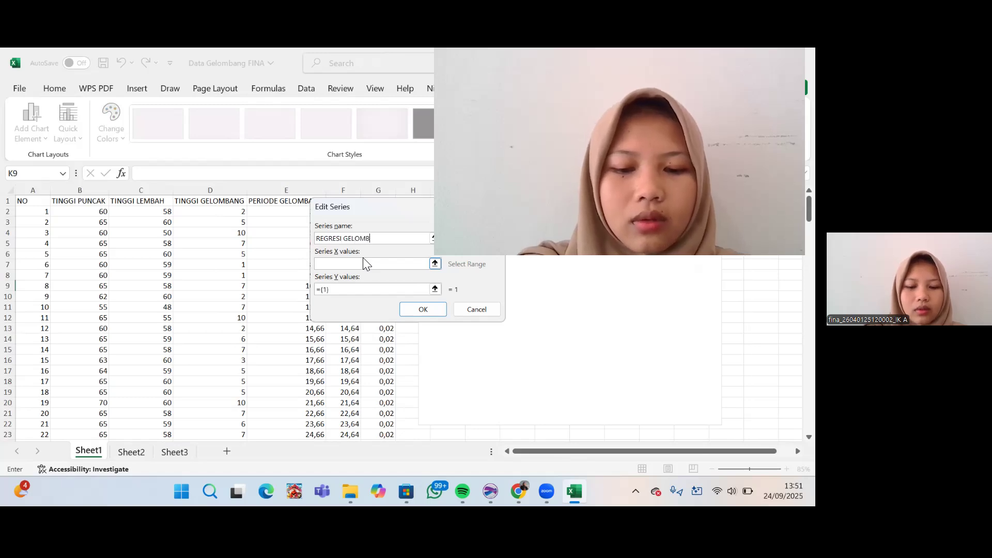
text(ANG)
- Set the series X values to the wave periods in =Sheet1!$E$2:$E$201
click(362, 263)
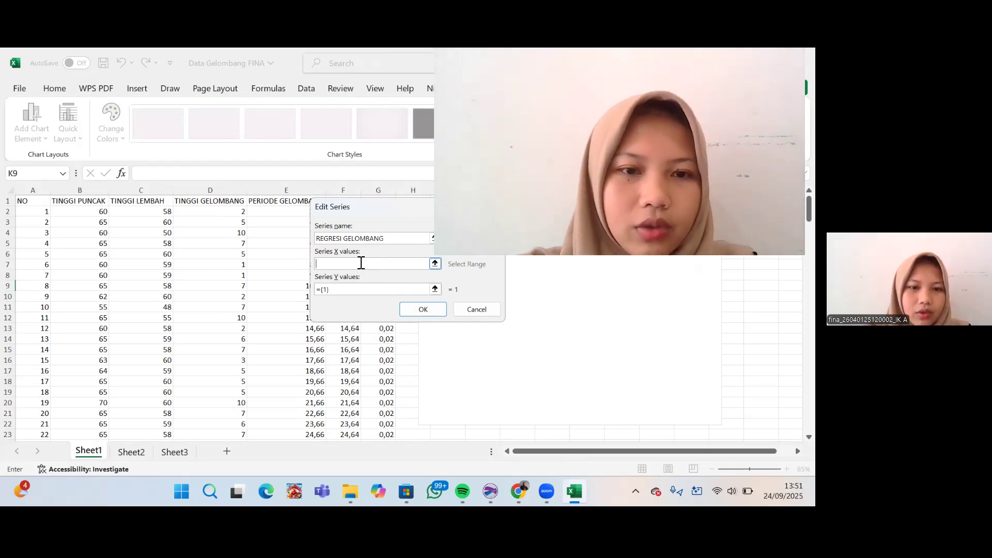
click(264, 212)
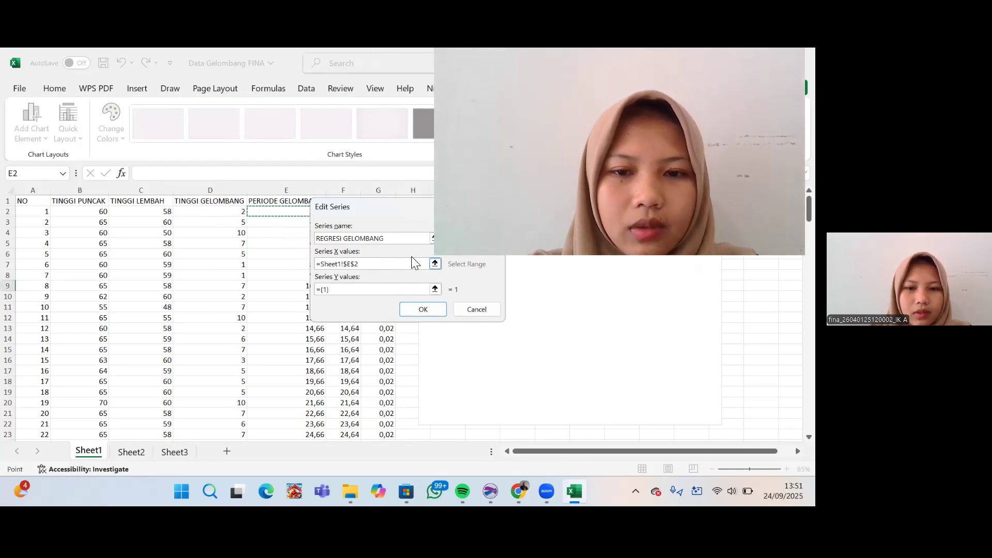
click(435, 264)
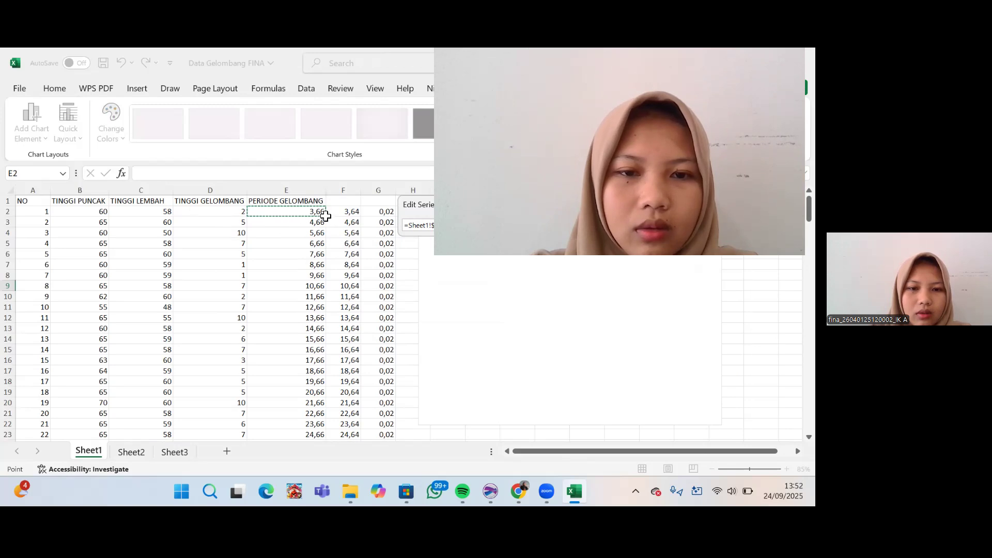
drag(322, 215, 327, 235)
mouse_move(306, 385)
mouse_down()
mouse_move(294, 481)
mouse_move(307, 391)
mouse_up()
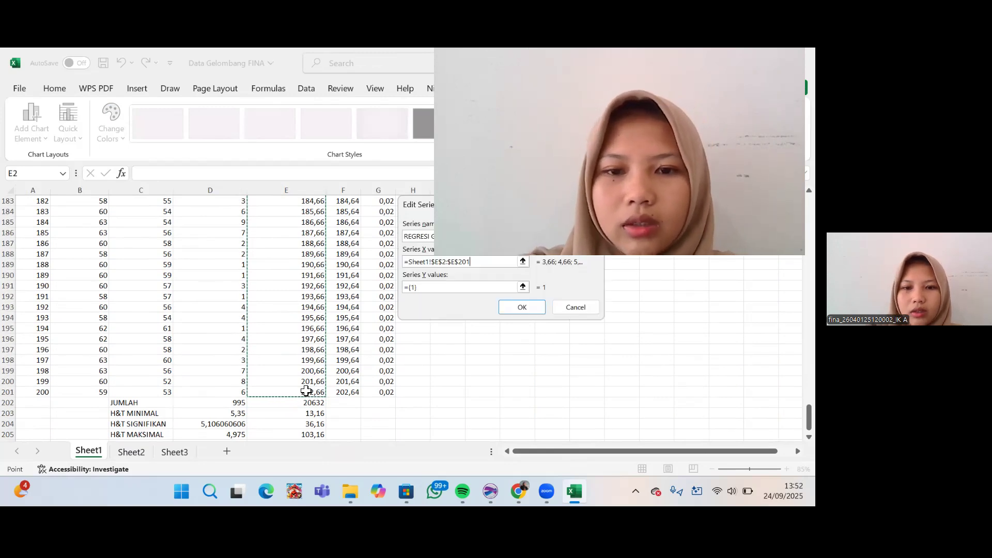
- Set the series Y values to the wave heights in =Sheet1!$D$2:$D$201
click(436, 285)
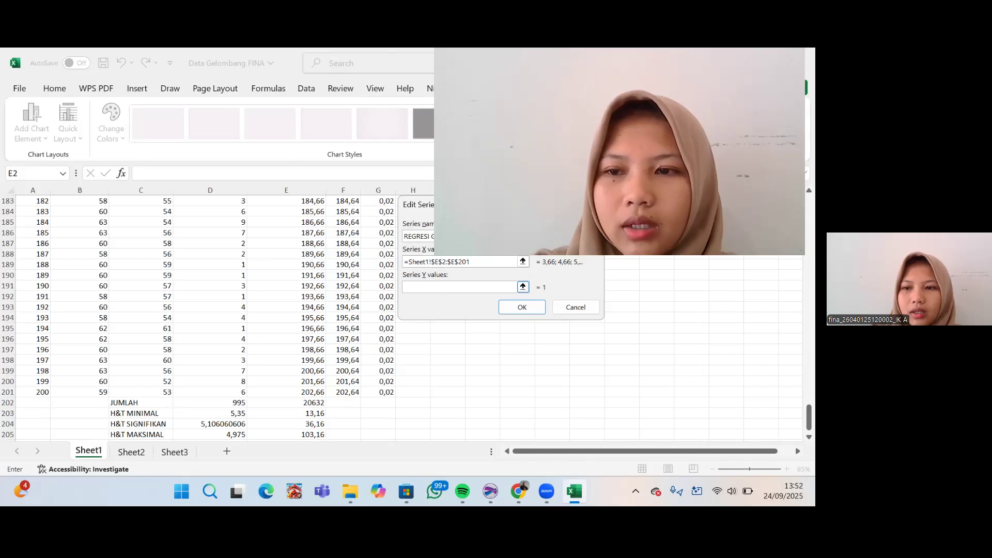
scroll(207, 317, up, 20)
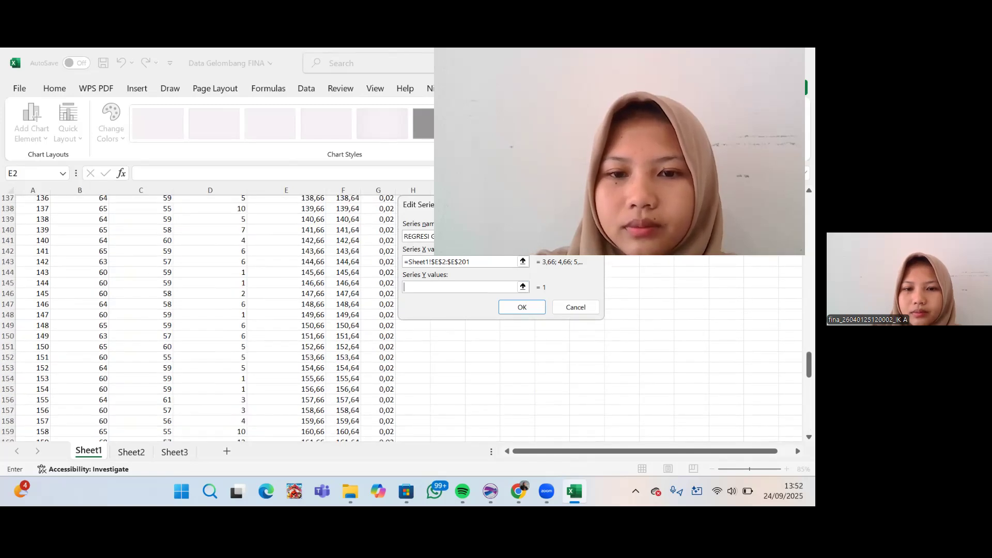
scroll(207, 317, up, 1)
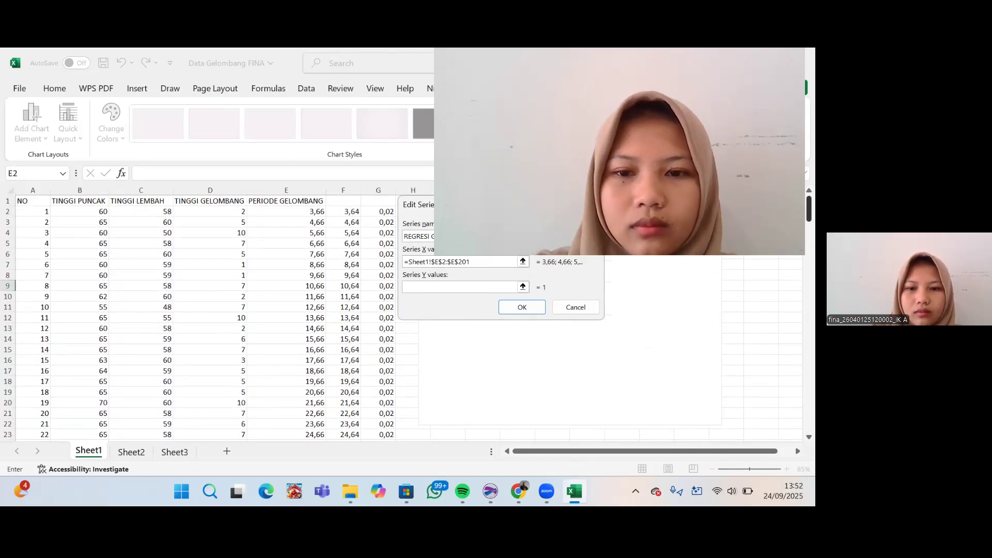
click(523, 286)
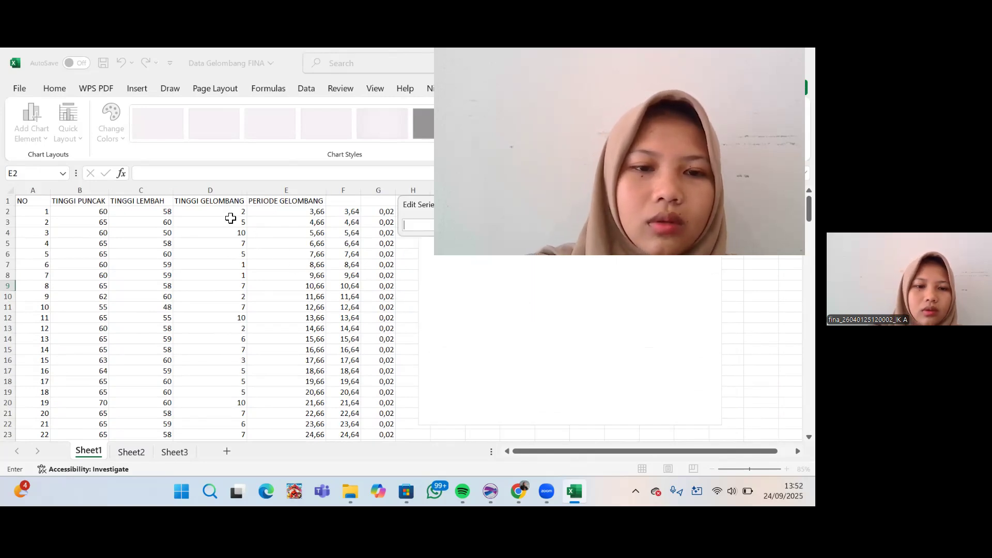
drag(233, 212, 220, 371)
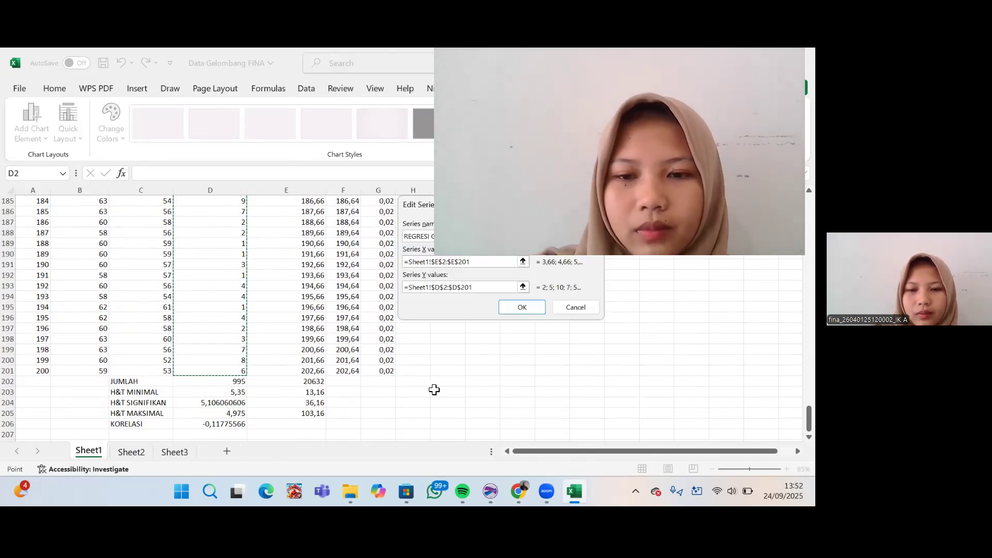
- Confirm the REGRESI GELOMBANG series and the chart's data source, and return to the plotted scatter chart
click(508, 308)
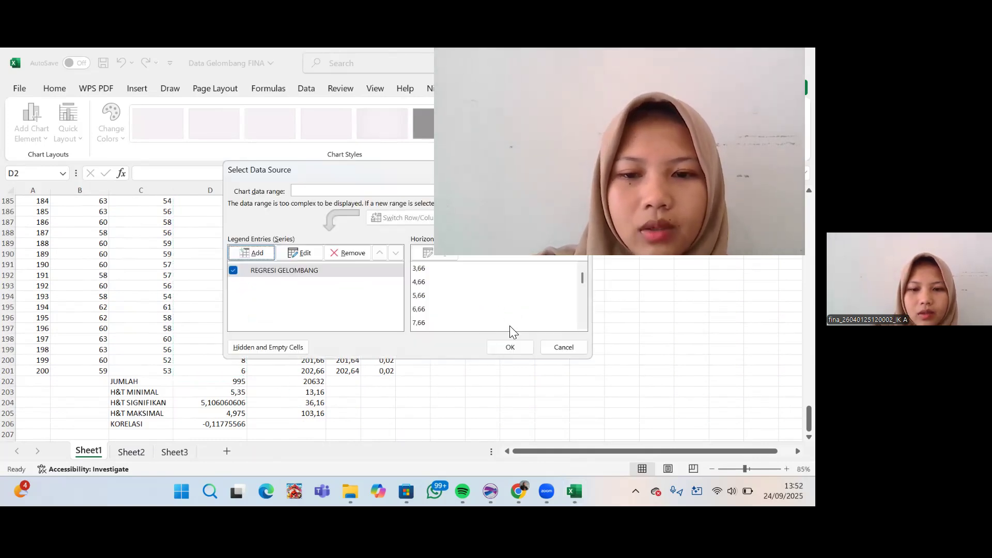
click(508, 348)
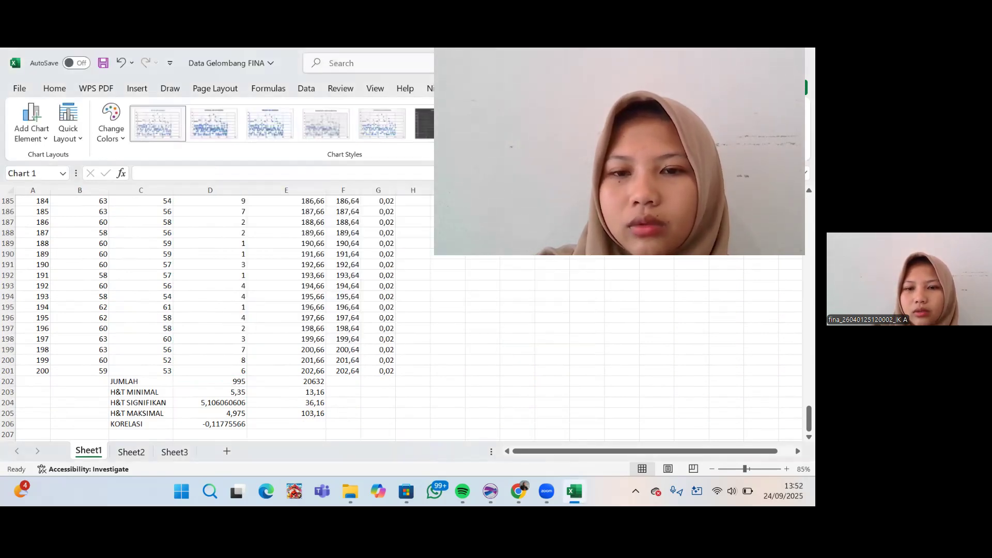
scroll(706, 419, up, 20)
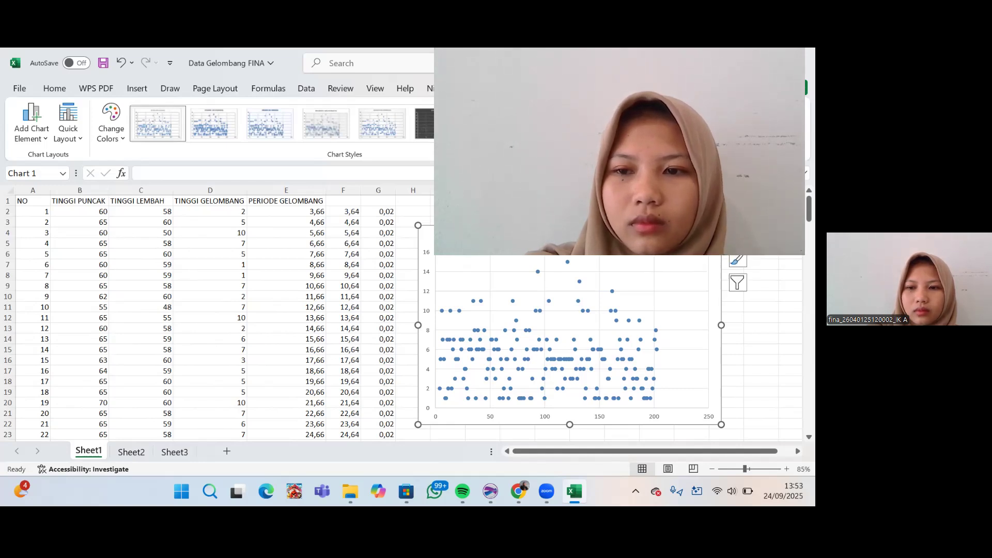
- Add axis titles, a legend and a trendline to the scatter chart
click(738, 235)
click(737, 235)
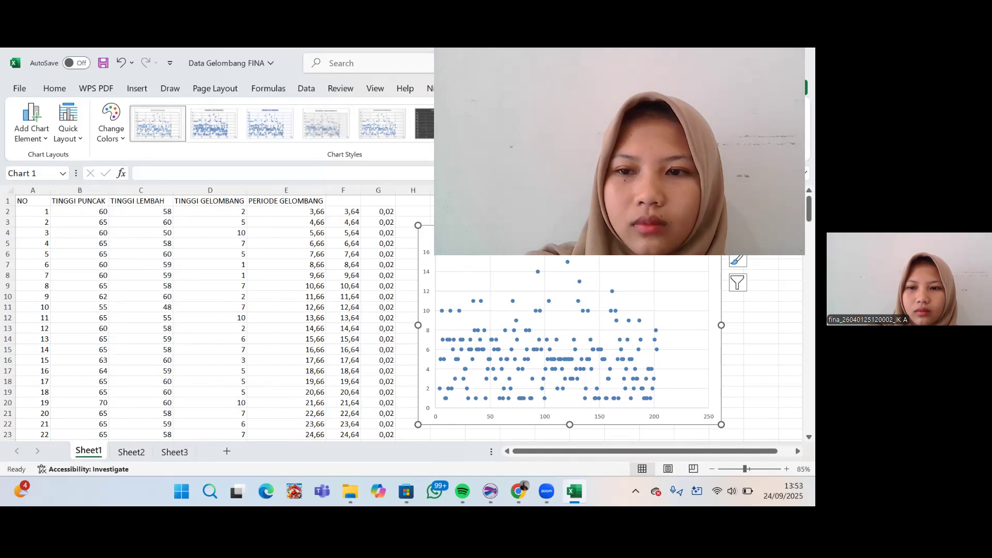
click(738, 235)
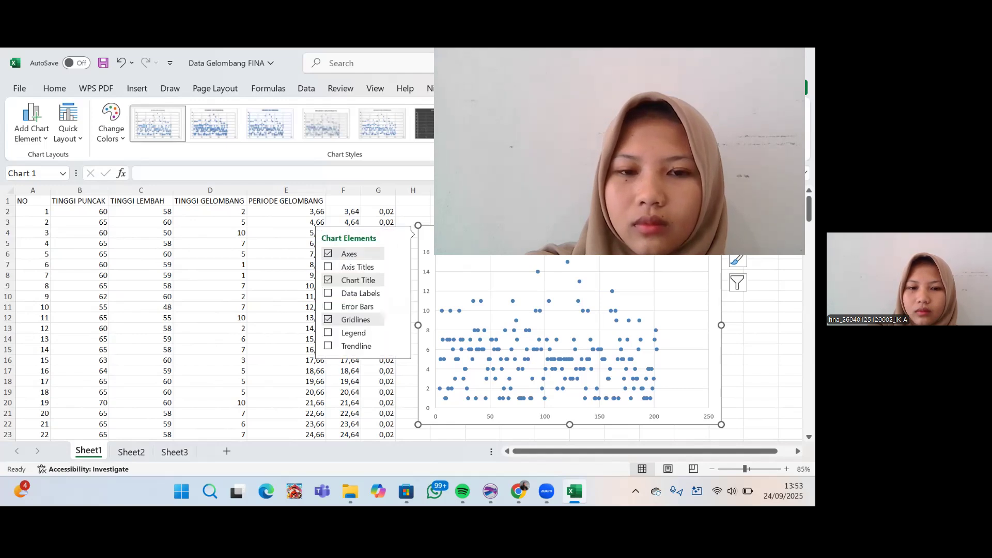
click(374, 265)
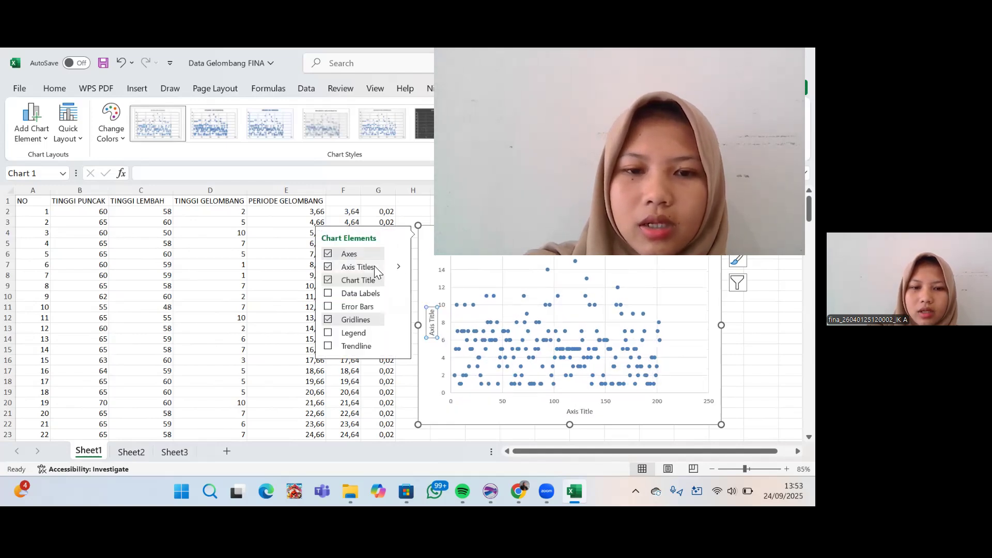
click(360, 334)
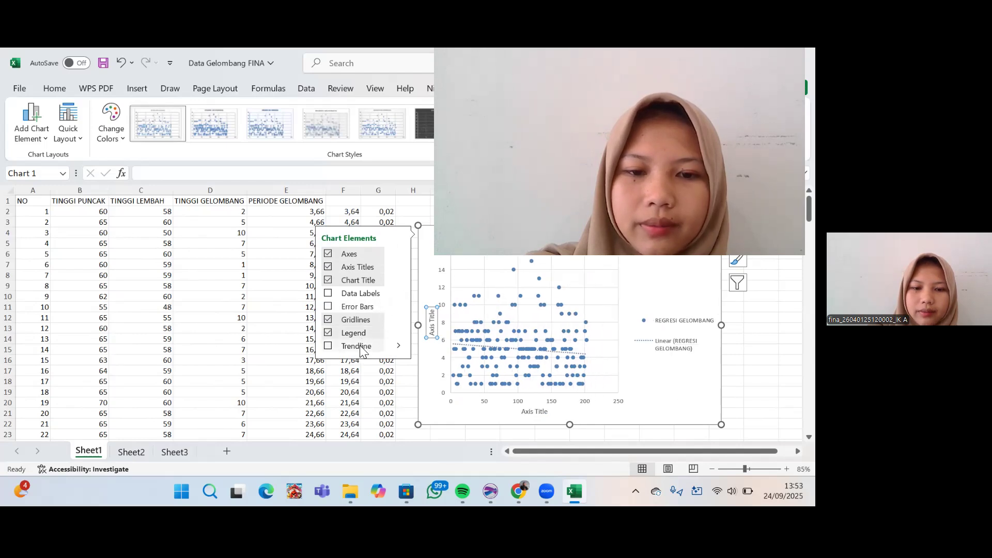
click(362, 350)
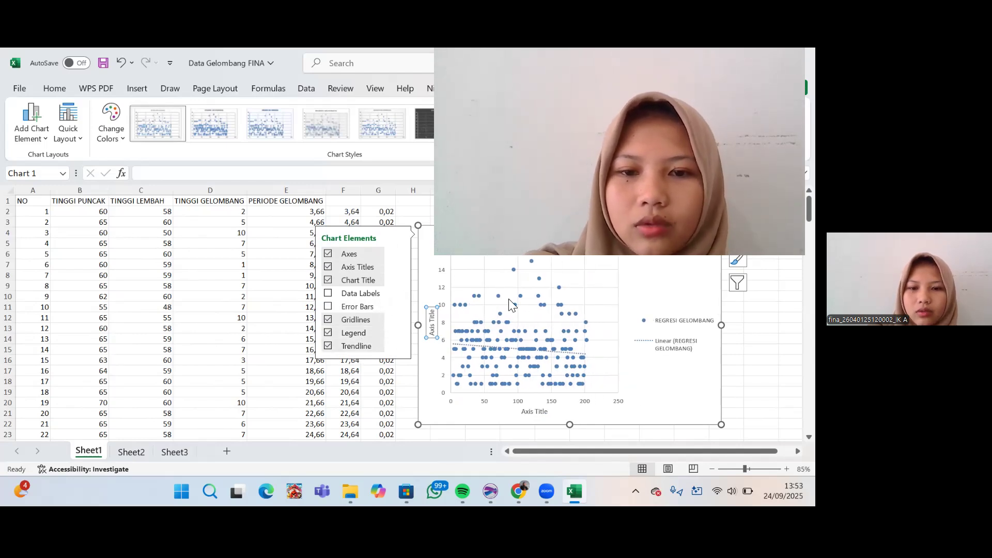
- Replace the vertical axis title's placeholder text with "Tinggi Gelombang"
click(435, 314)
double_click(435, 314)
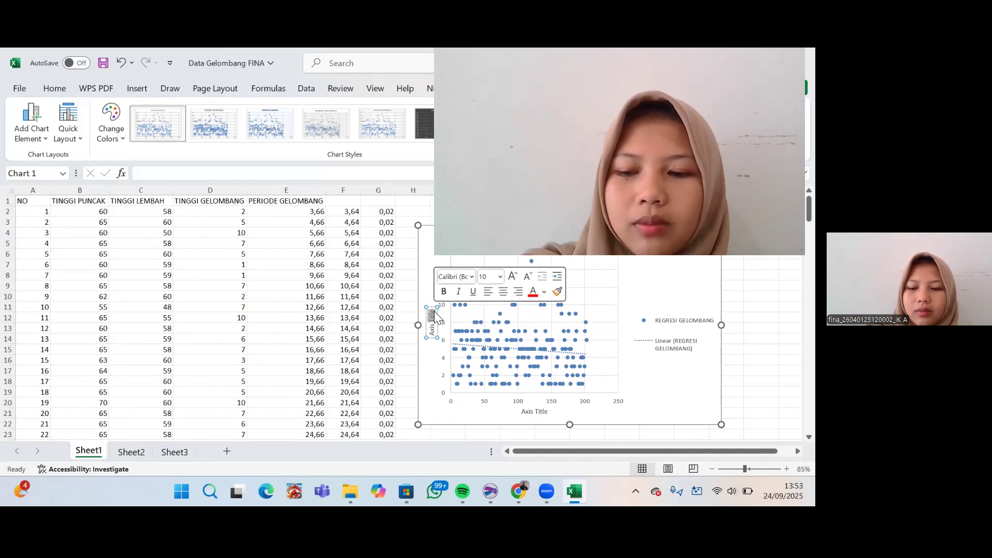
key(BackSpace)
key(BackSpace)
key(BackSpace)
key(BackSpace)
key(BackSpace)
key(BackSpace)
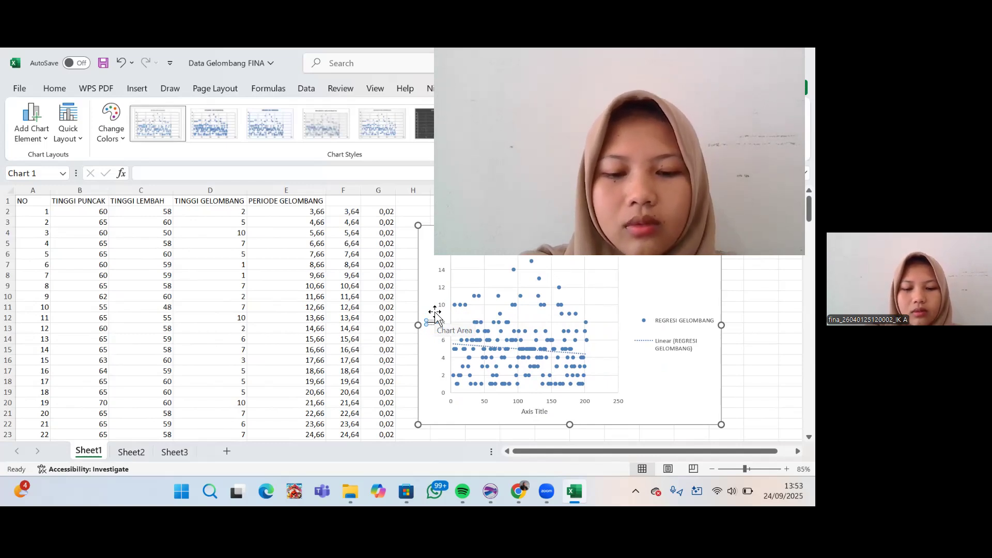
text(Tinggi)
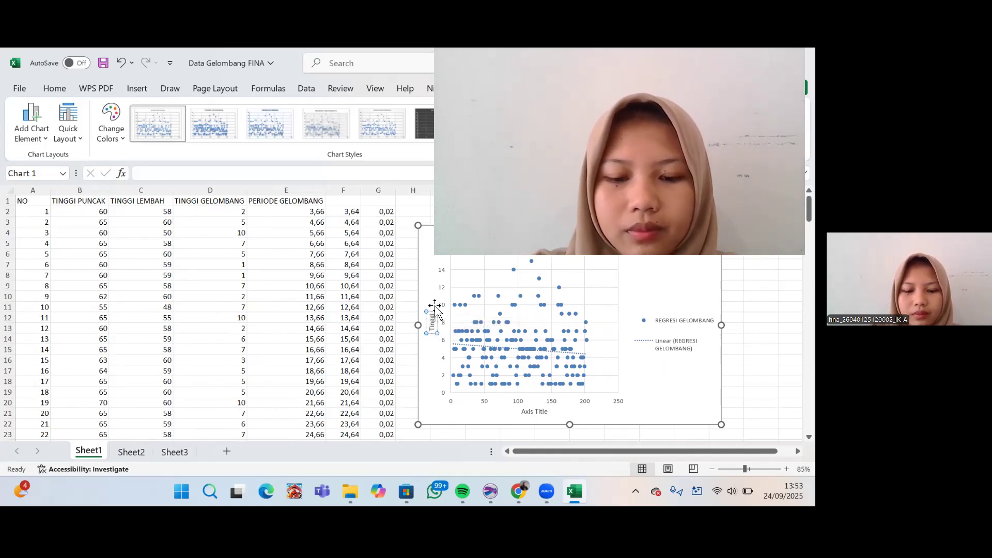
text(Gelombang)
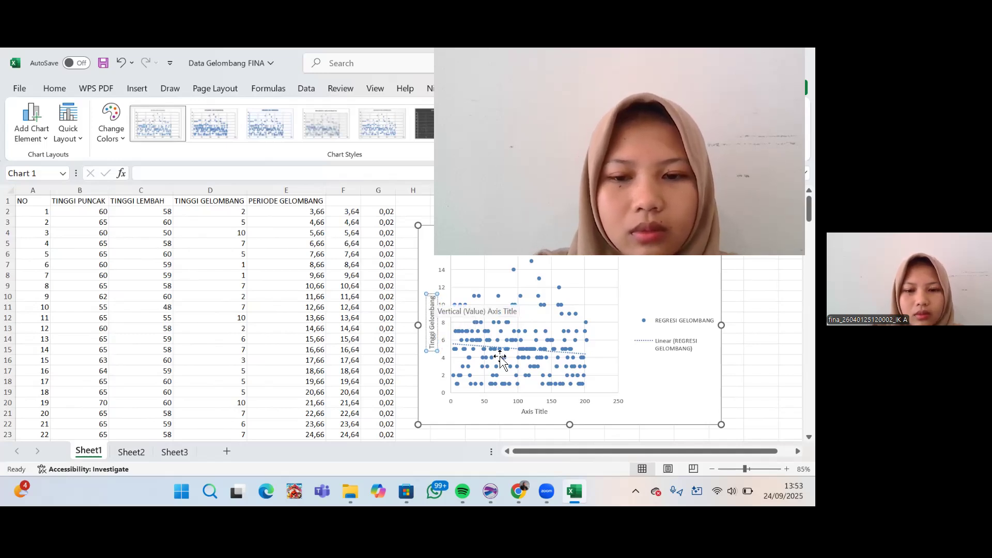
- Replace the horizontal axis title's placeholder text with "Periode"
click(544, 411)
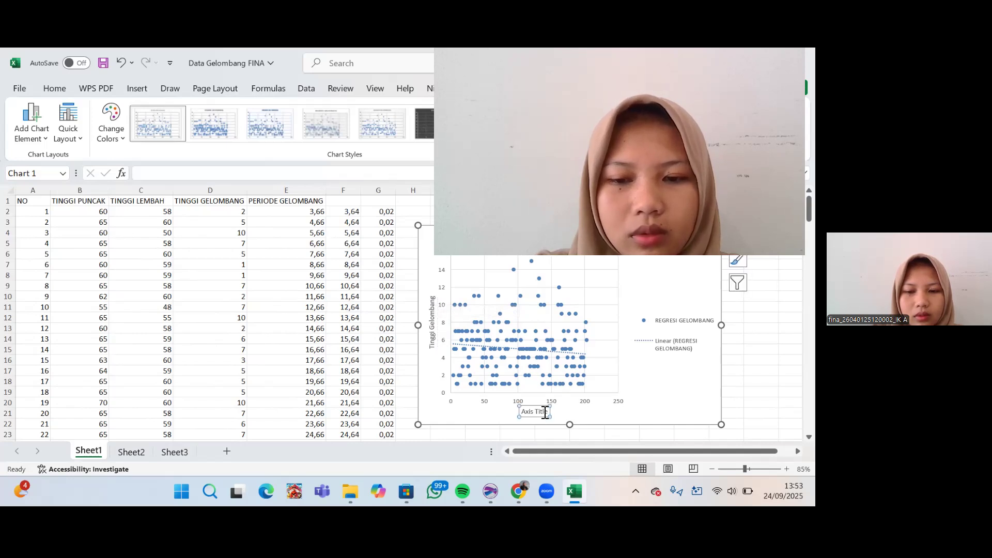
click(548, 412)
key(BackSpace)
key(BackSpace)
key(BackSpace)
key(BackSpace)
key(BackSpace)
key(BackSpace)
key(BackSpace)
key(BackSpace)
key(BackSpace)
key(BackSpace)
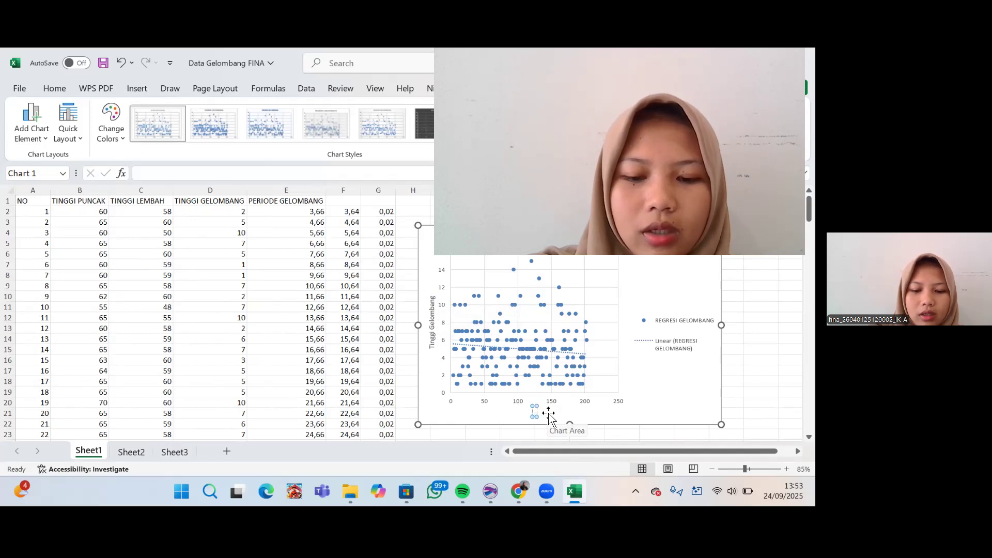
text(Periode)
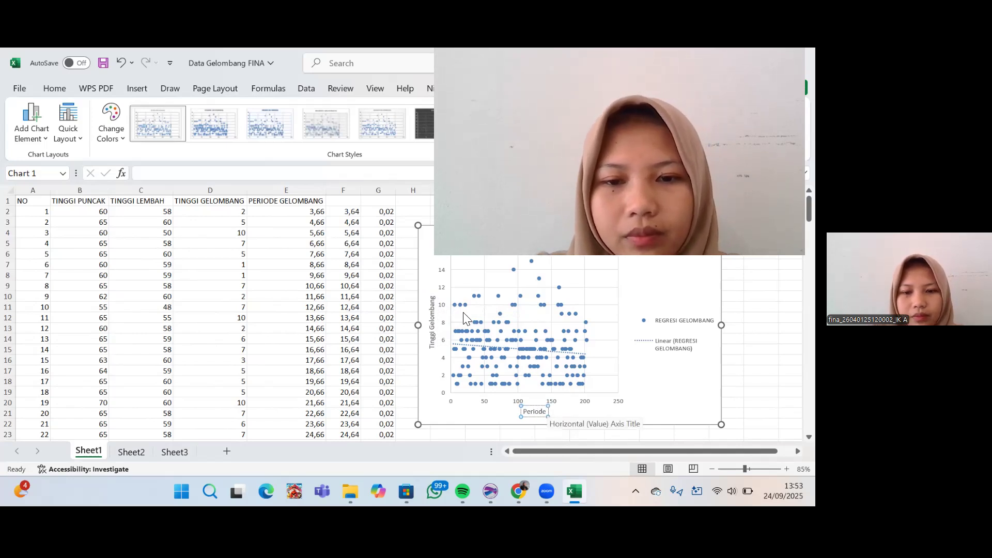
double_click(435, 299)
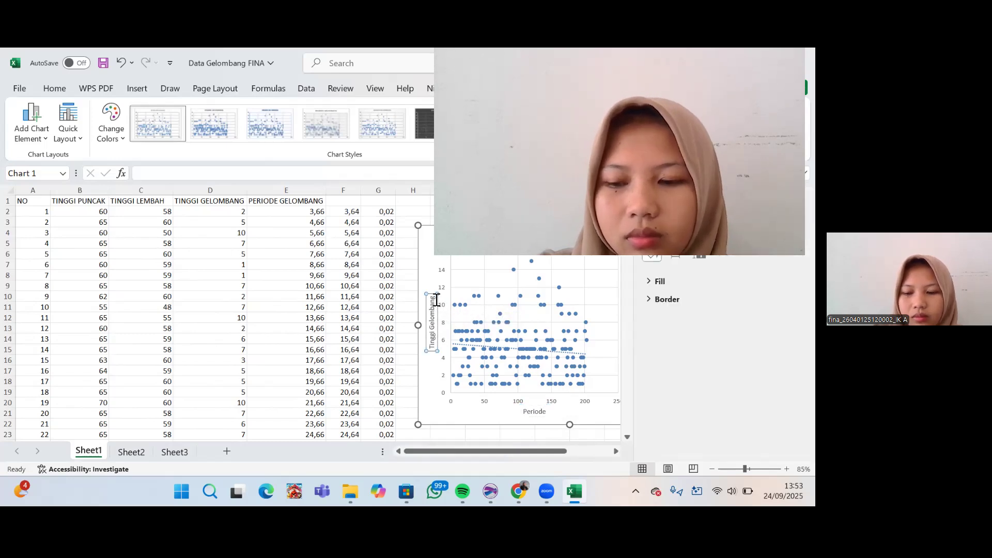
key(Delete)
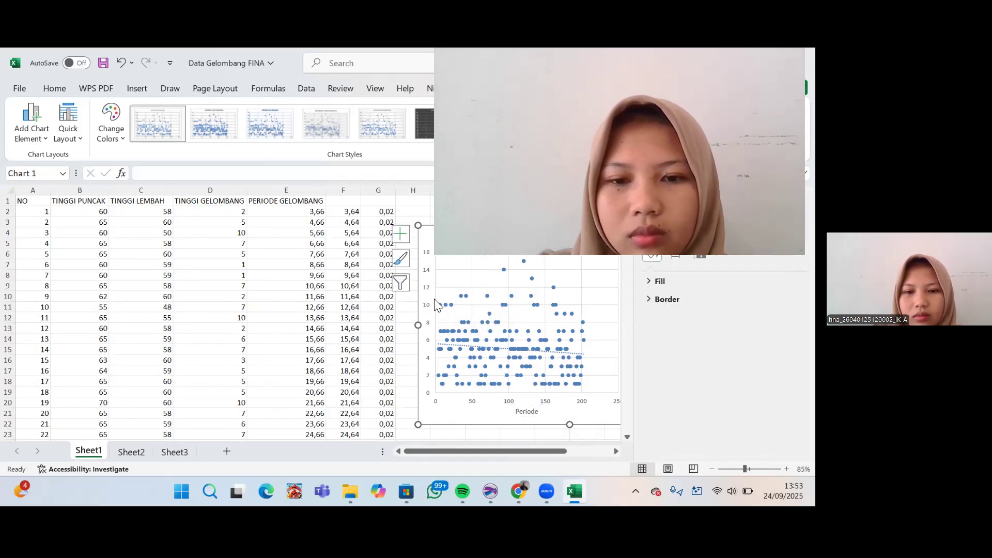
click(121, 62)
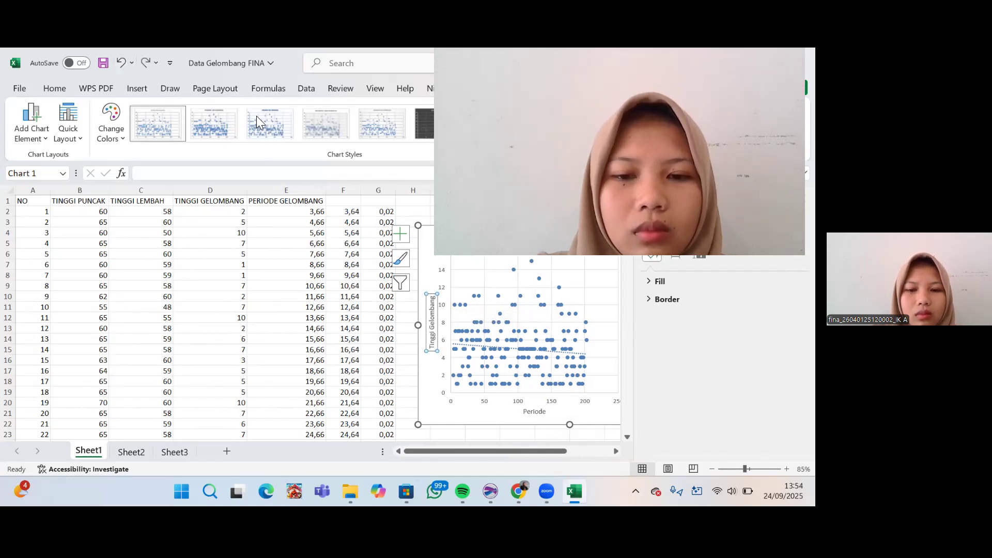
- Shorten the vertical axis title to "Tinggi" and close the formatting pane
double_click(433, 302)
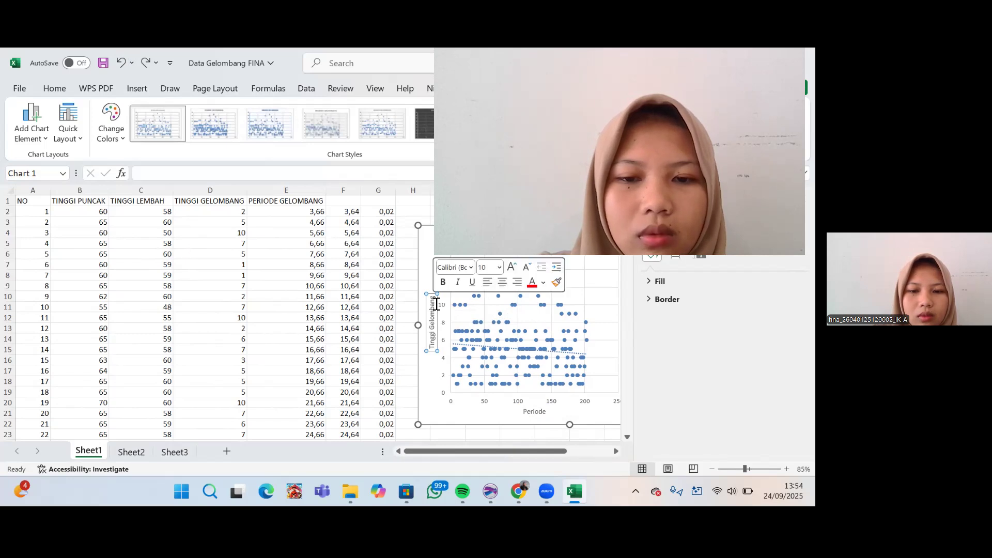
click(435, 303)
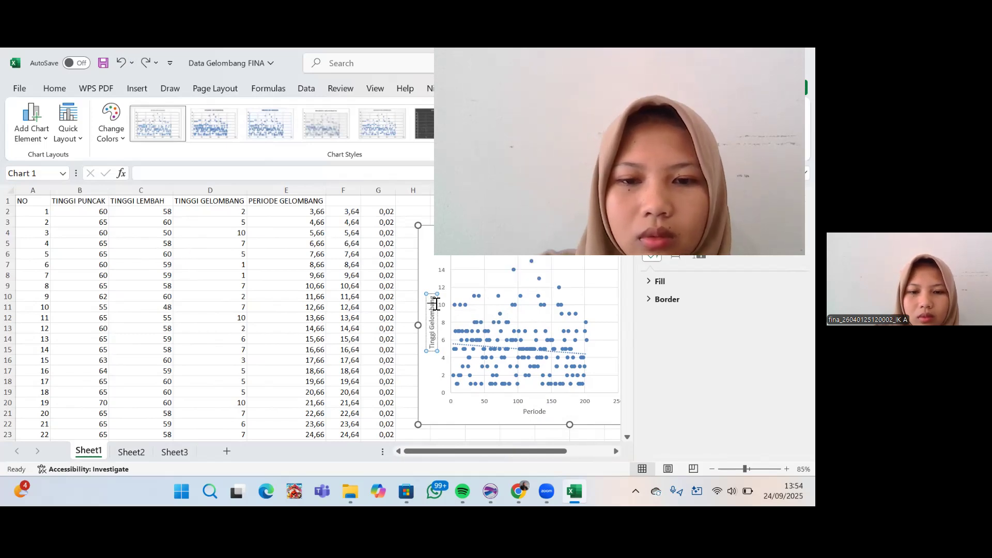
double_click(435, 304)
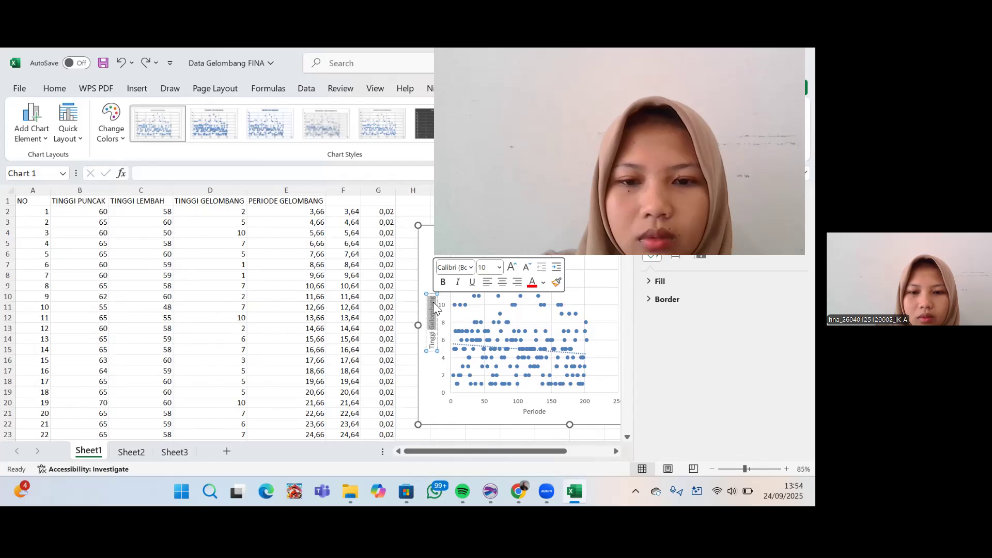
key(BackSpace)
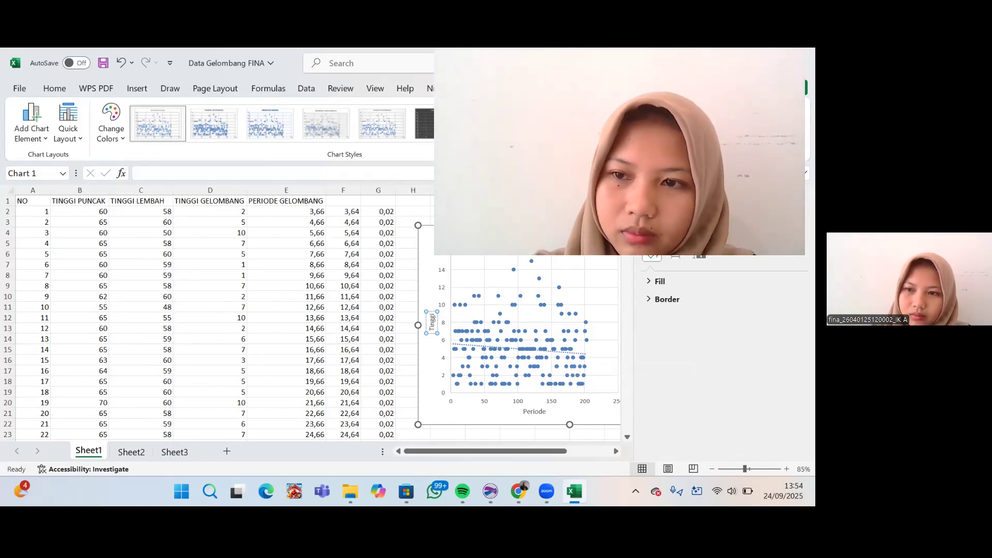
click(800, 201)
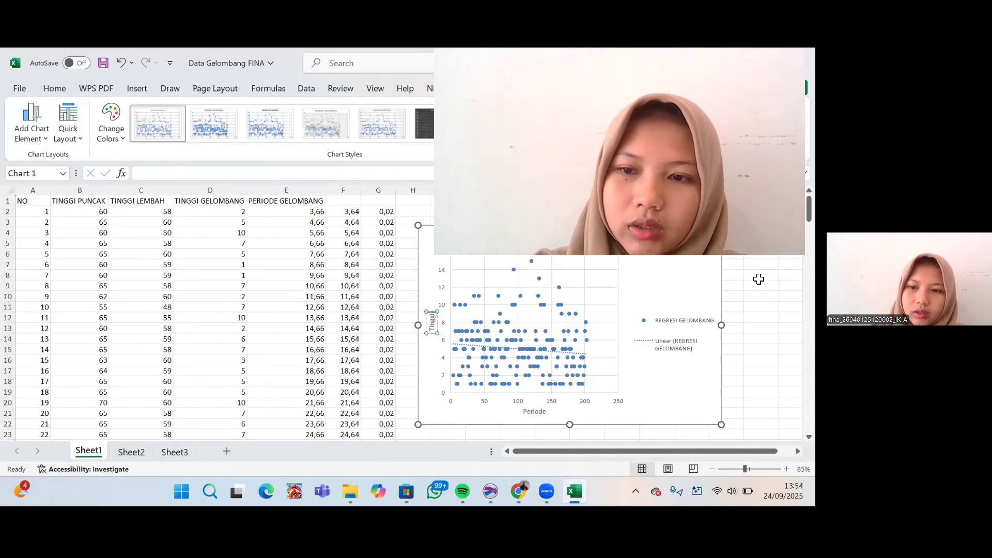
- Display the linear trendline's equation and R-squared value on the scatter chart, and close the trendline options
click(727, 257)
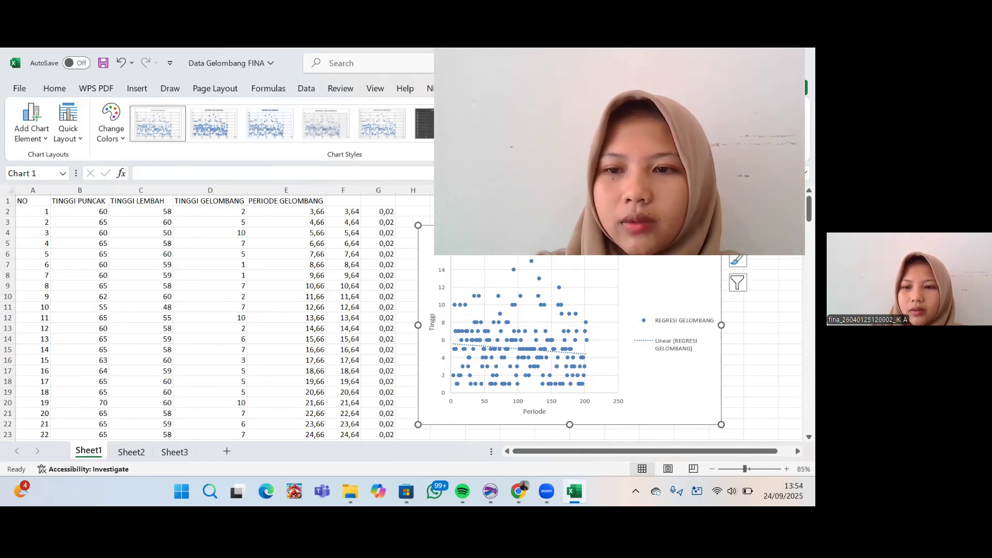
click(737, 235)
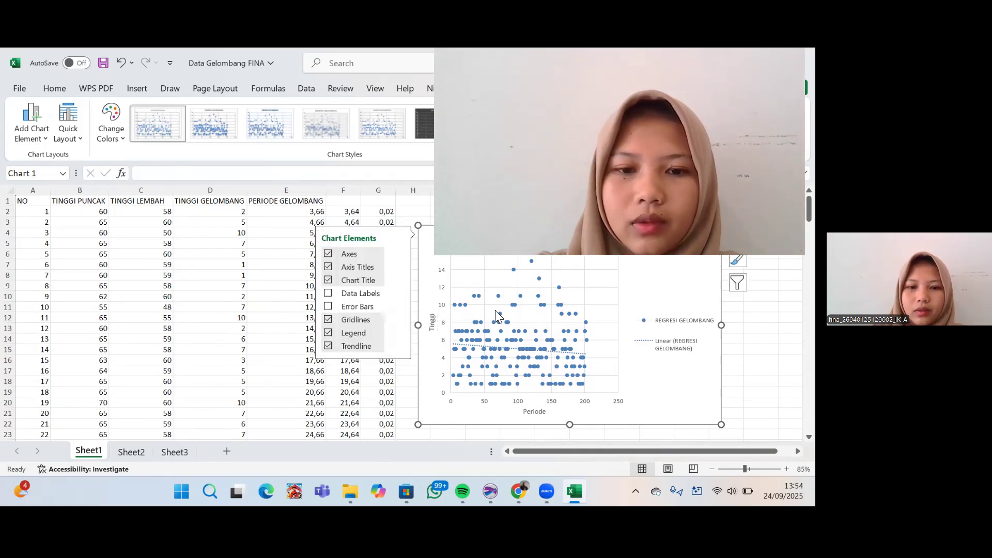
click(398, 345)
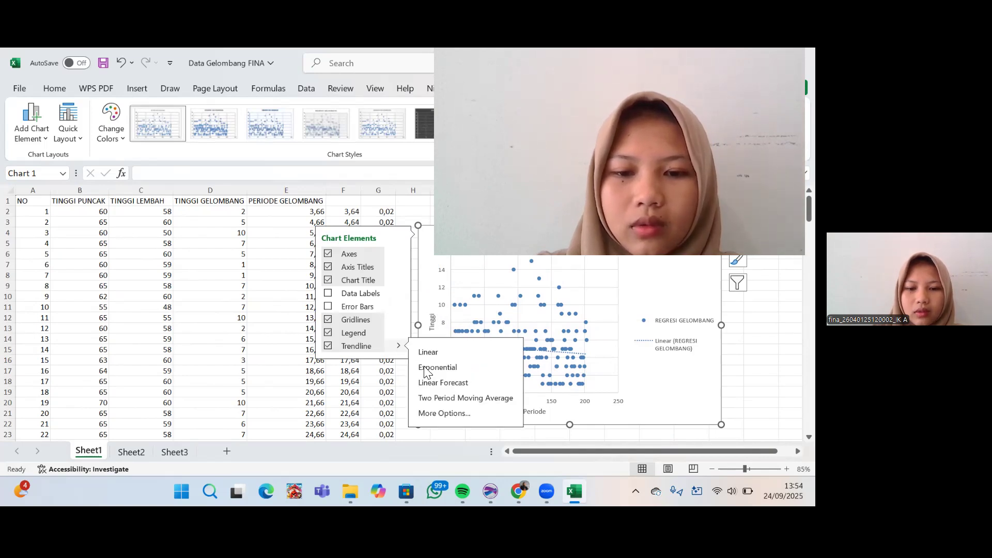
click(434, 414)
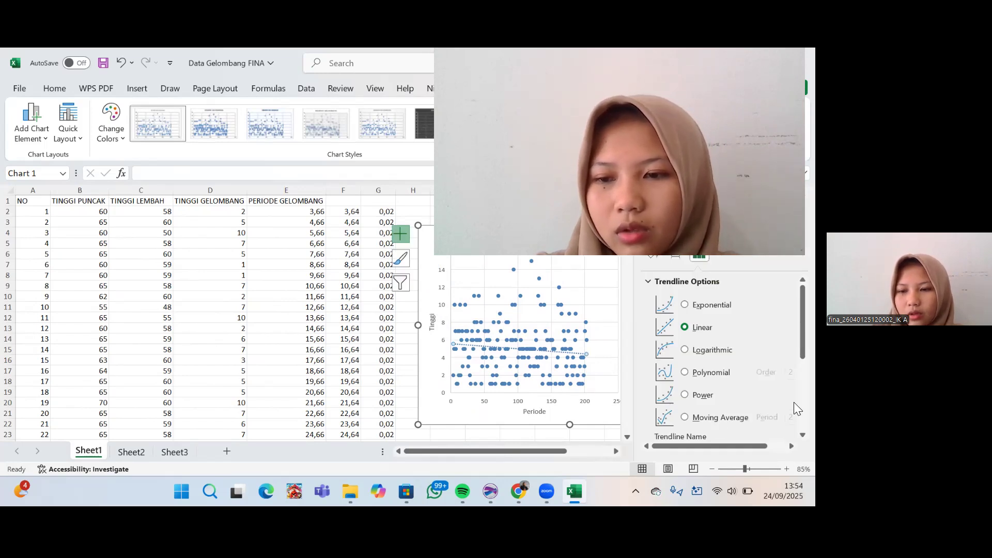
scroll(793, 401, down, 5)
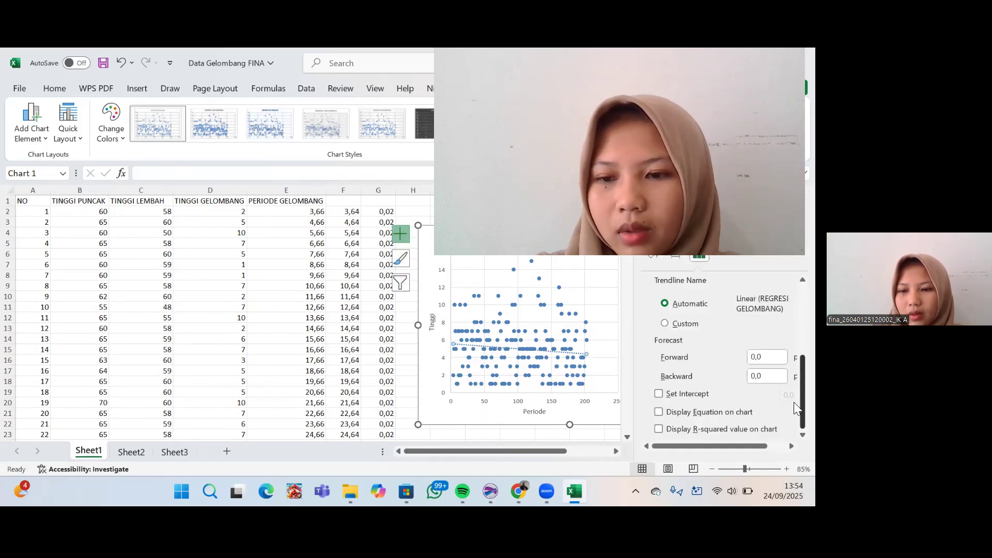
click(659, 411)
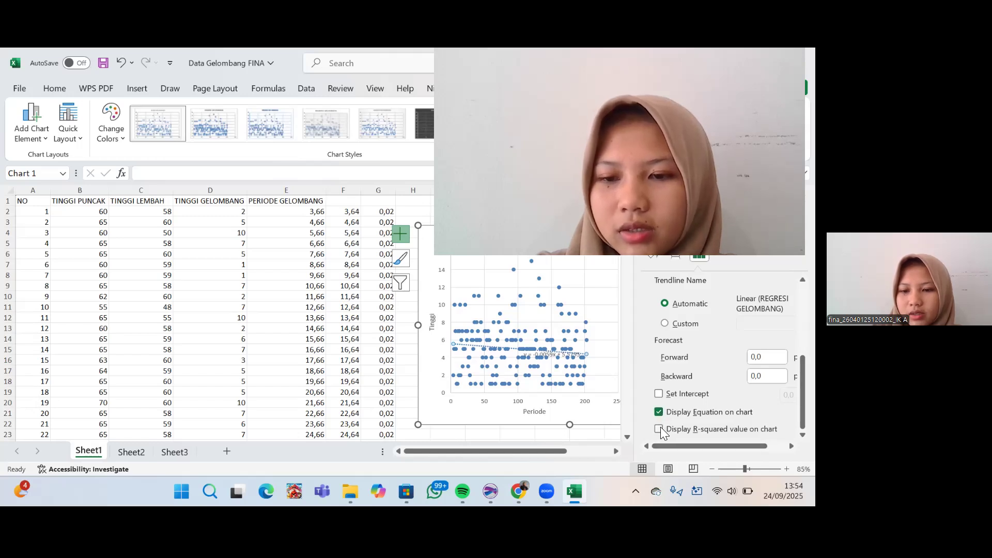
click(659, 429)
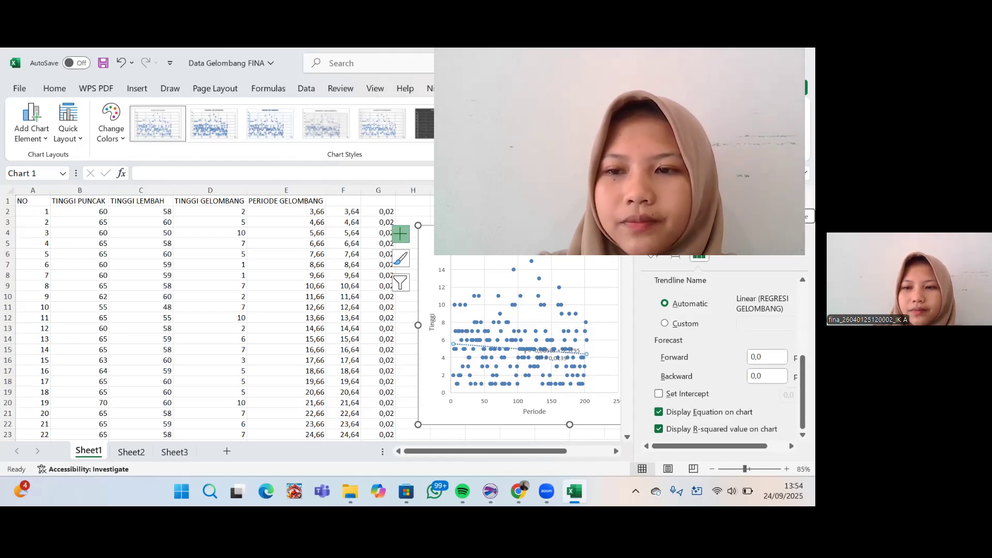
click(798, 200)
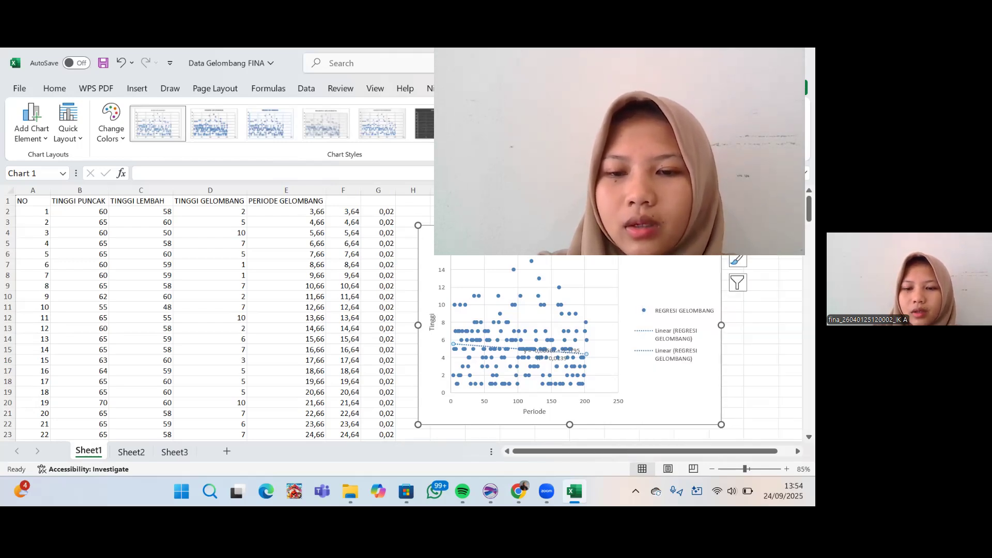
- Move the trendline equation and R-squared label out of the plot area to the empty space below the legend
click(566, 359)
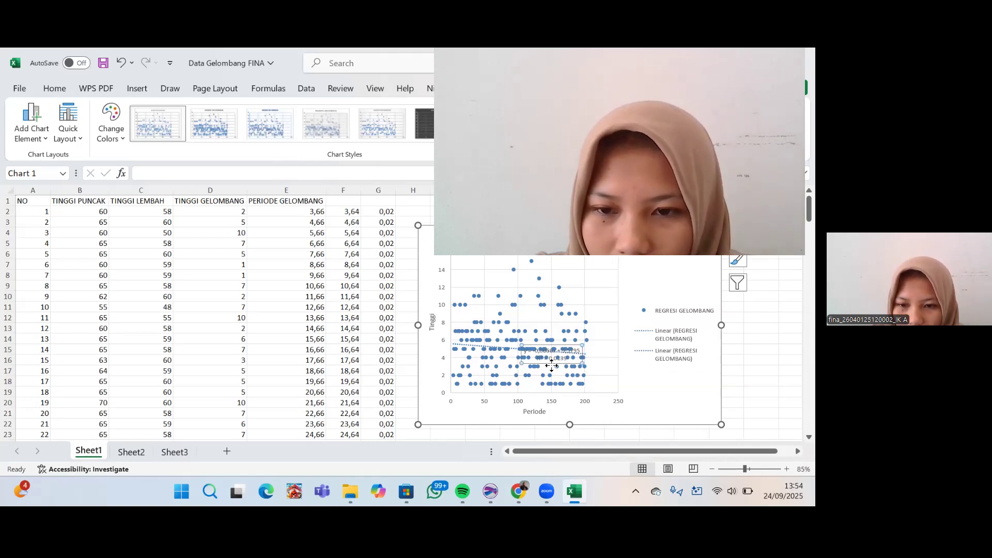
drag(552, 364, 670, 382)
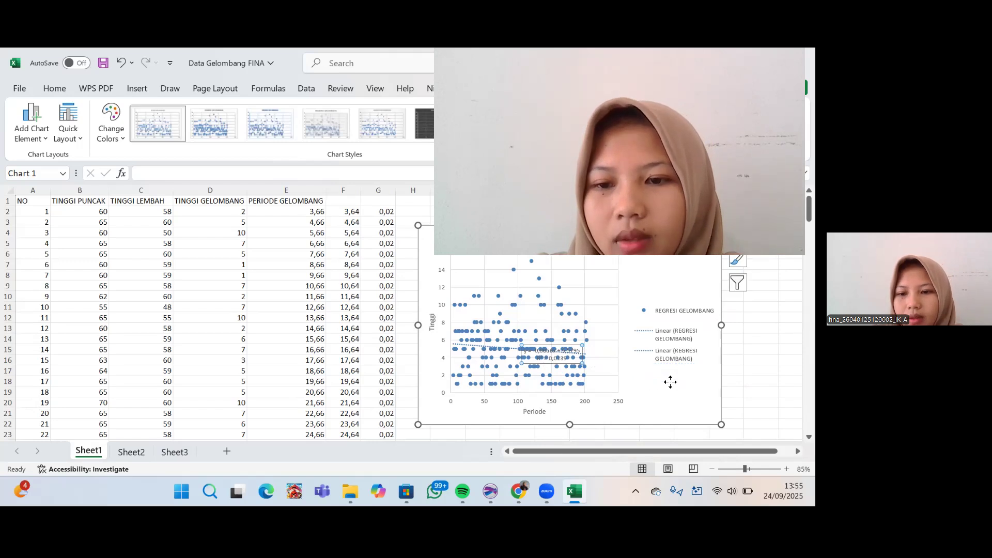
click(670, 393)
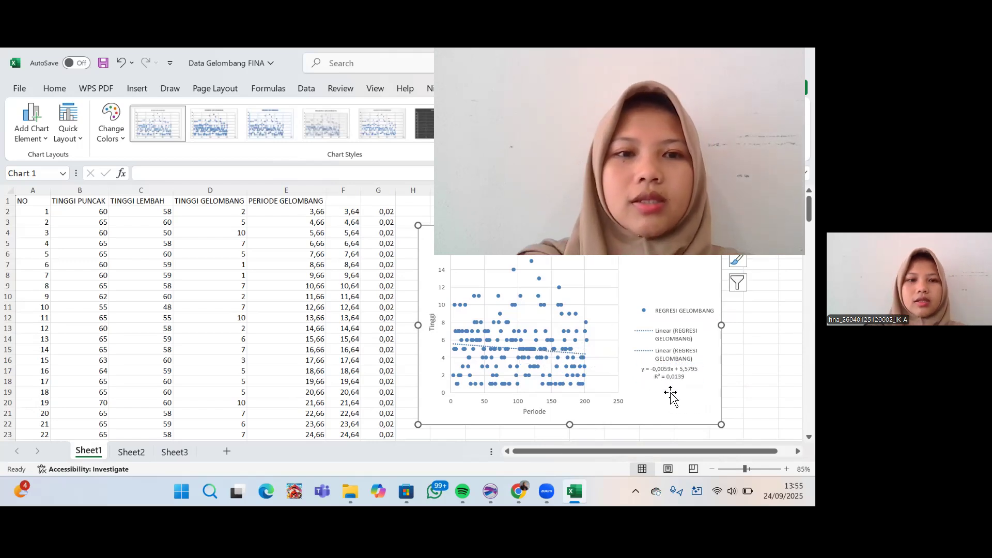